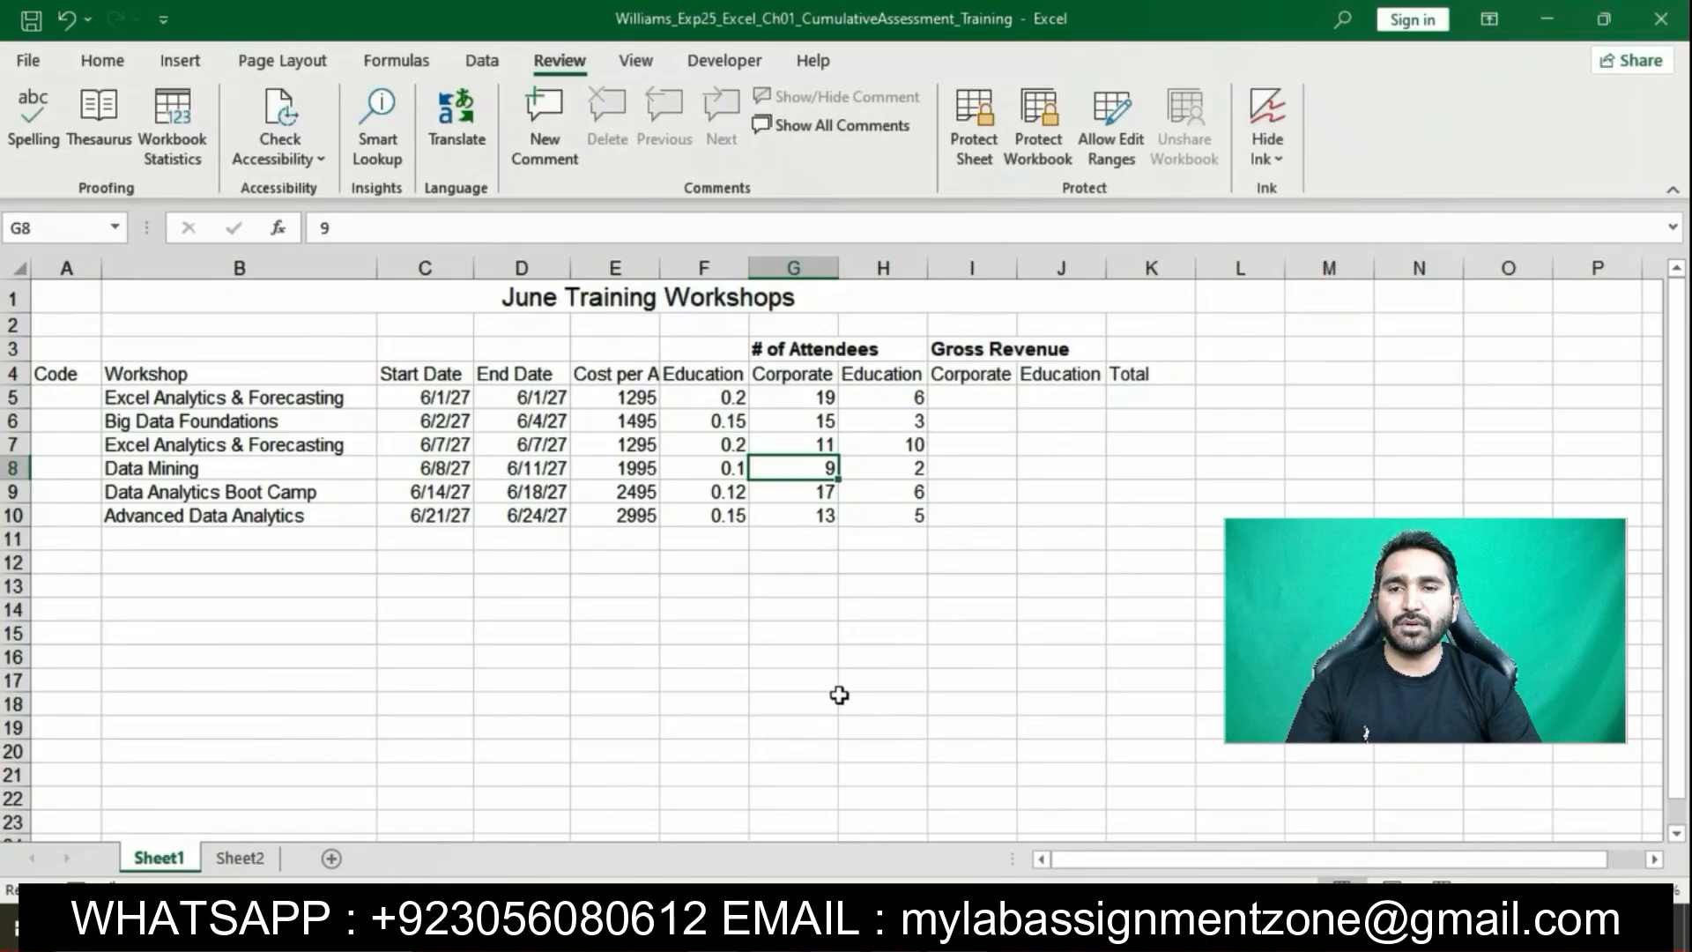
# Highlight step 6 of the Word instructions in yellow
pyautogui.hotkey('alt', 'Tab')
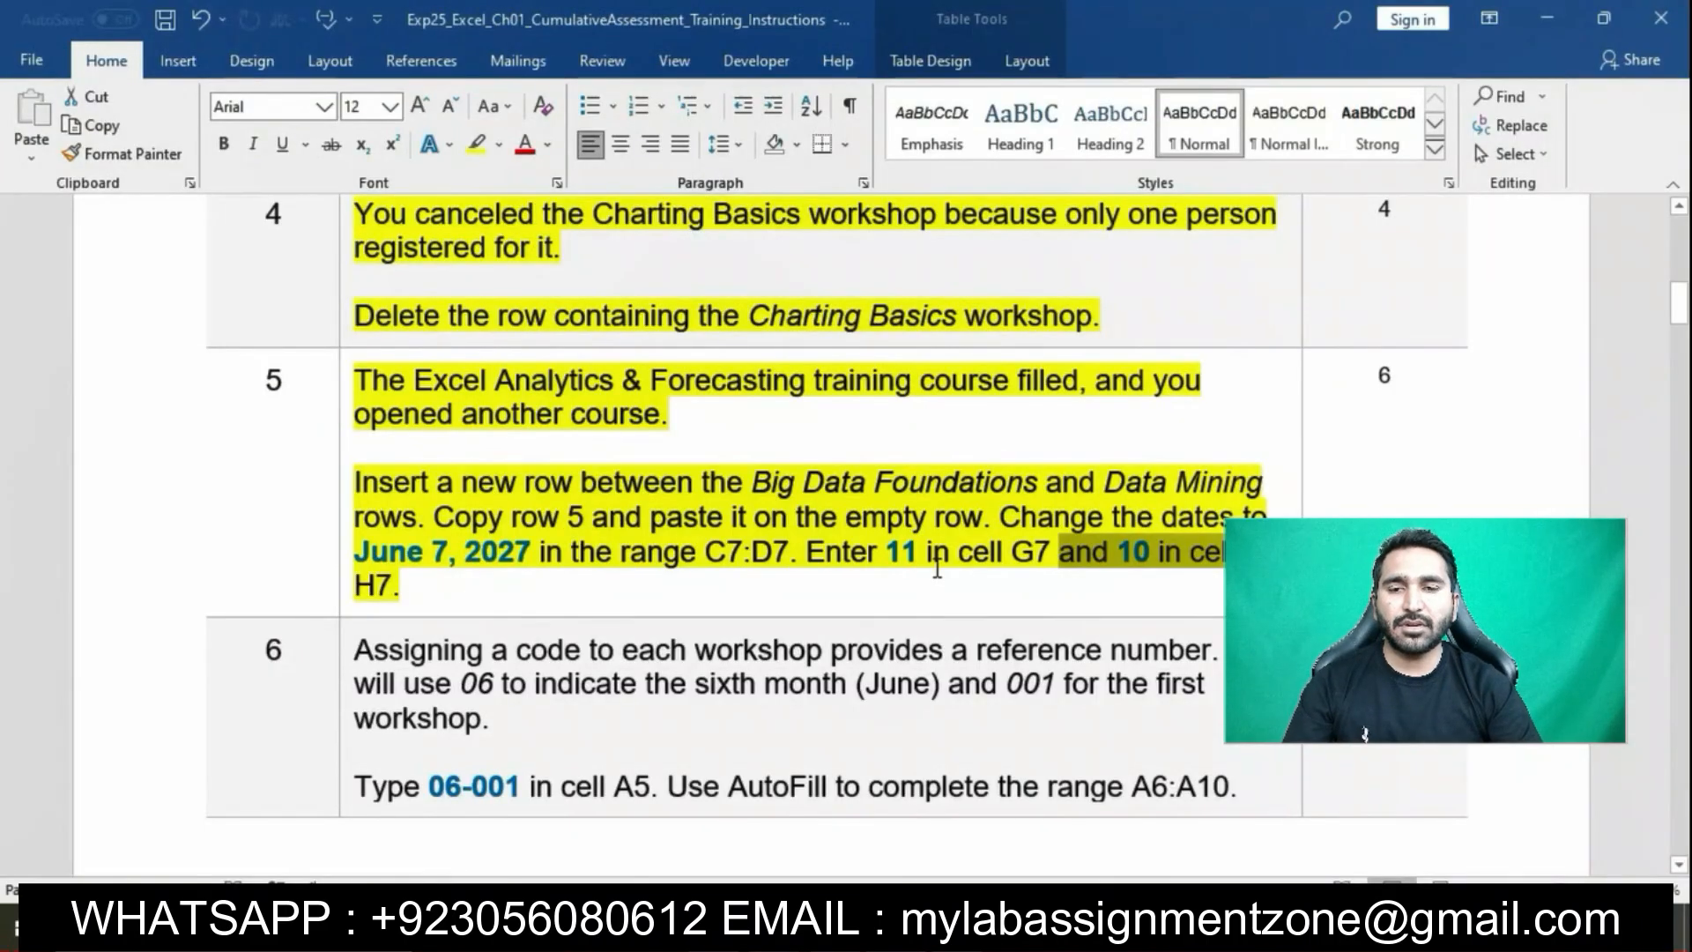
pyautogui.click(936, 564)
pyautogui.scroll(-3, 936, 564)
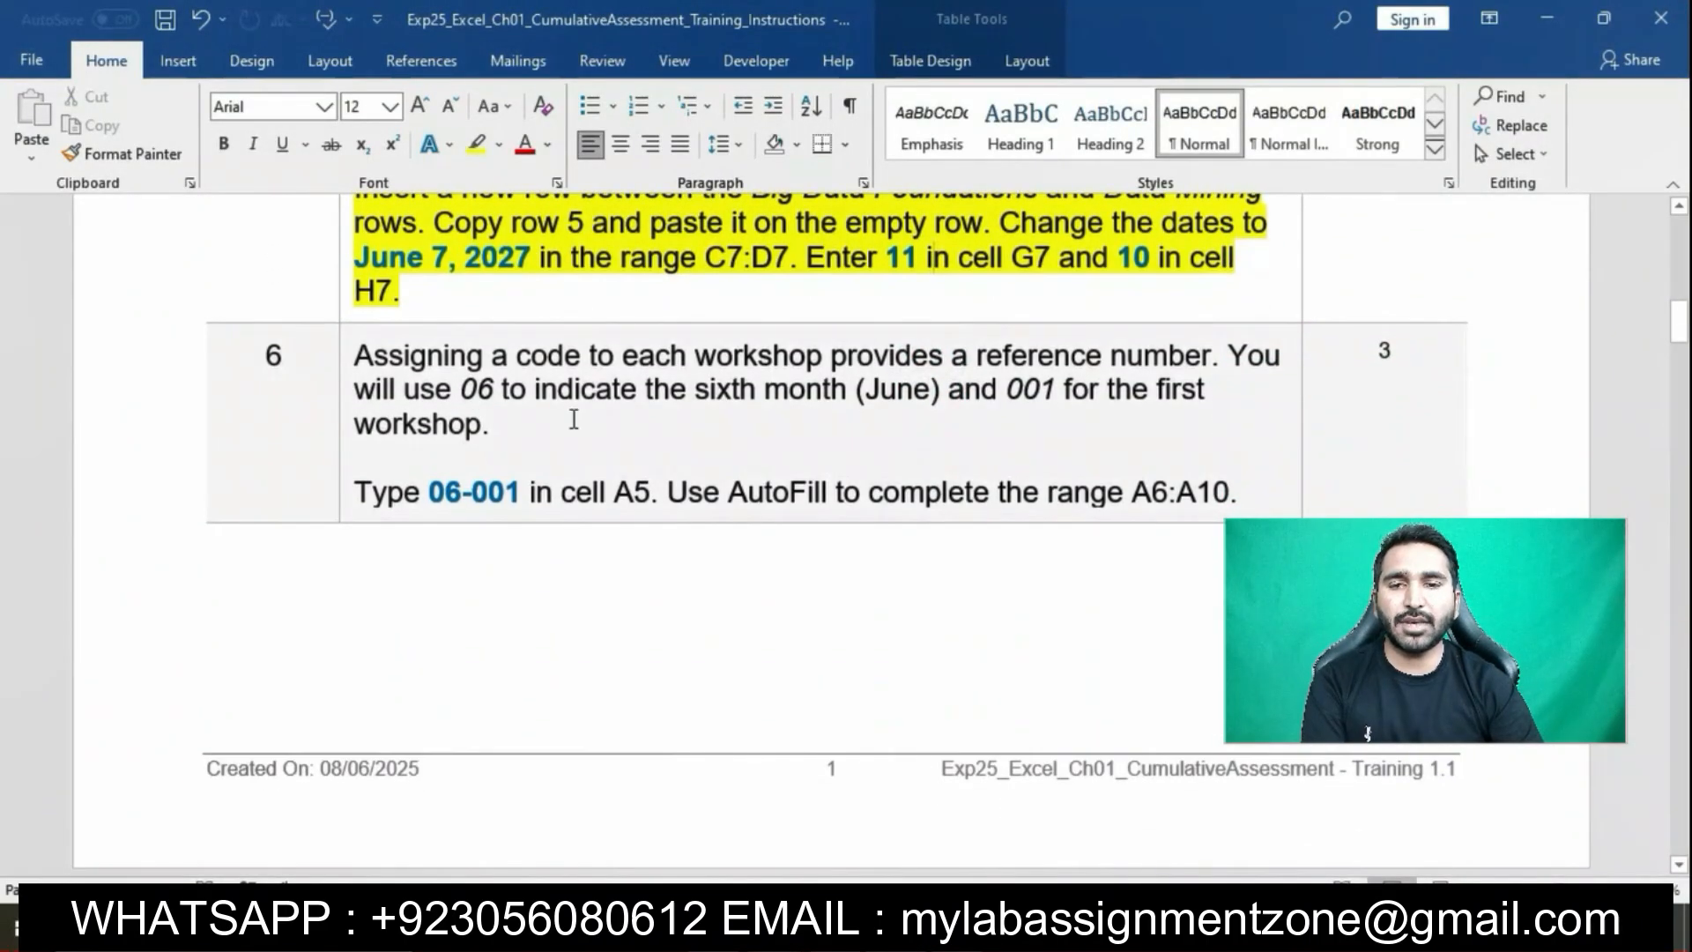
pyautogui.click(348, 368)
pyautogui.click(448, 335)
pyautogui.click(536, 377)
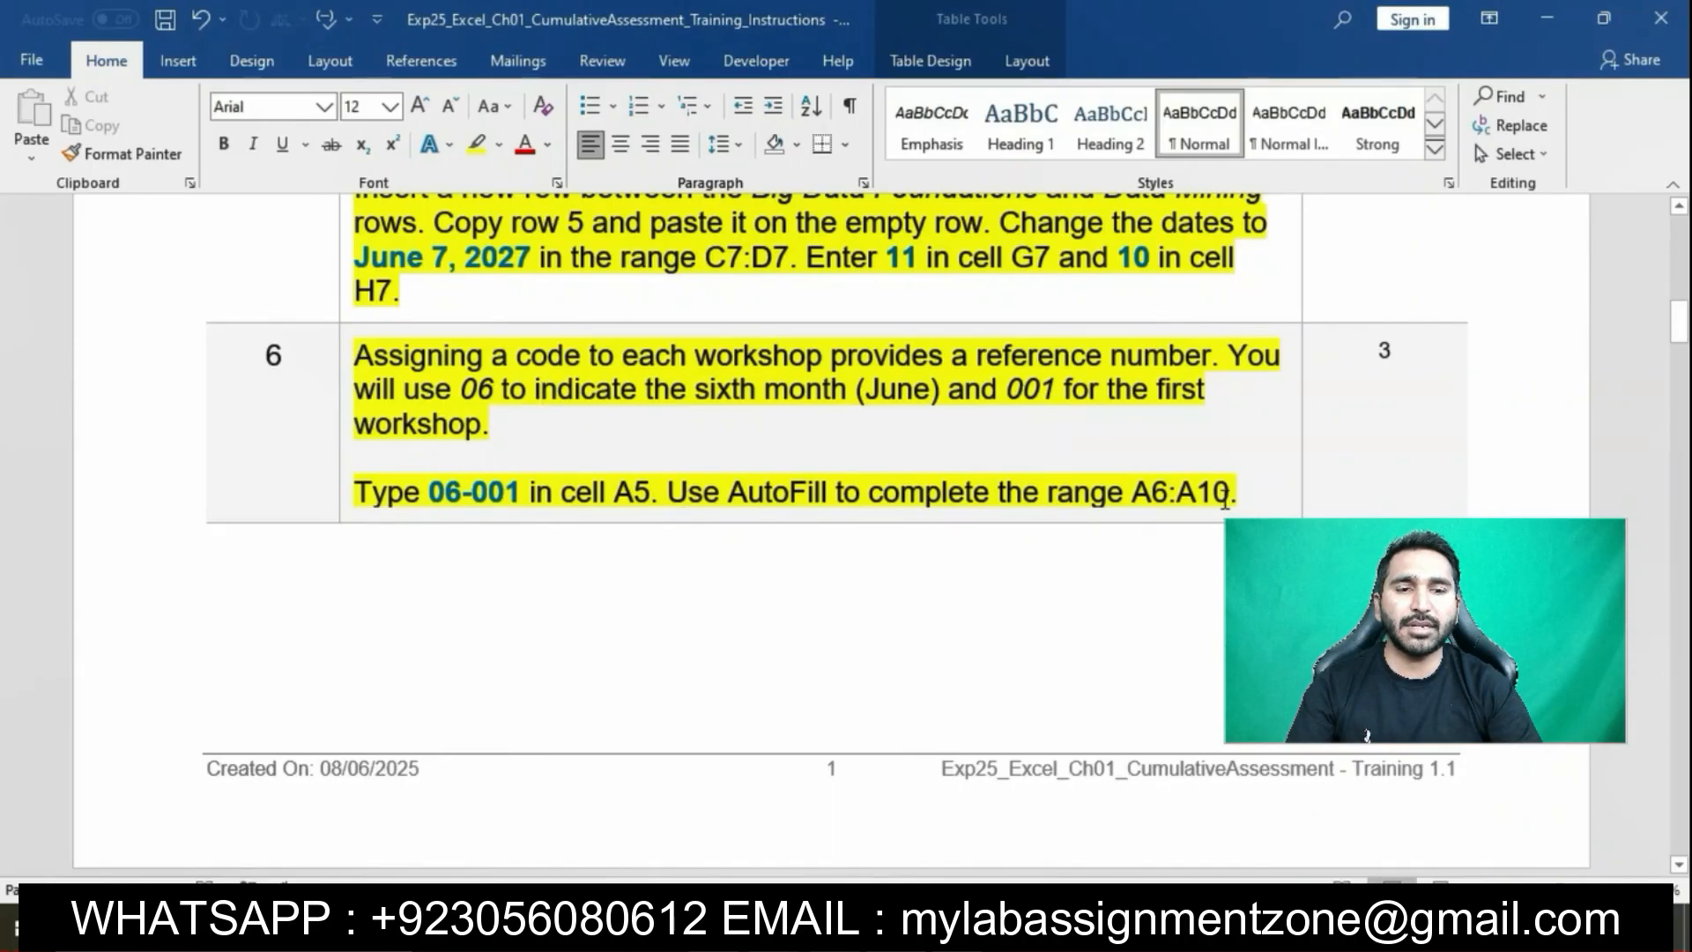
# Copy the code 06-001 and return to the Excel workbook
pyautogui.moveTo(428, 491); pyautogui.dragTo(509, 487)
pyautogui.hotkey('ctrl', 'c')
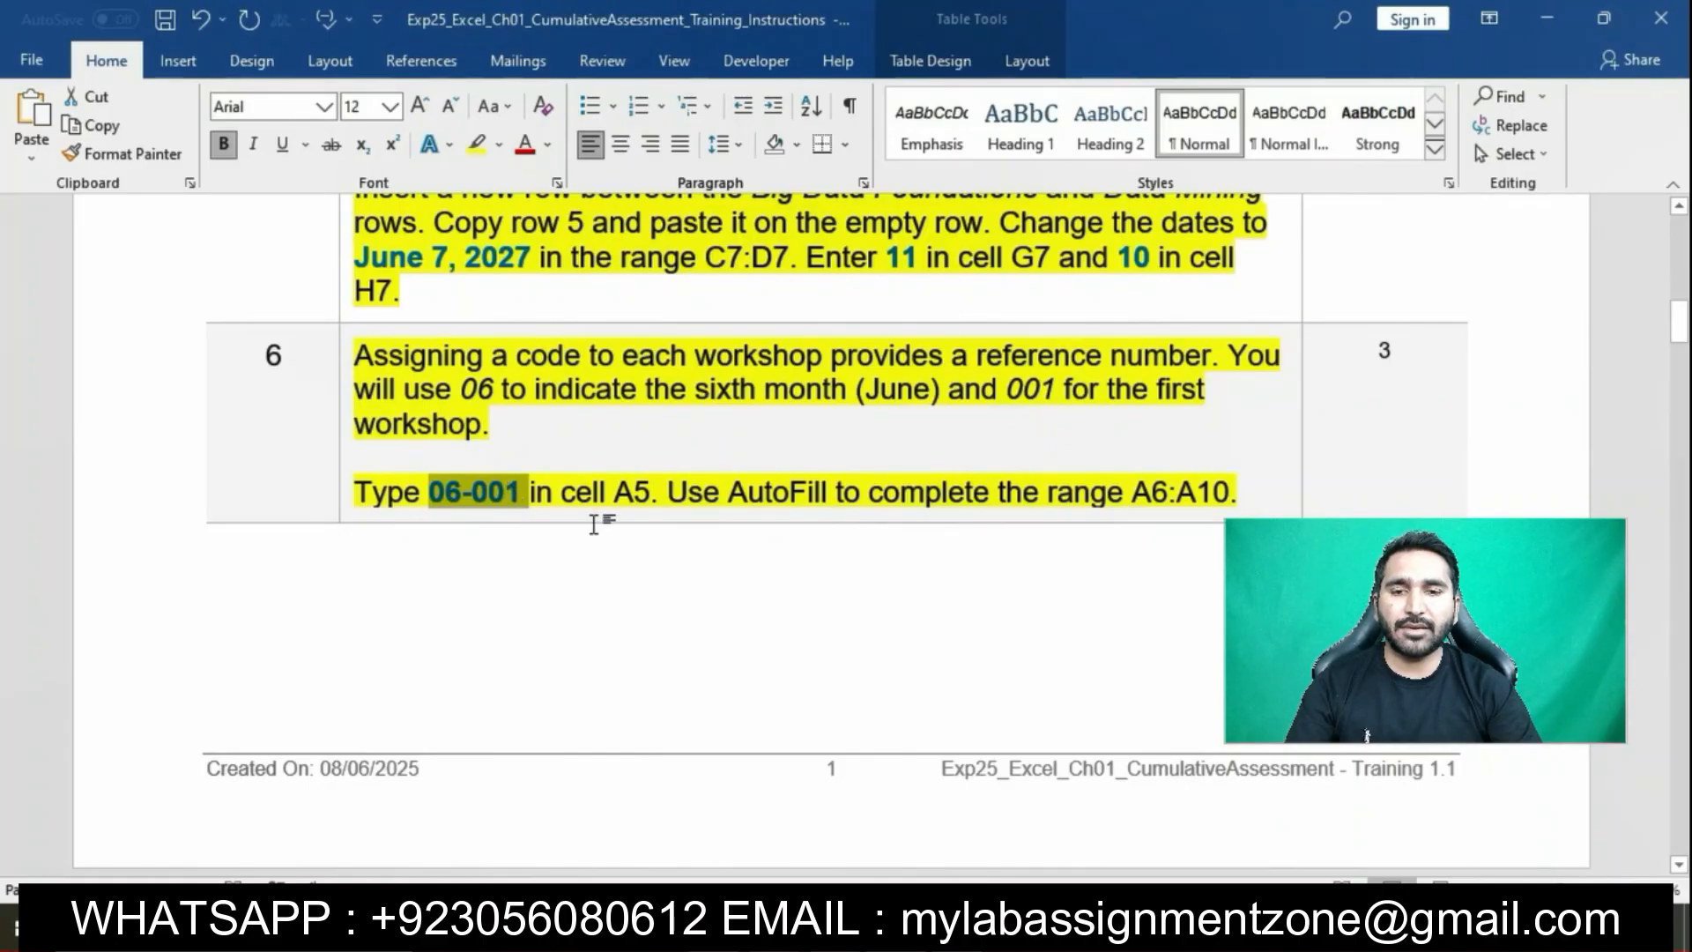
pyautogui.click(900, 927)
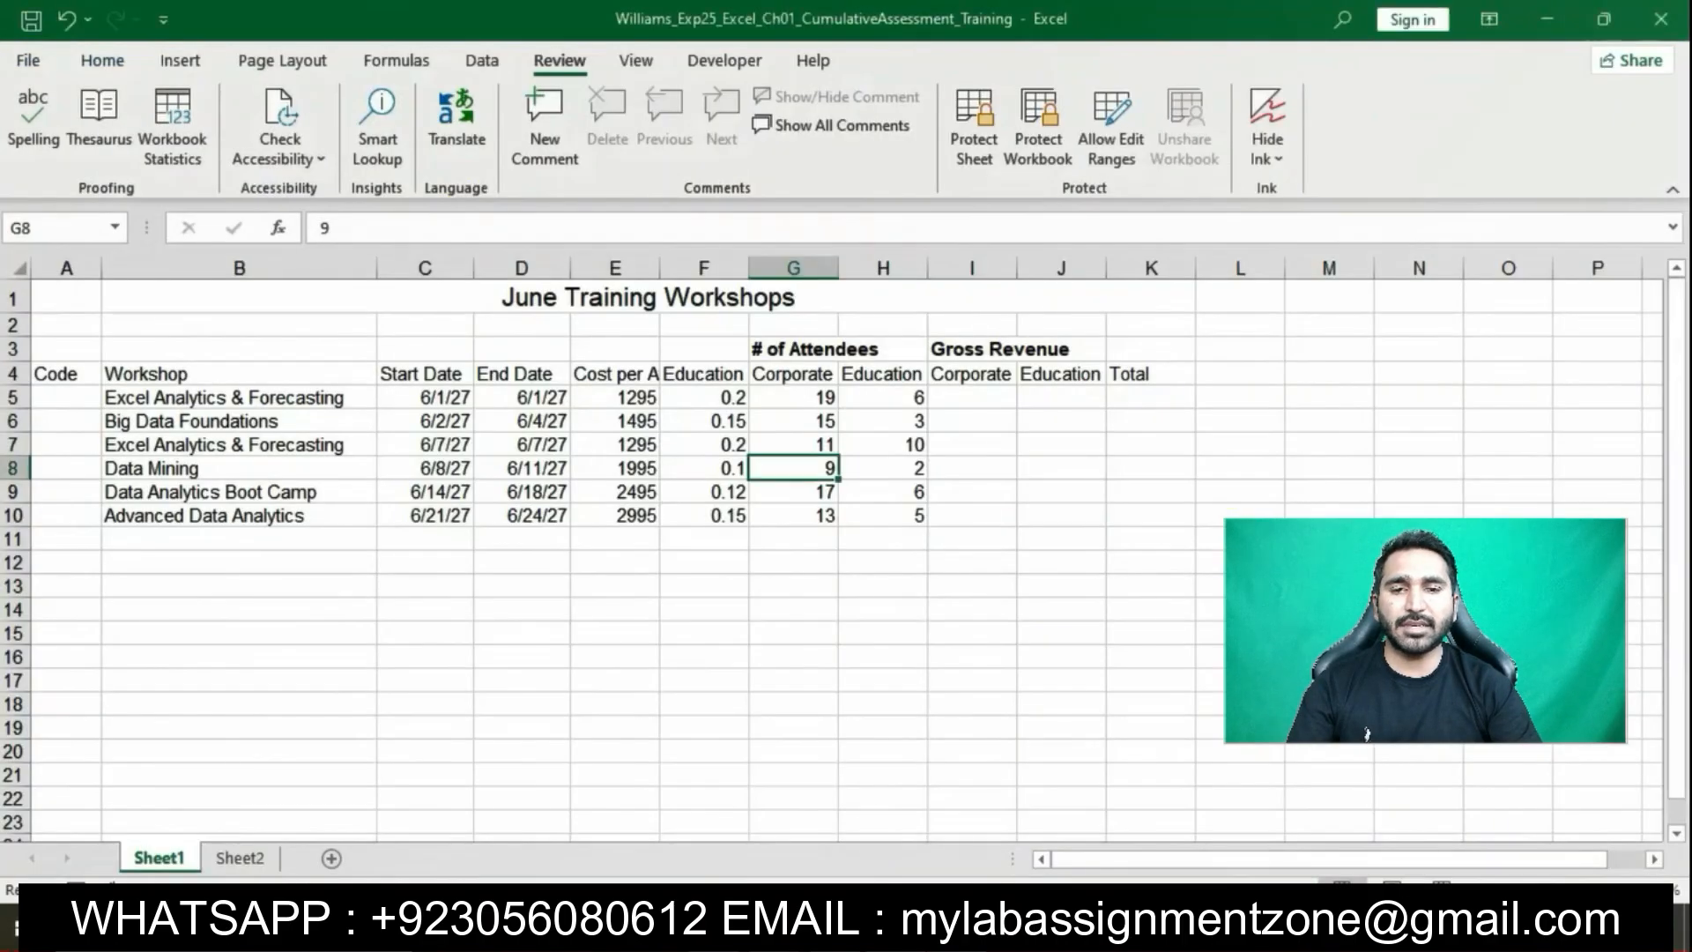
# Paste the code 06-001 into cell A5
pyautogui.click(95, 390)
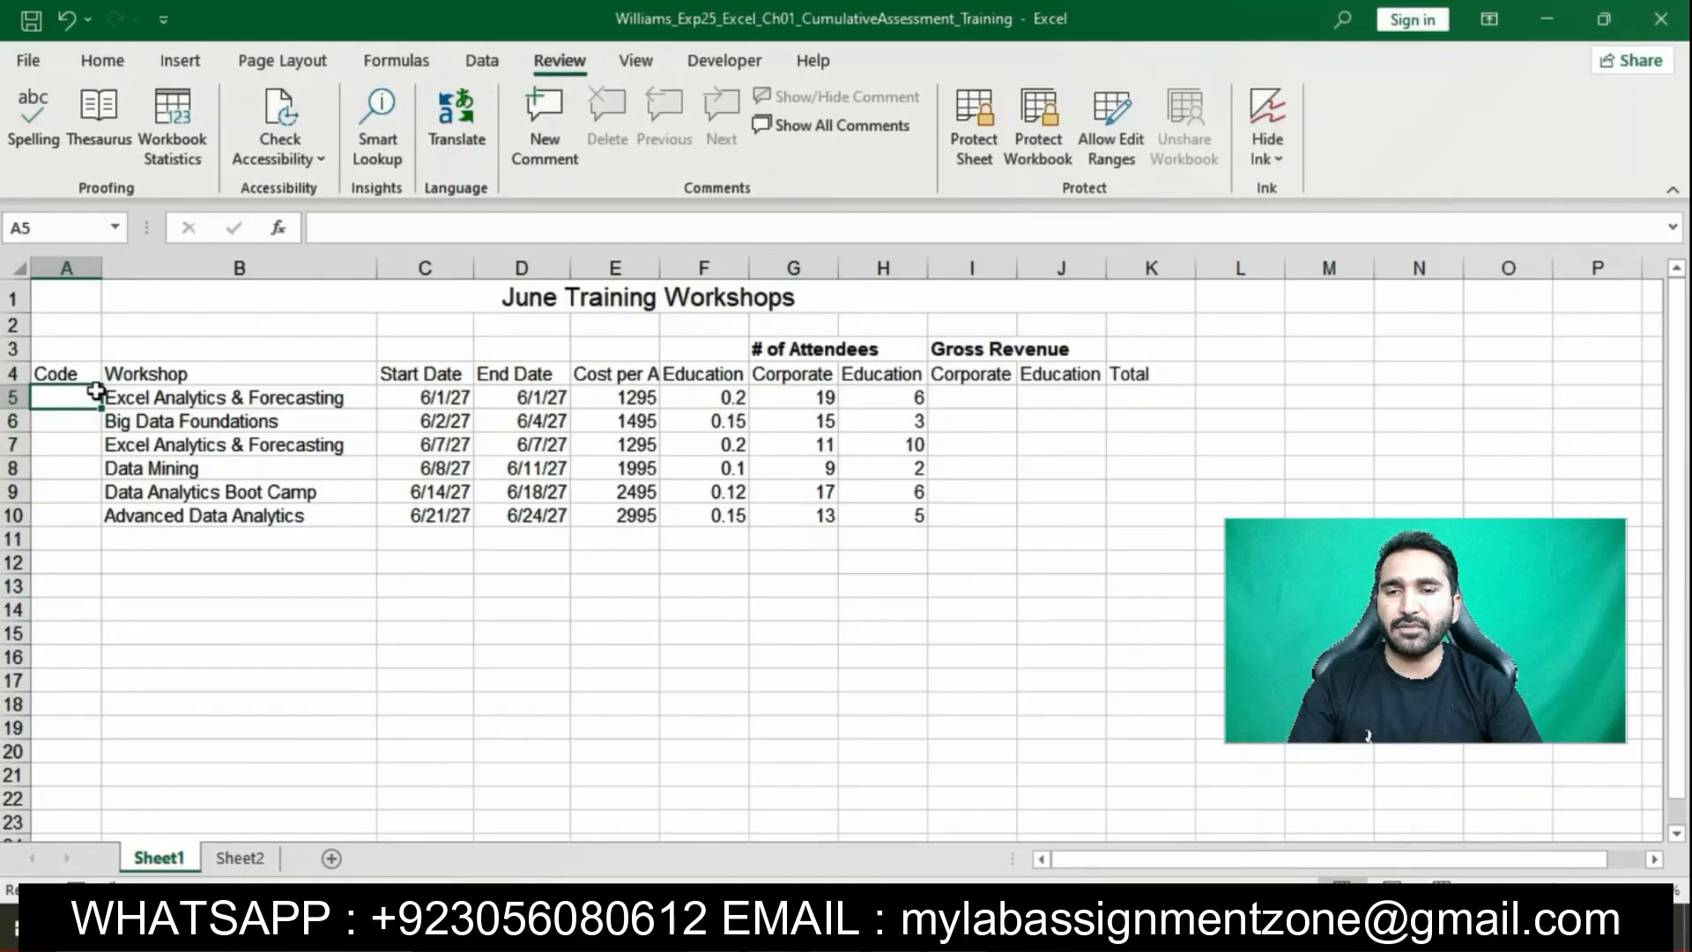
pyautogui.click(337, 222)
pyautogui.hotkey('ctrl', 'v')
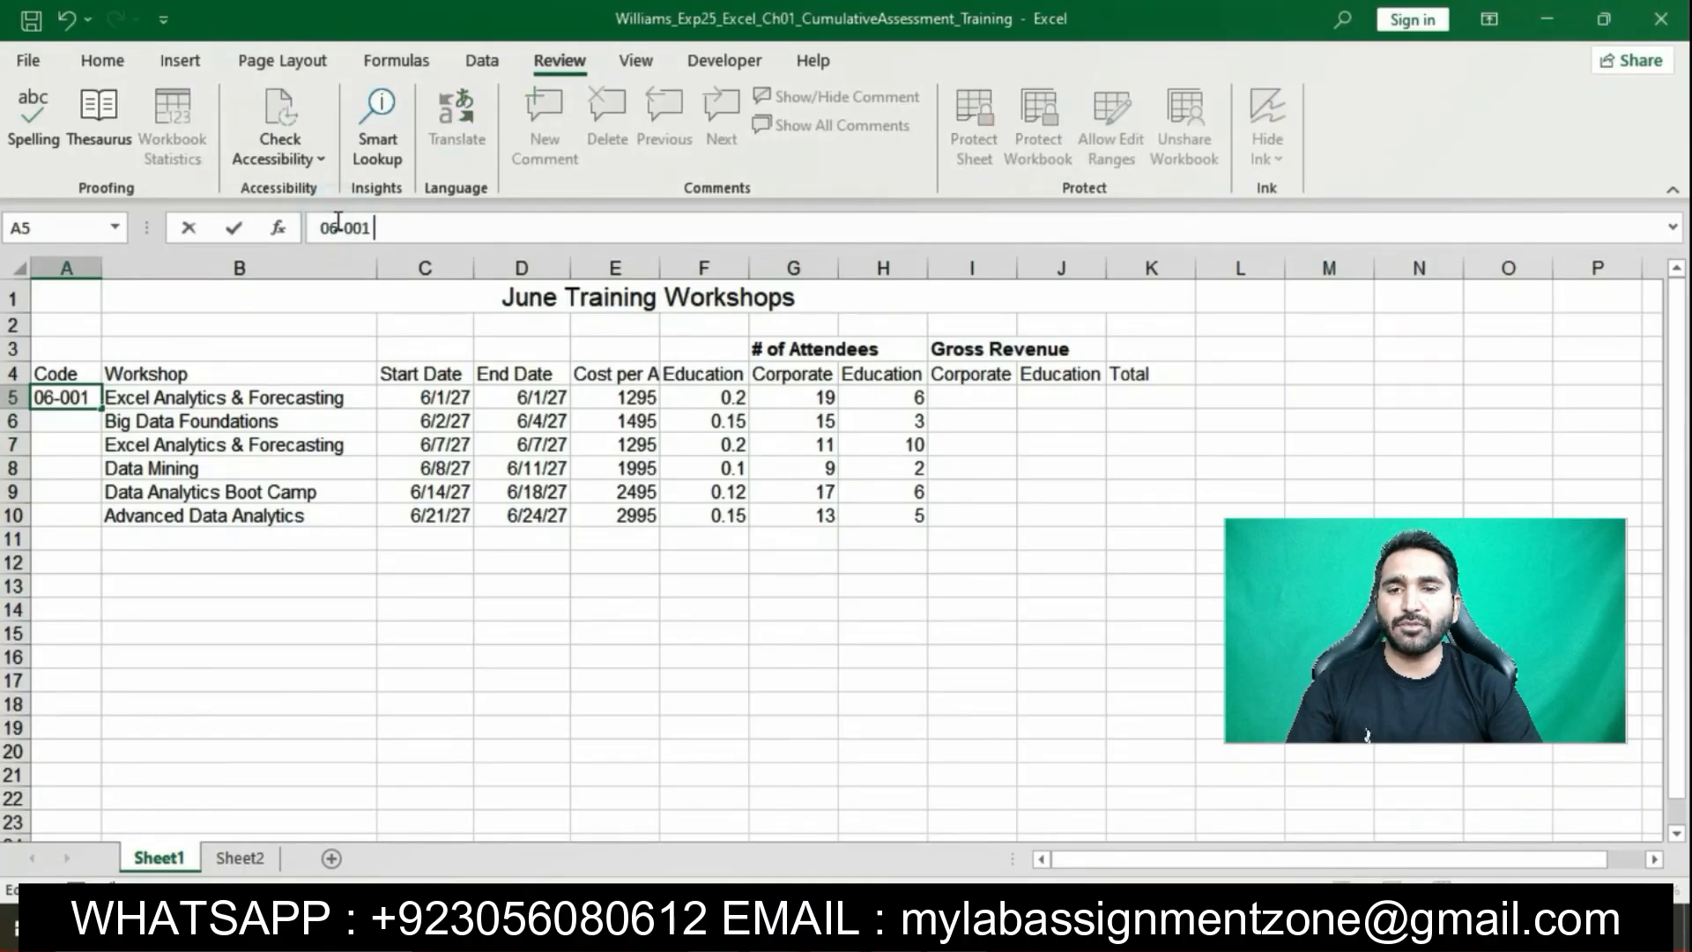
pyautogui.press('Return')
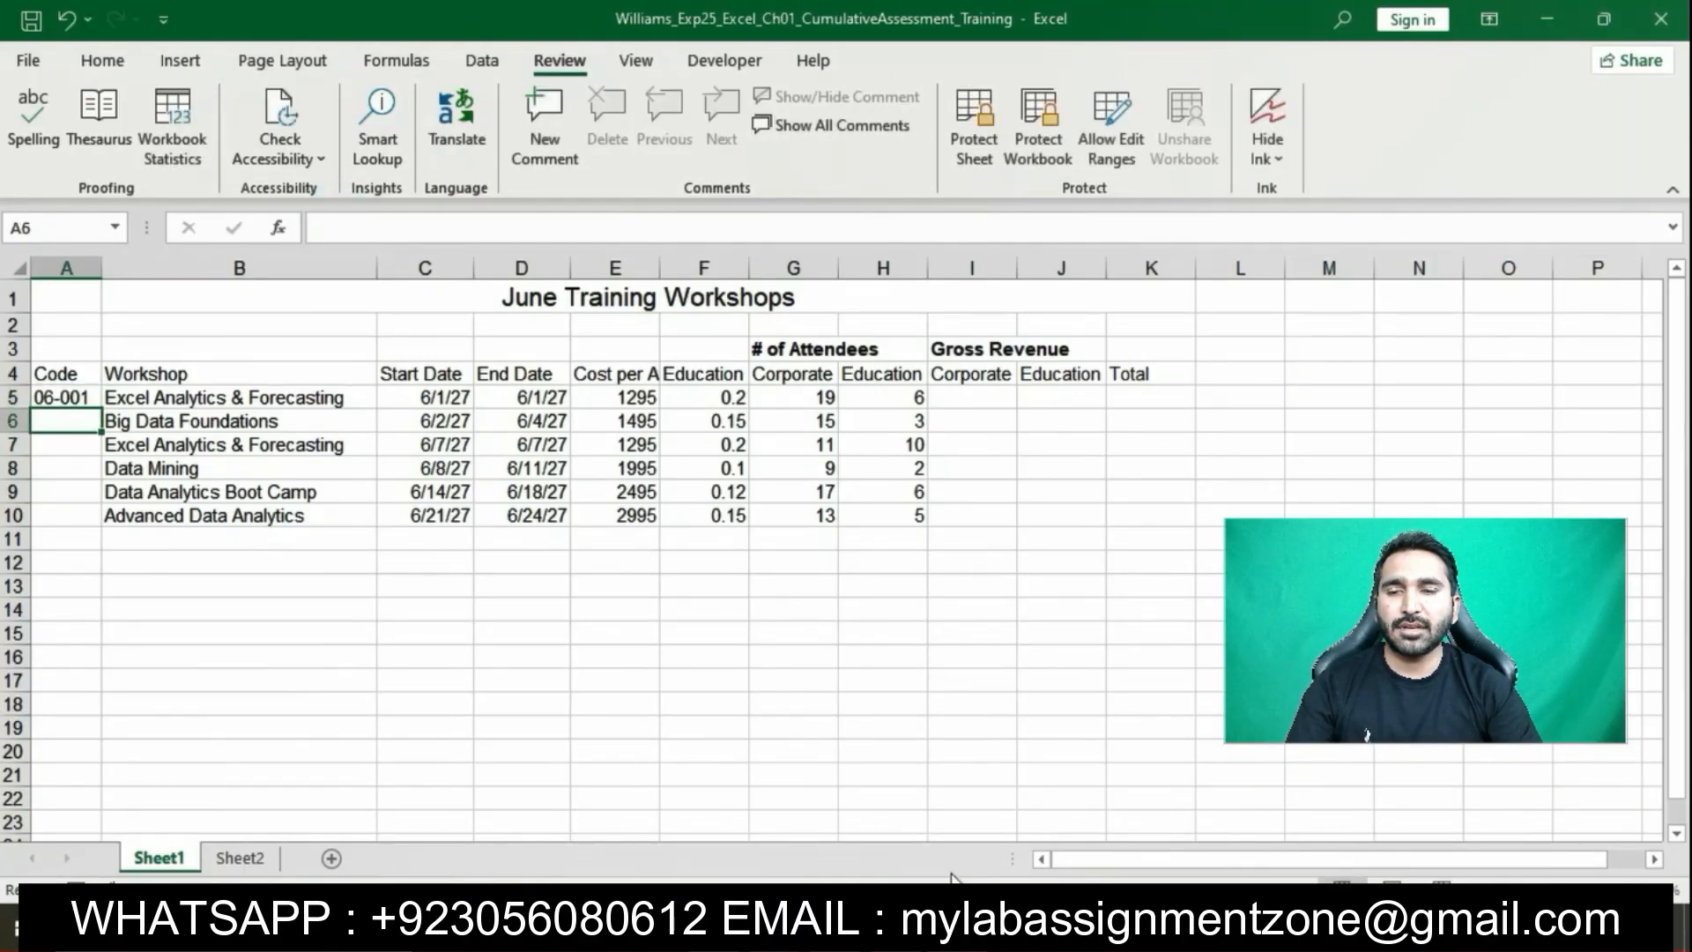
# AutoFill A5 down to A10 to add codes 06-002 through 06-006
pyautogui.hotkey('alt', 'Tab')
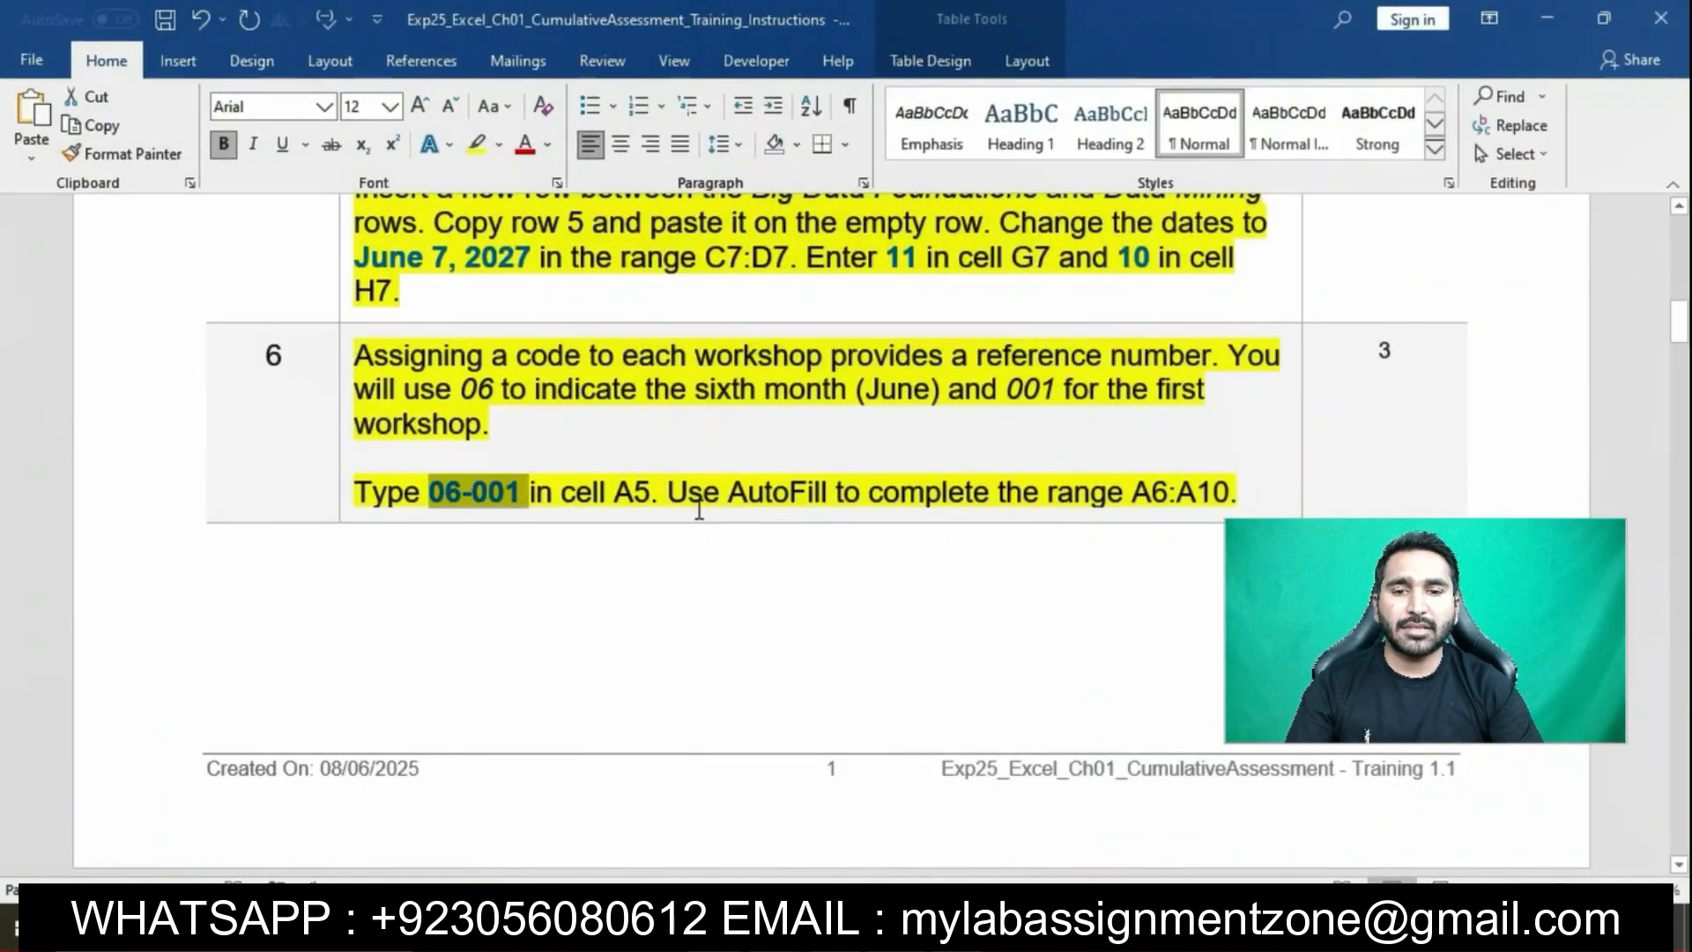
pyautogui.moveTo(679, 496); pyautogui.dragTo(1230, 494)
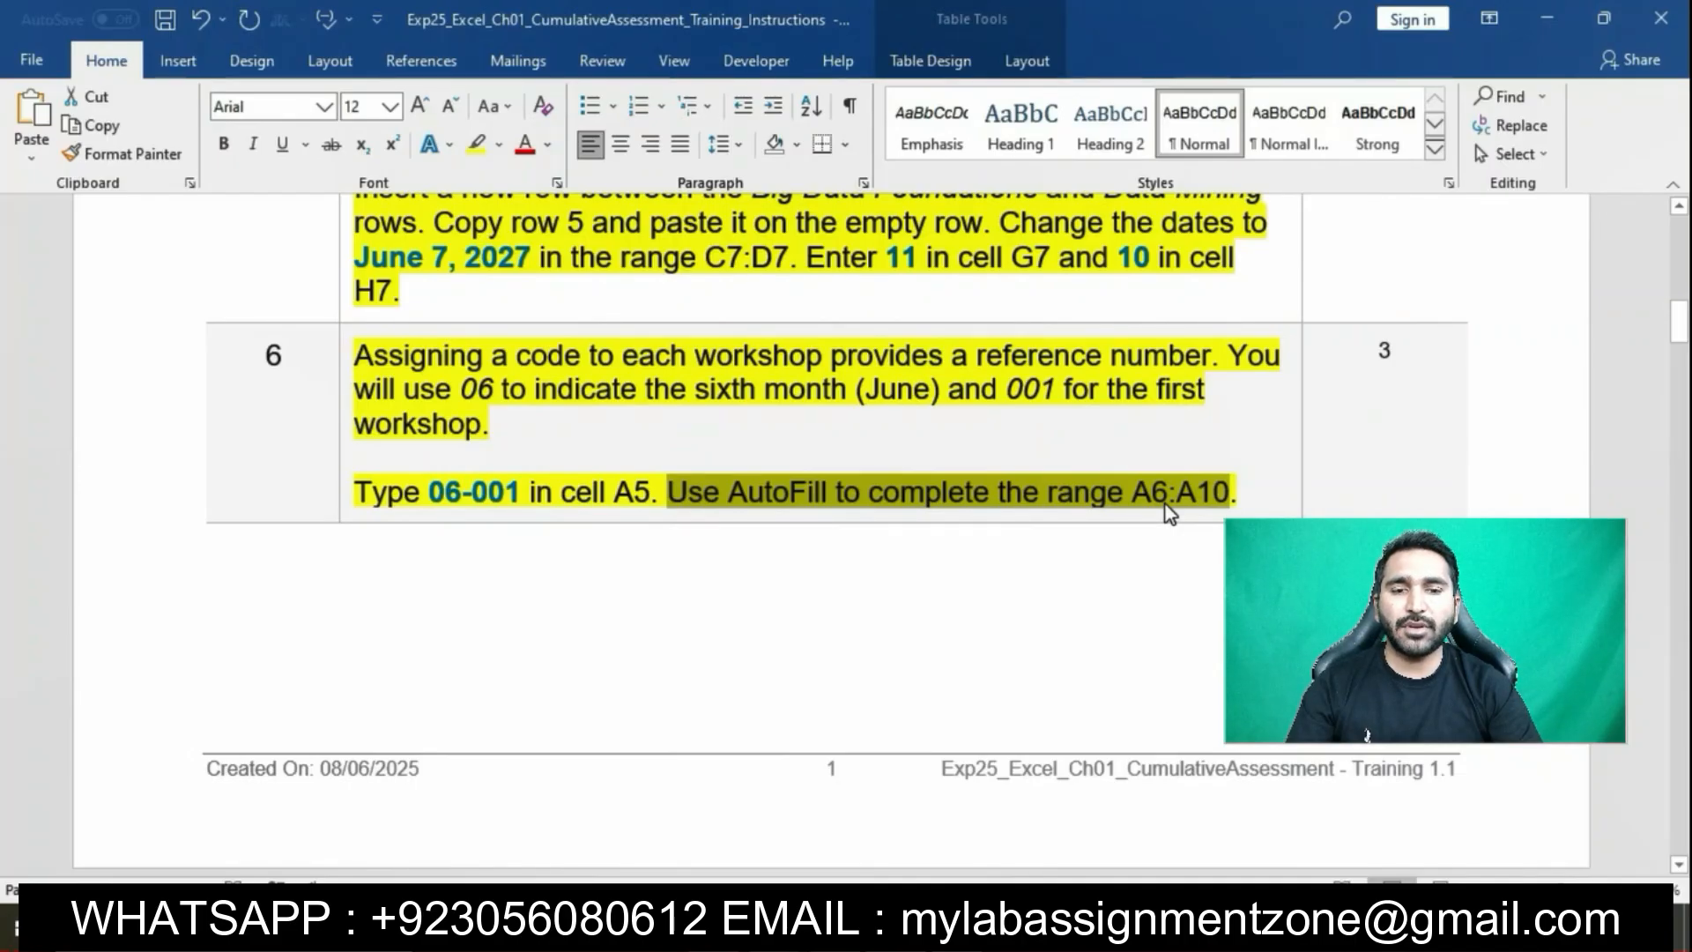
pyautogui.click(1000, 931)
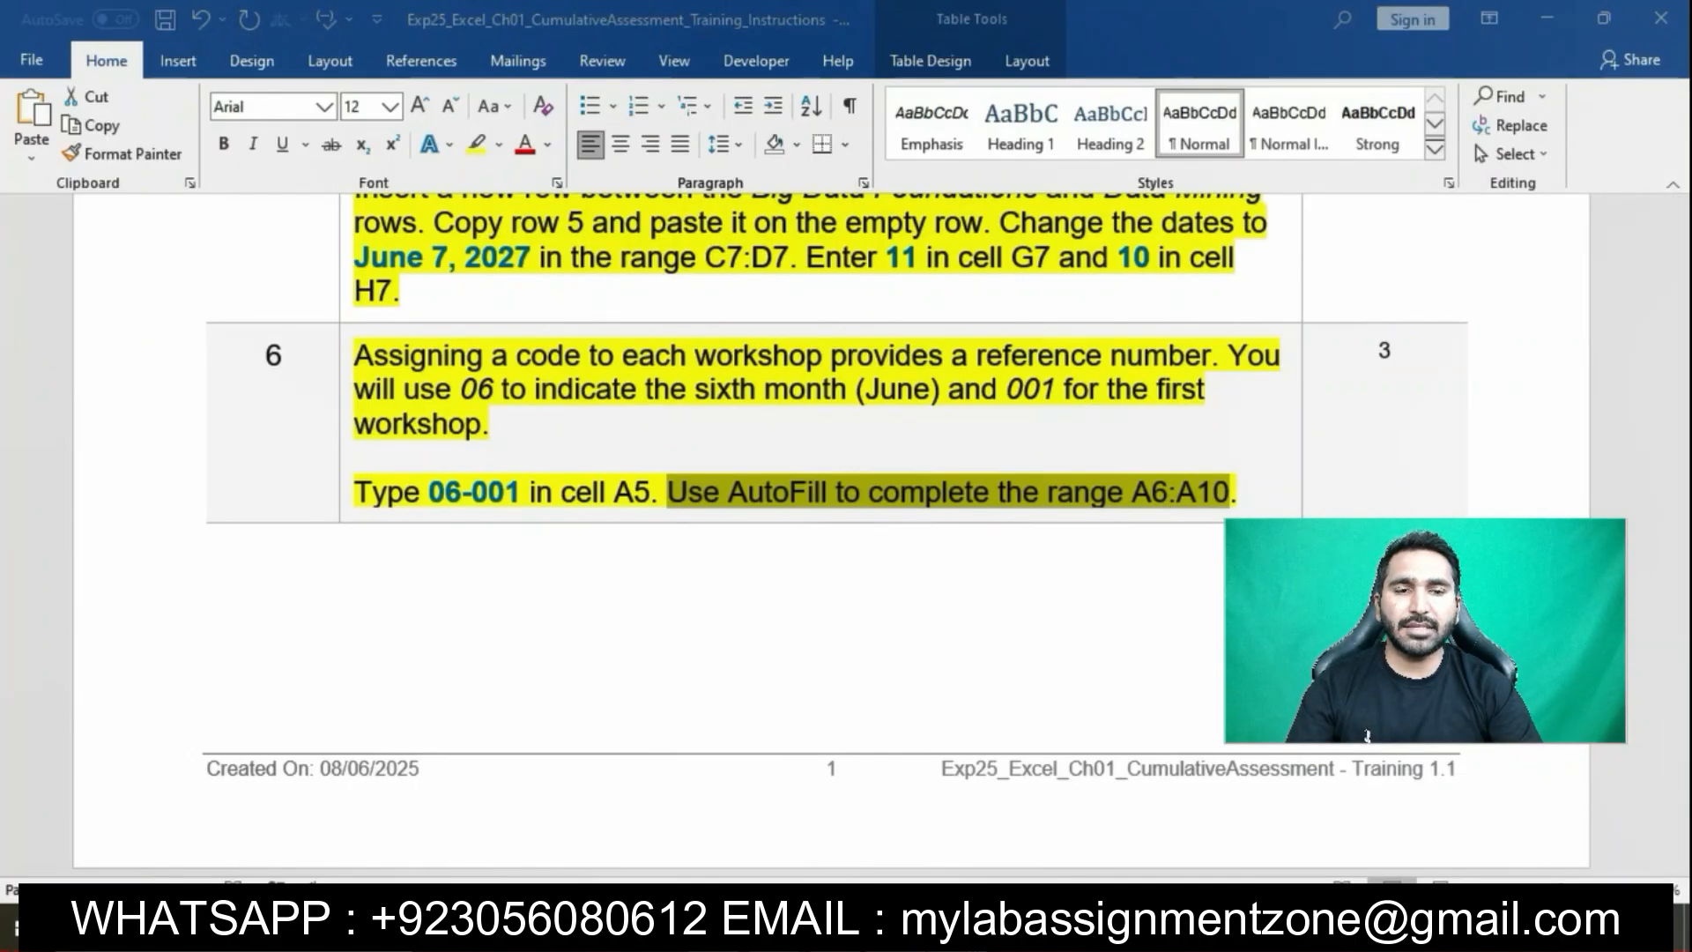
pyautogui.click(84, 397)
pyautogui.moveTo(94, 394); pyautogui.dragTo(102, 524)
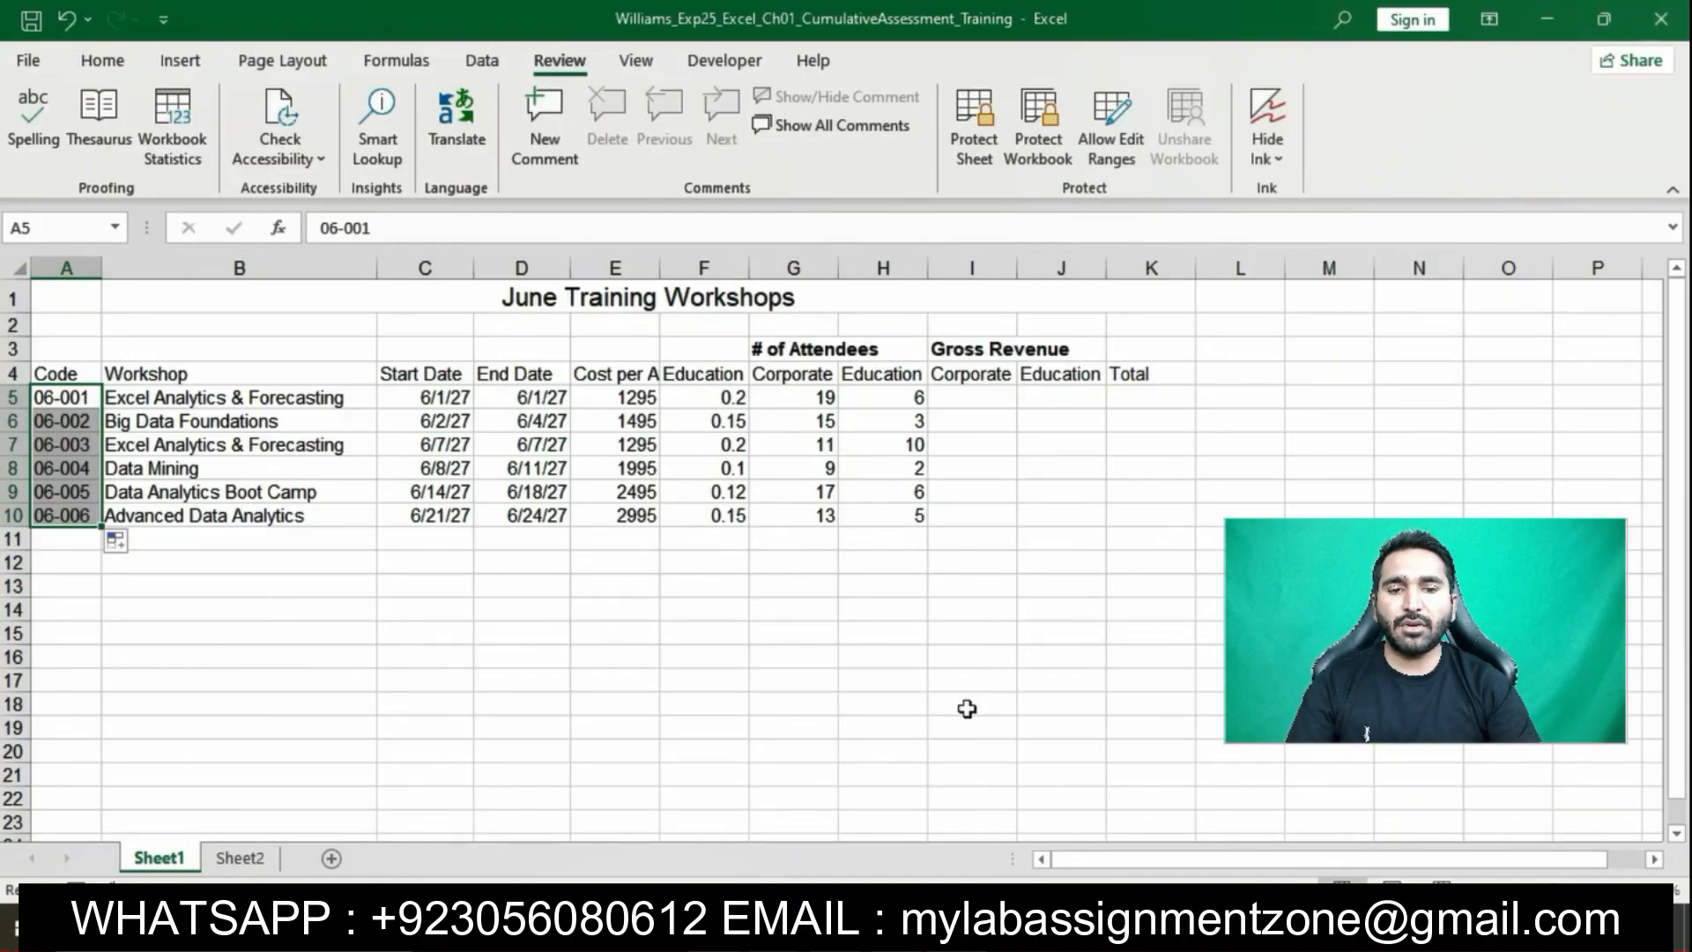
# Go back to the Word instructions and scroll down to step 7
pyautogui.click(881, 930)
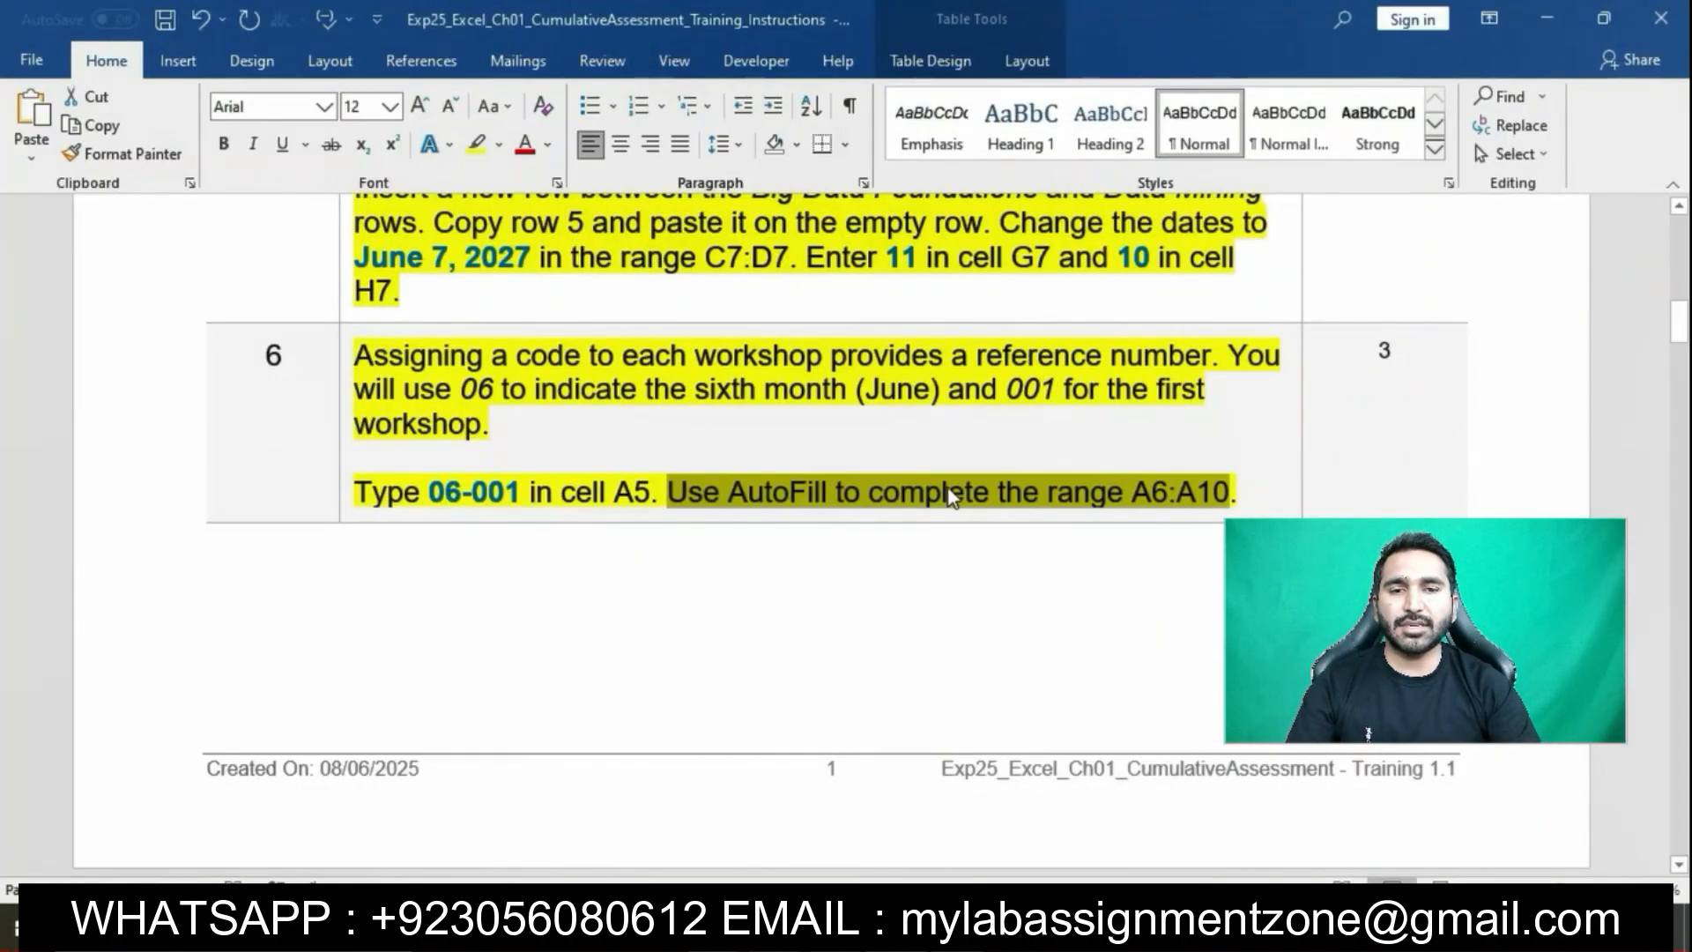
pyautogui.click(950, 495)
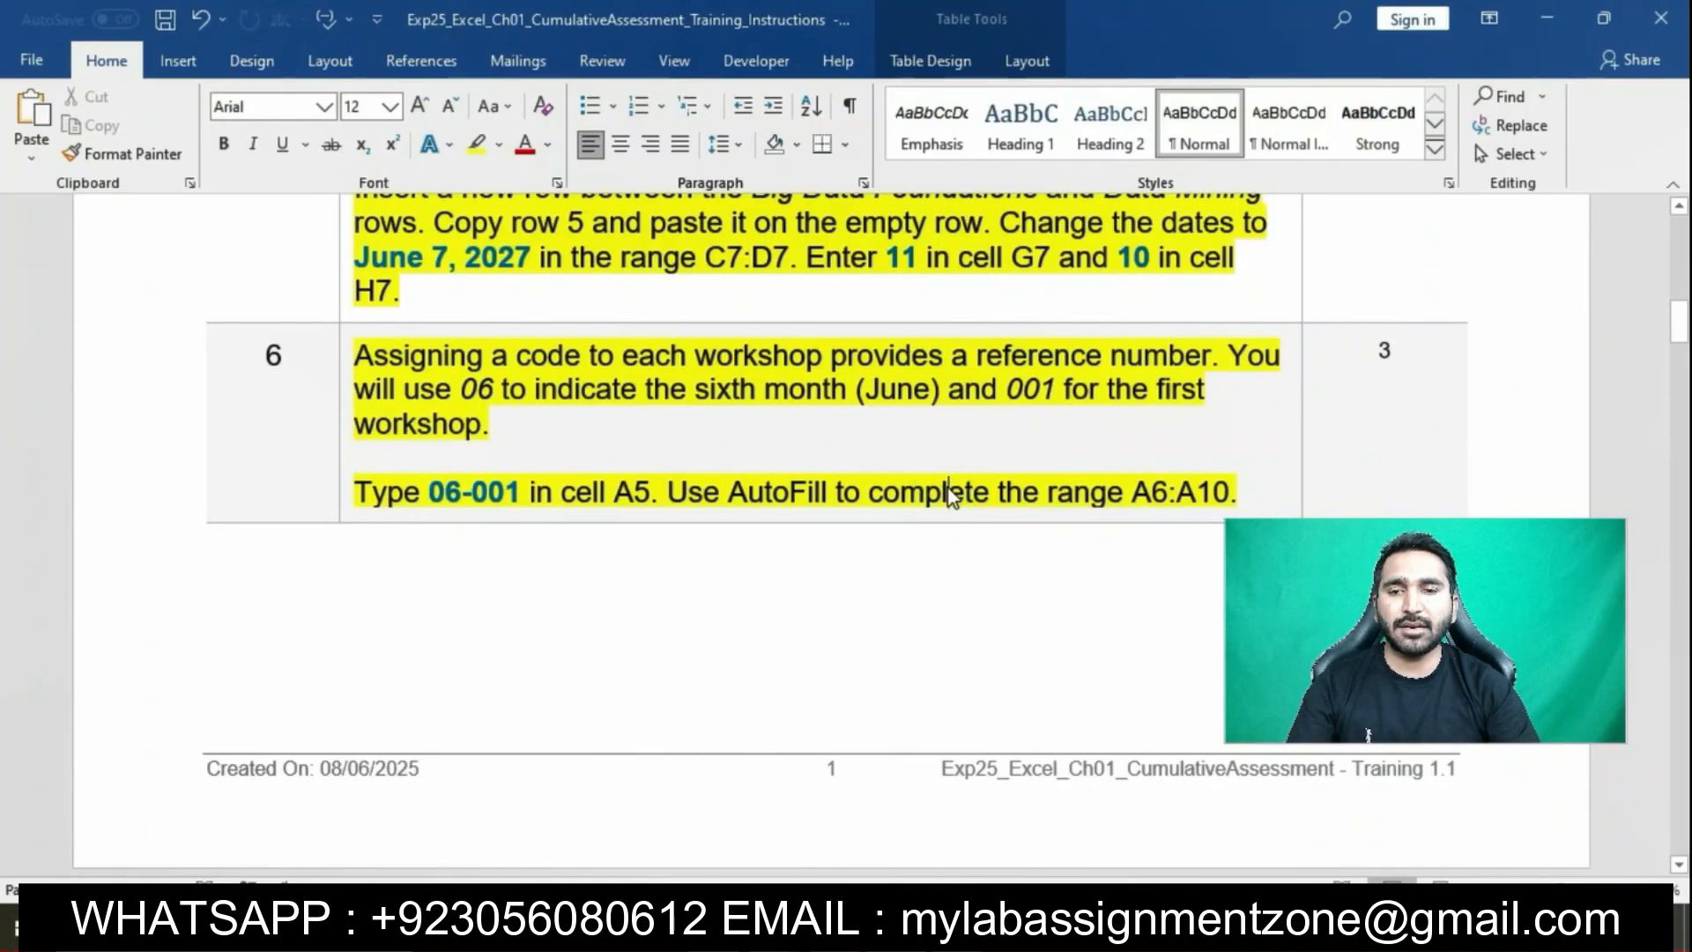
pyautogui.scroll(-1, 948, 495)
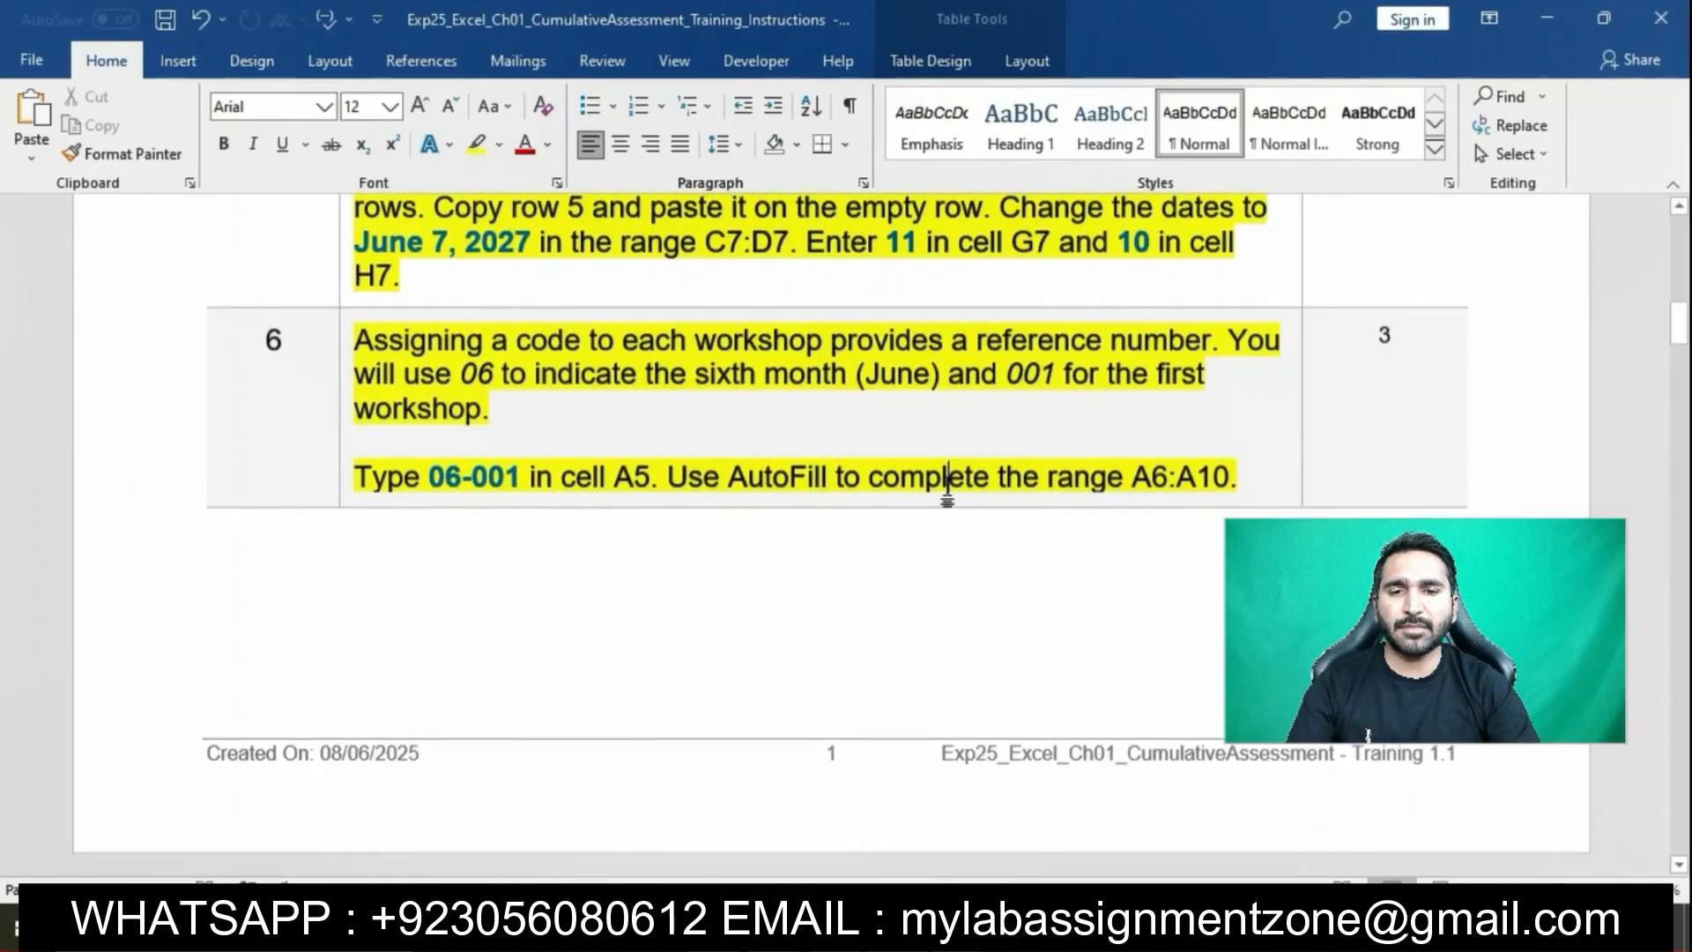
pyautogui.scroll(-8, 948, 490)
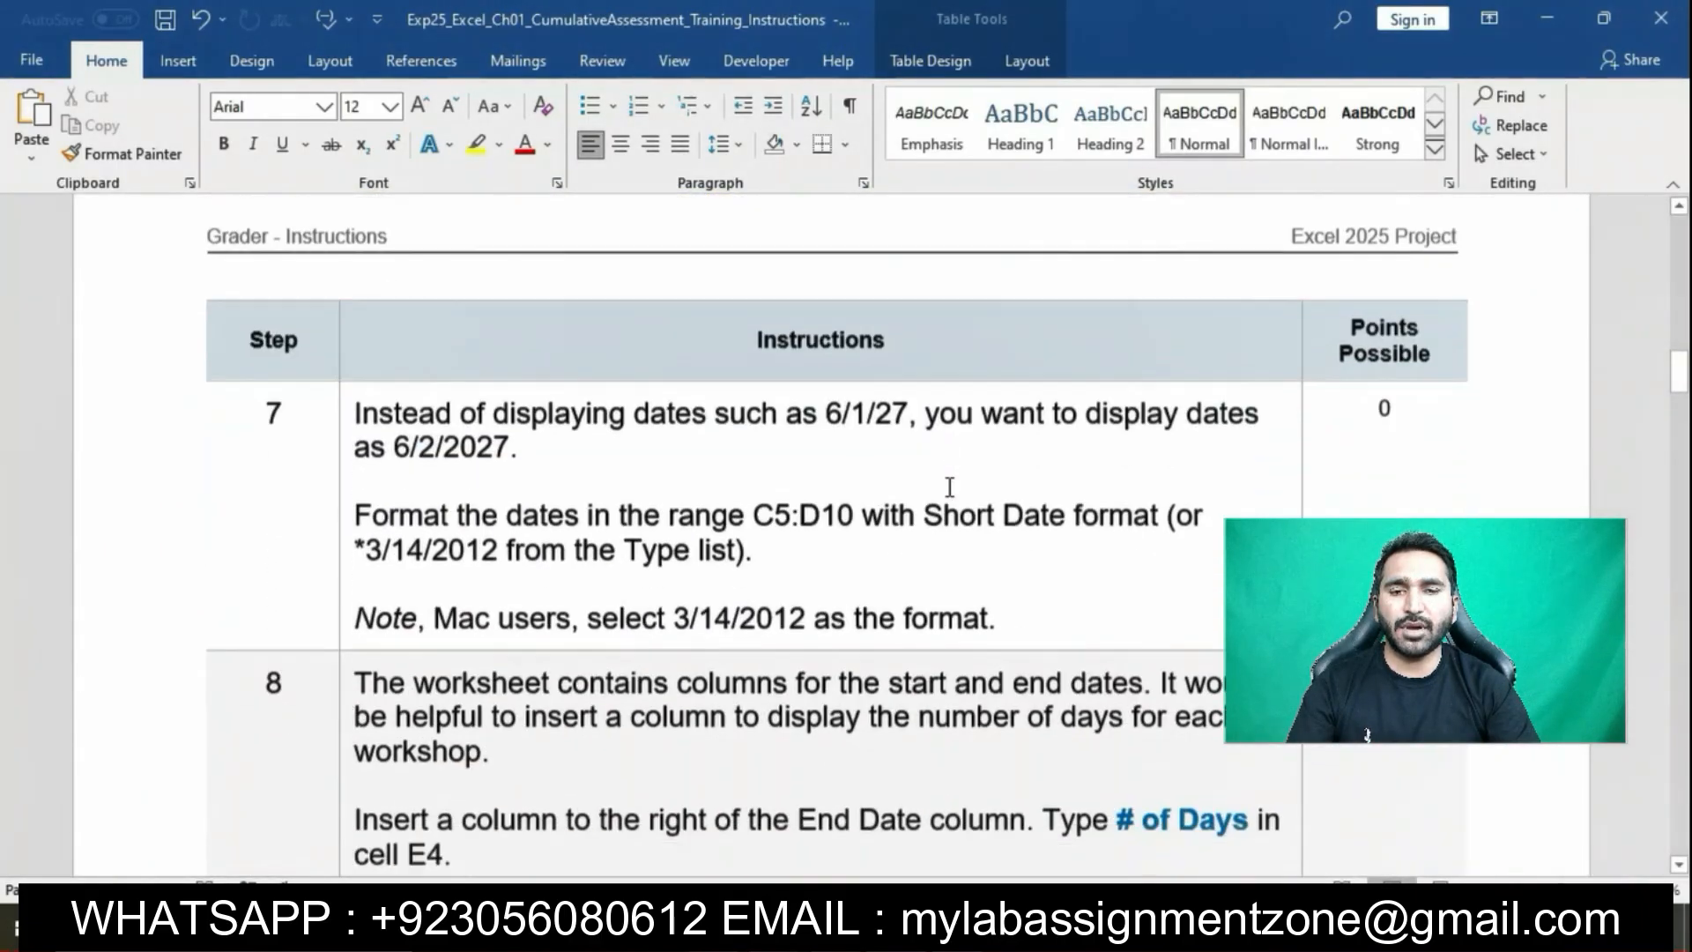
# Highlight all of step 7, the Short Date instruction for C5:D10, in yellow
pyautogui.scroll(-1, 949, 488)
pyautogui.click(342, 397)
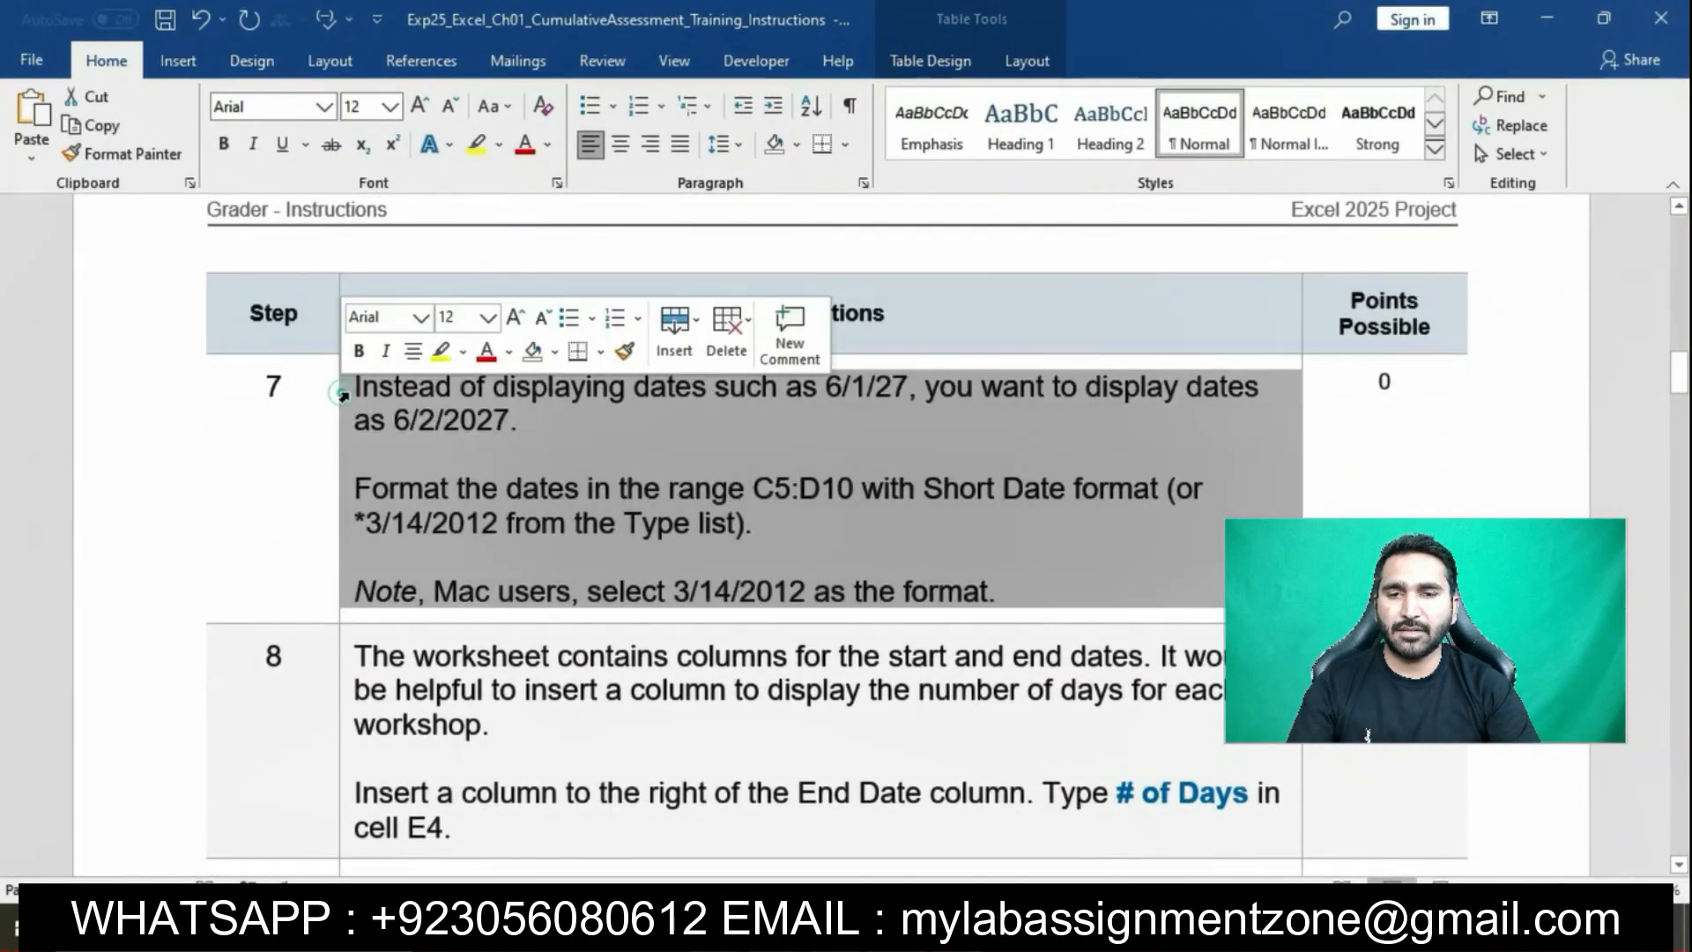
pyautogui.click(440, 352)
pyautogui.click(443, 363)
pyautogui.click(557, 467)
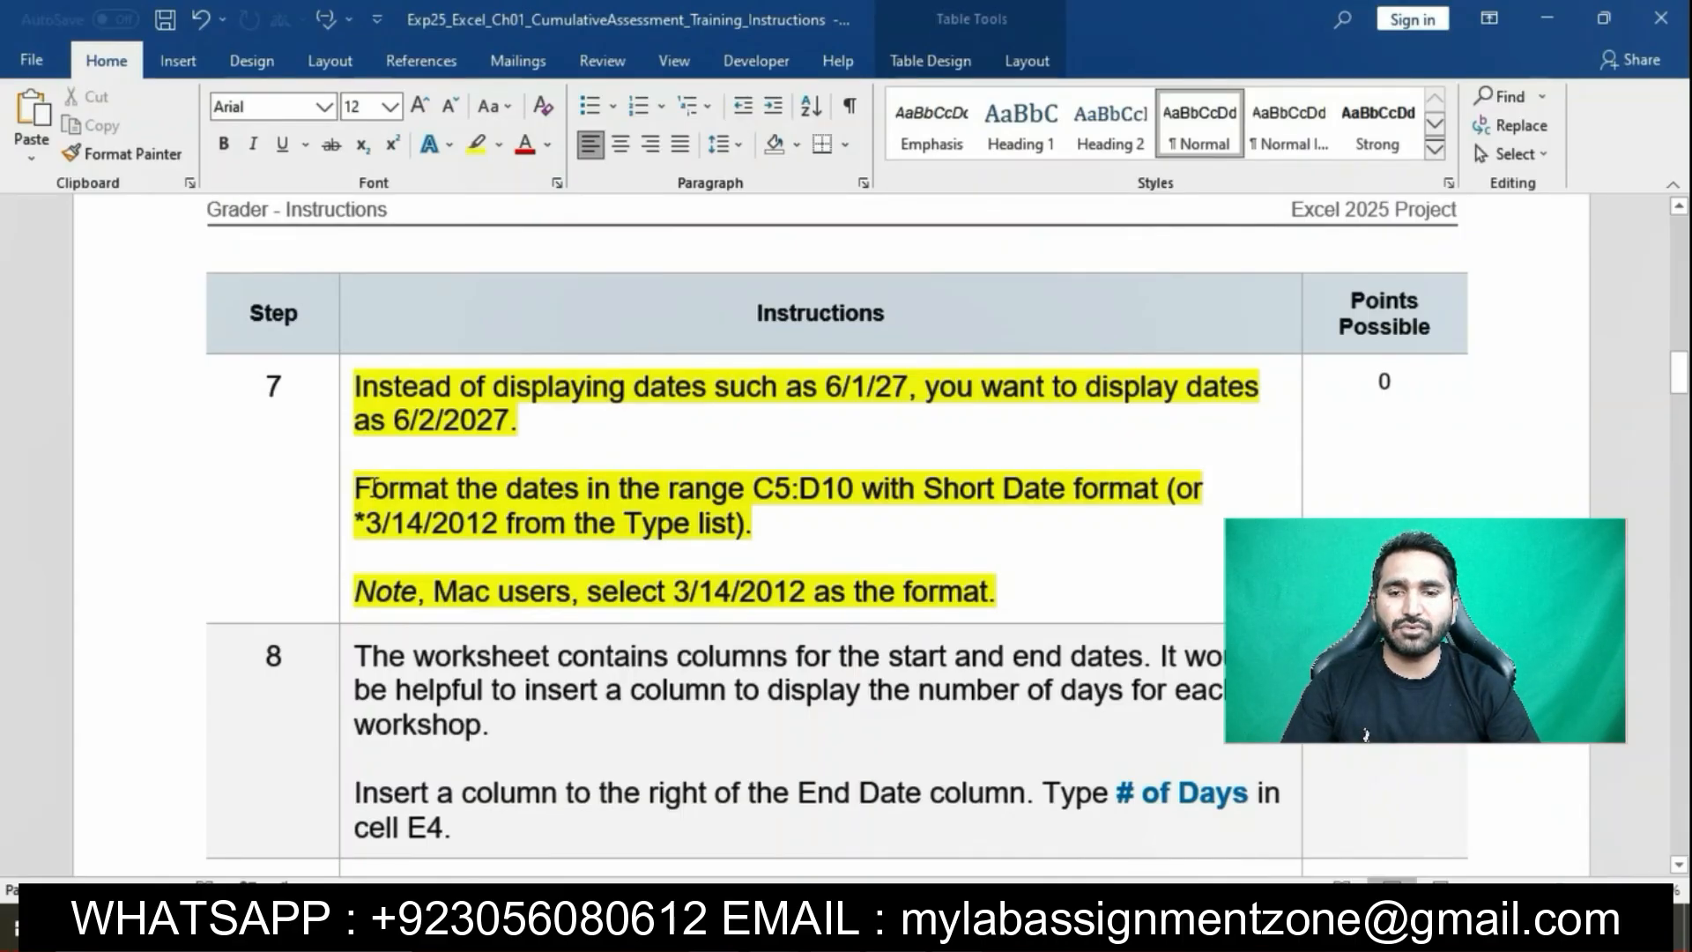
# Format the Start and End Date cells C5:D10 as Short Date, e.g. 6/1/2027
pyautogui.moveTo(363, 484); pyautogui.dragTo(857, 486)
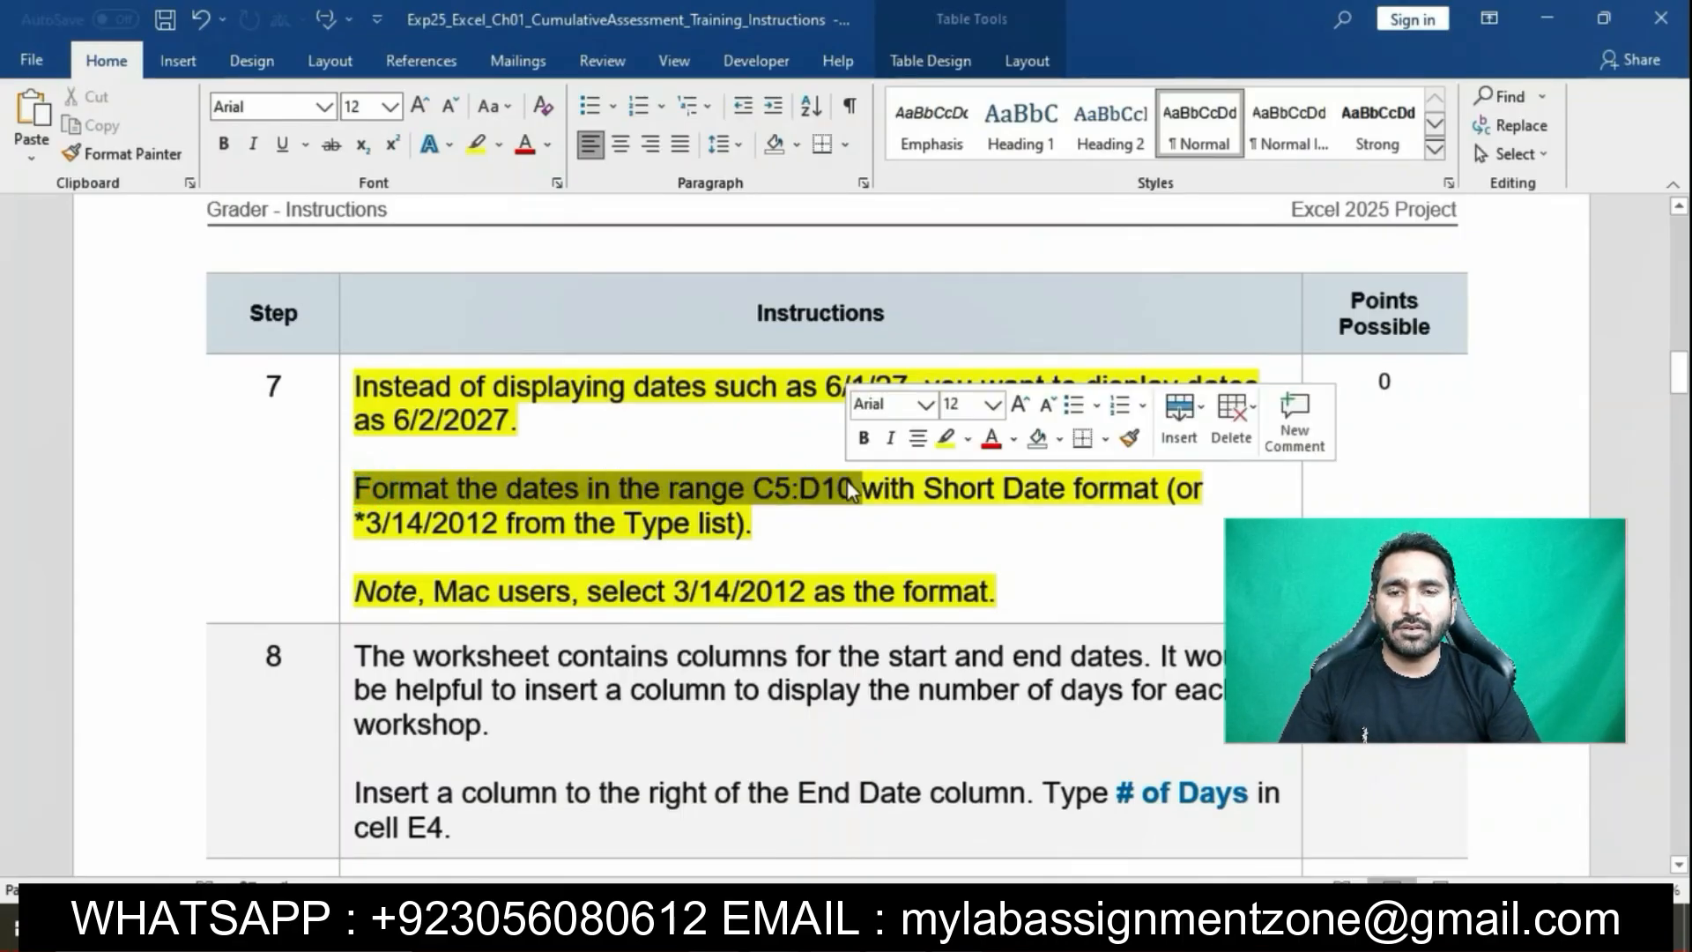
pyautogui.hotkey('alt', 'Tab')
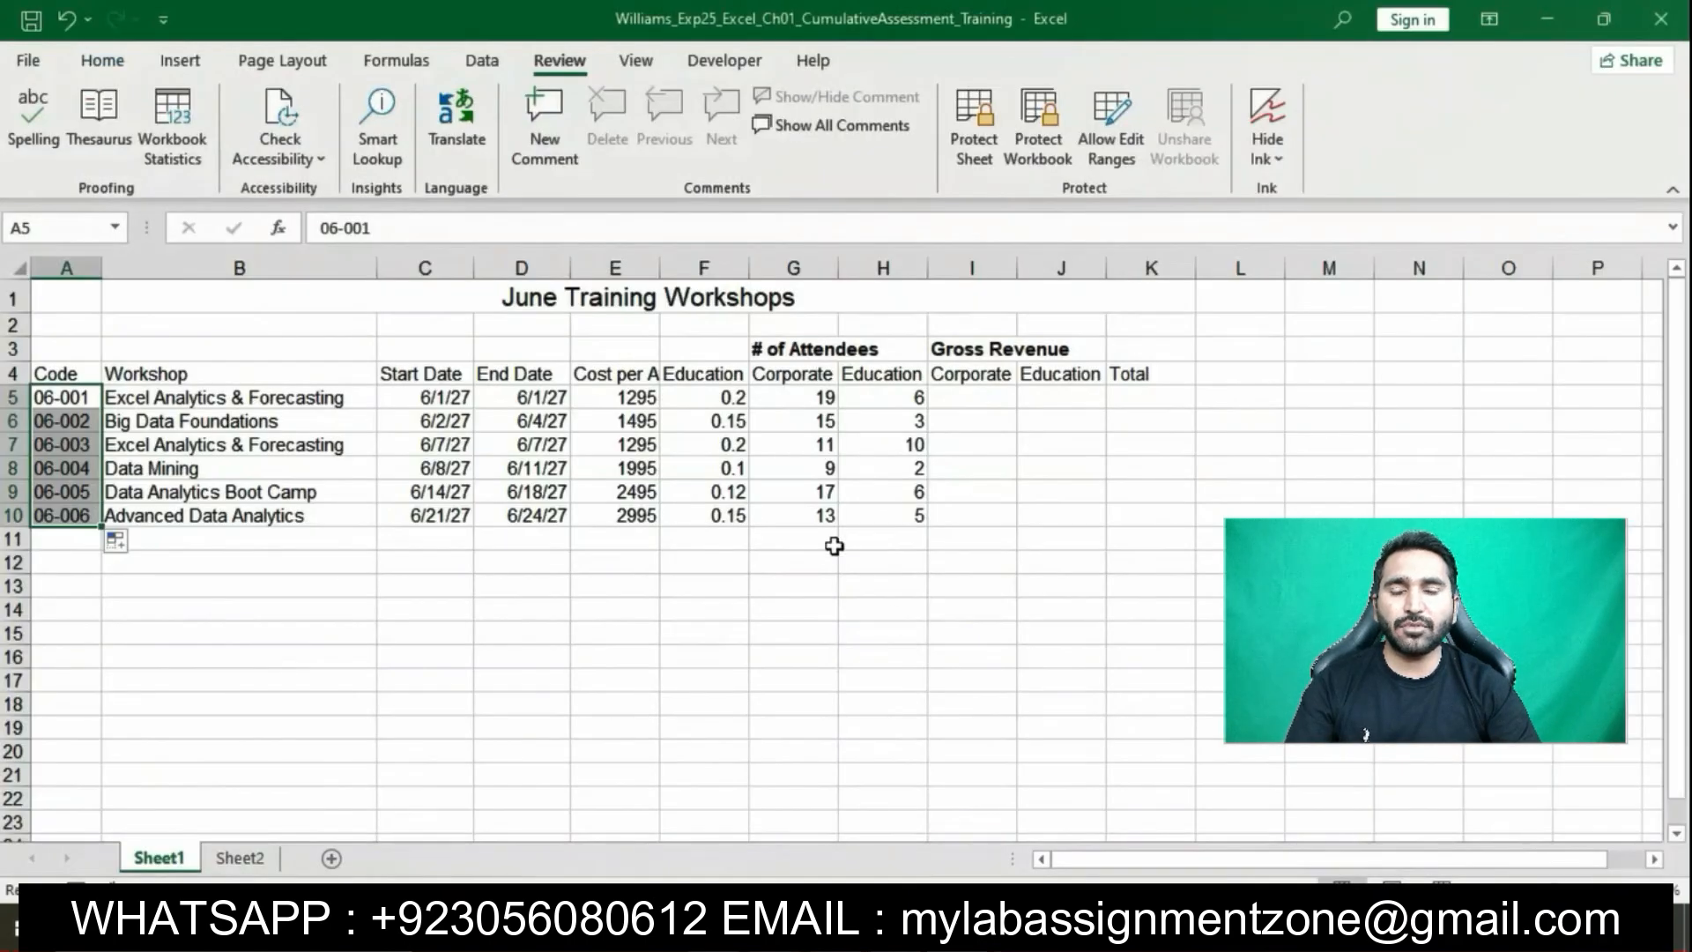
pyautogui.moveTo(438, 398); pyautogui.dragTo(517, 528)
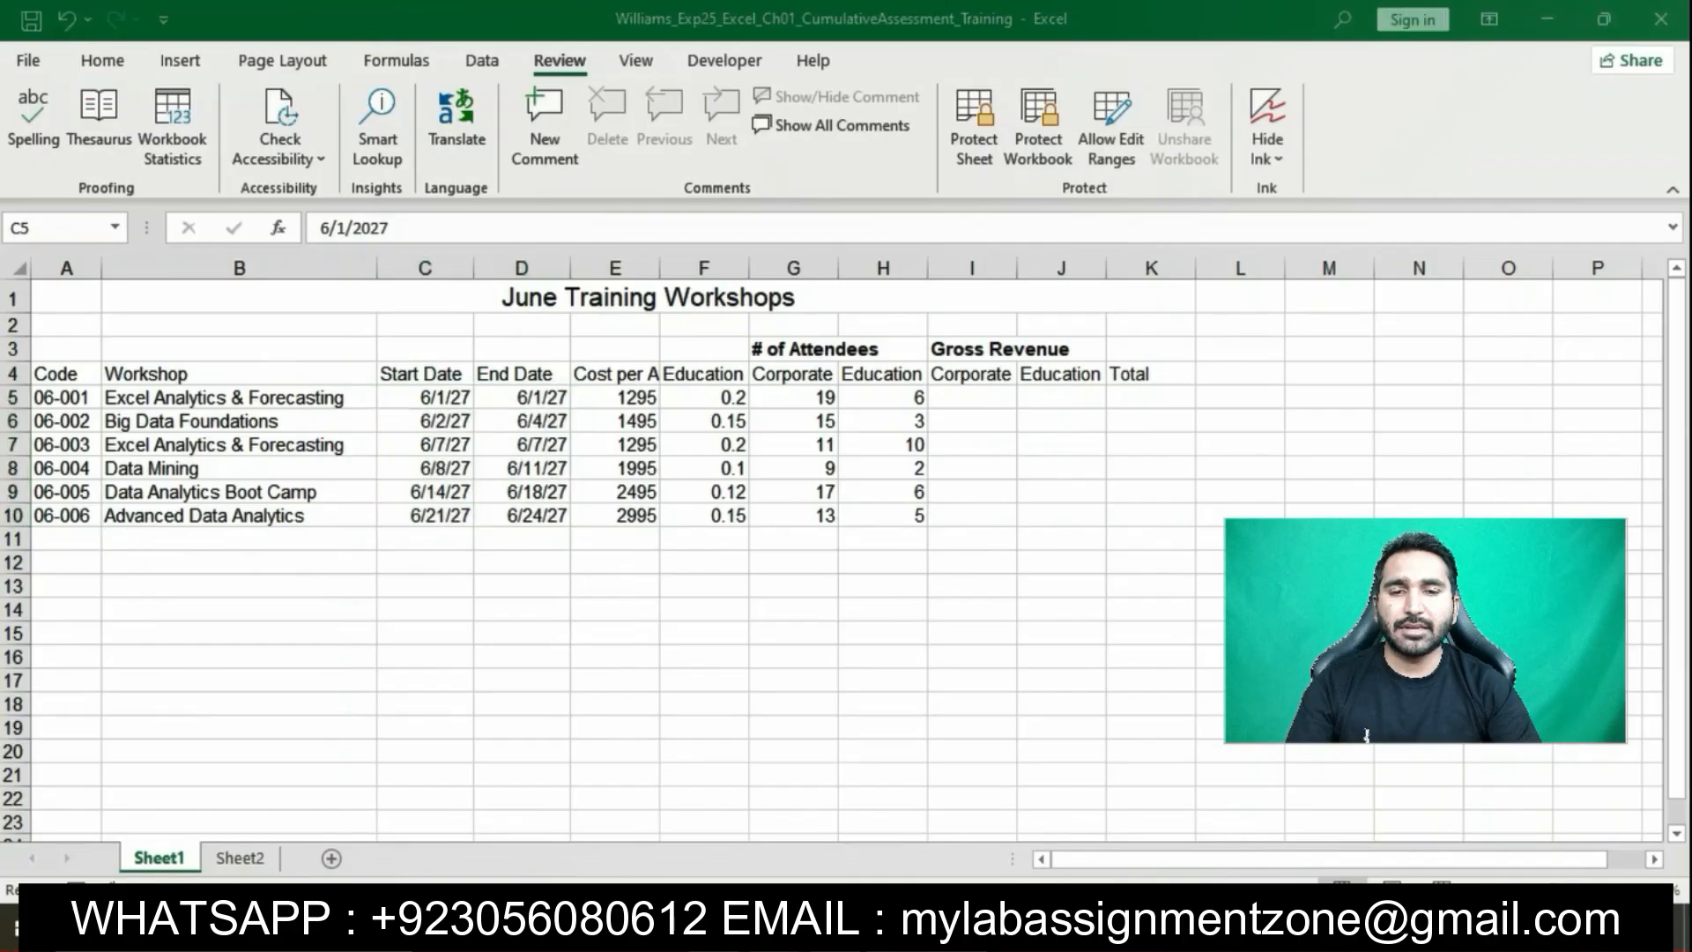
pyautogui.hotkey('alt', 'Tab')
pyautogui.moveTo(886, 493); pyautogui.dragTo(1162, 490)
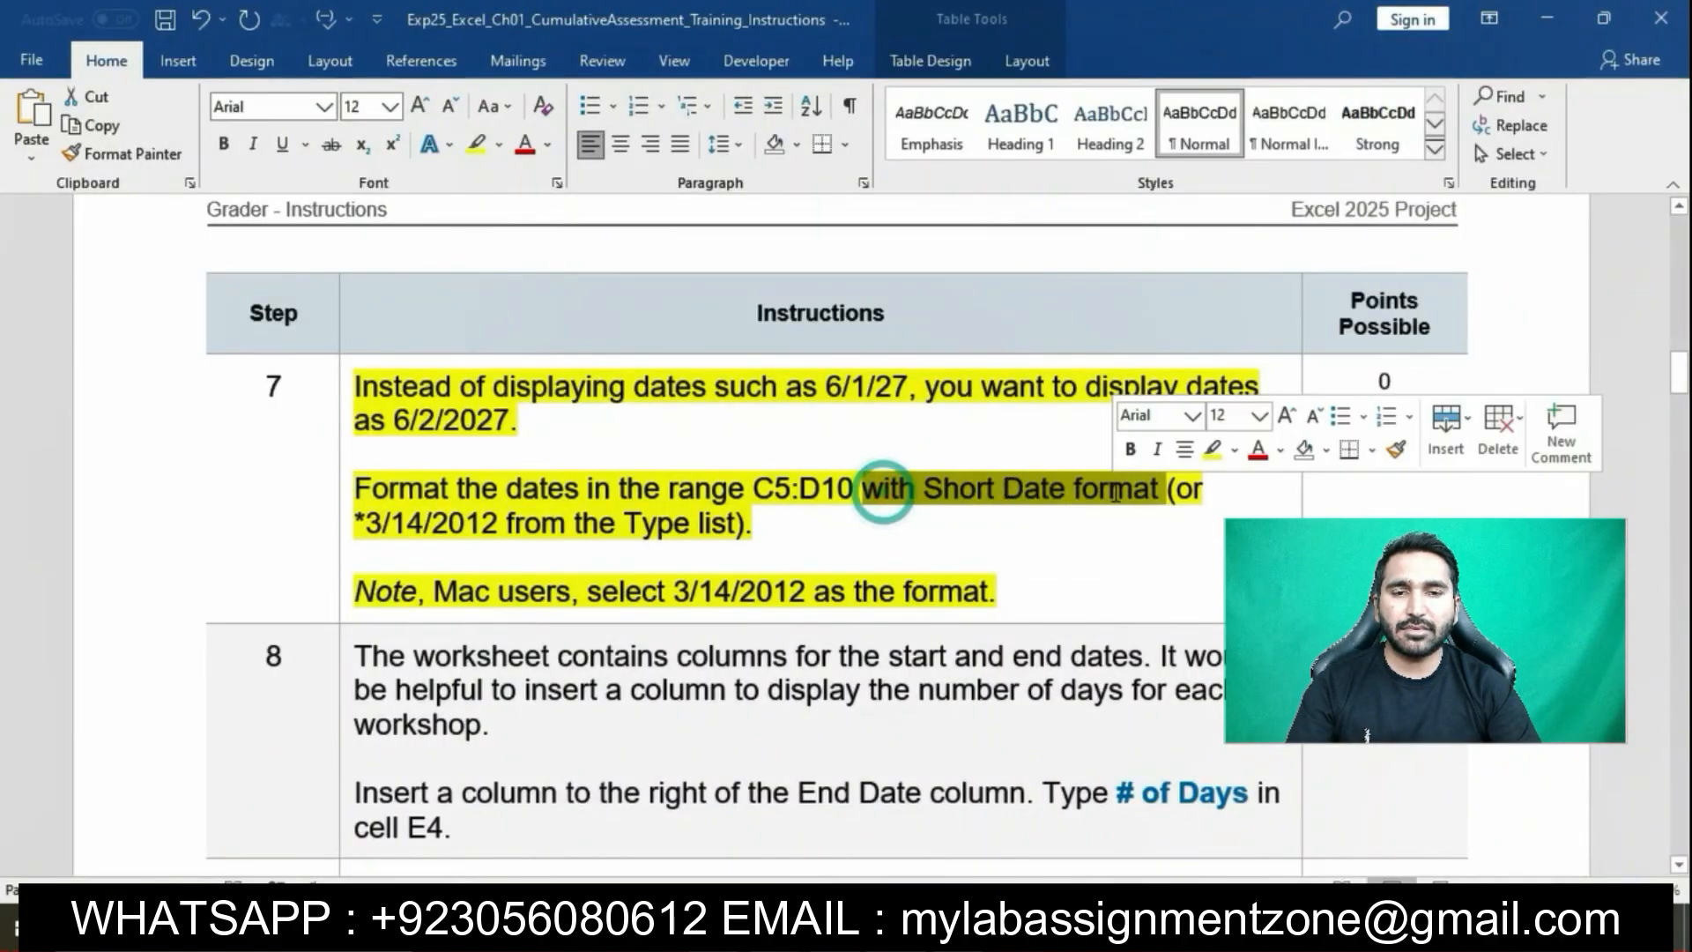
pyautogui.hotkey('alt', 'Tab')
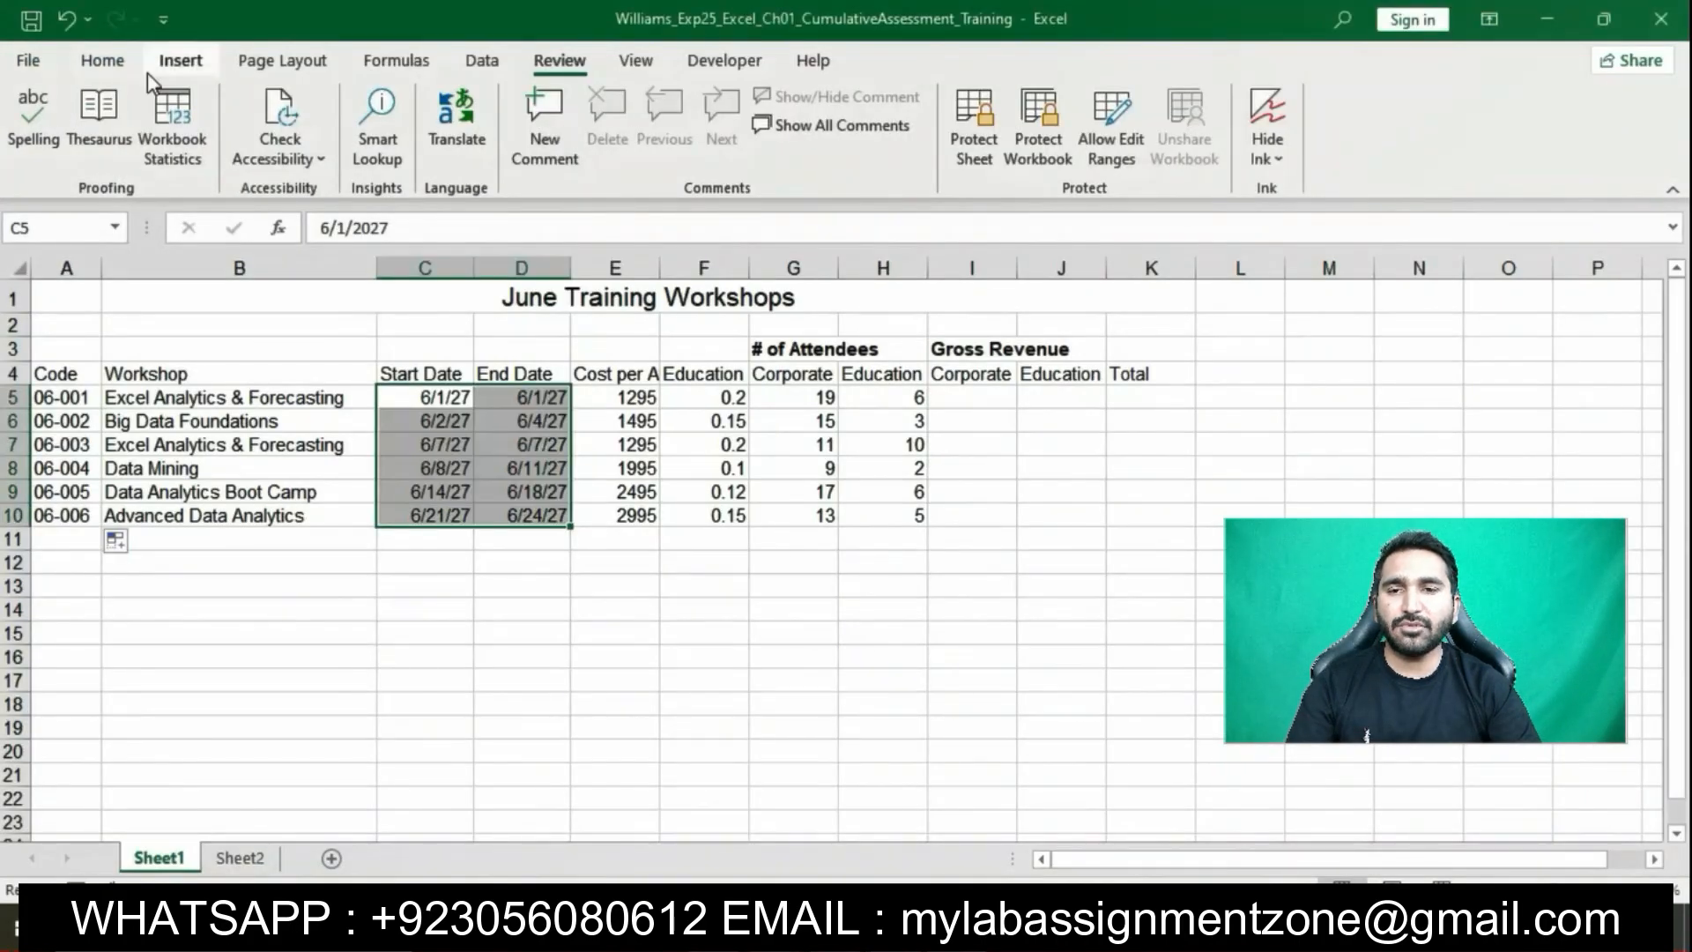
pyautogui.click(104, 64)
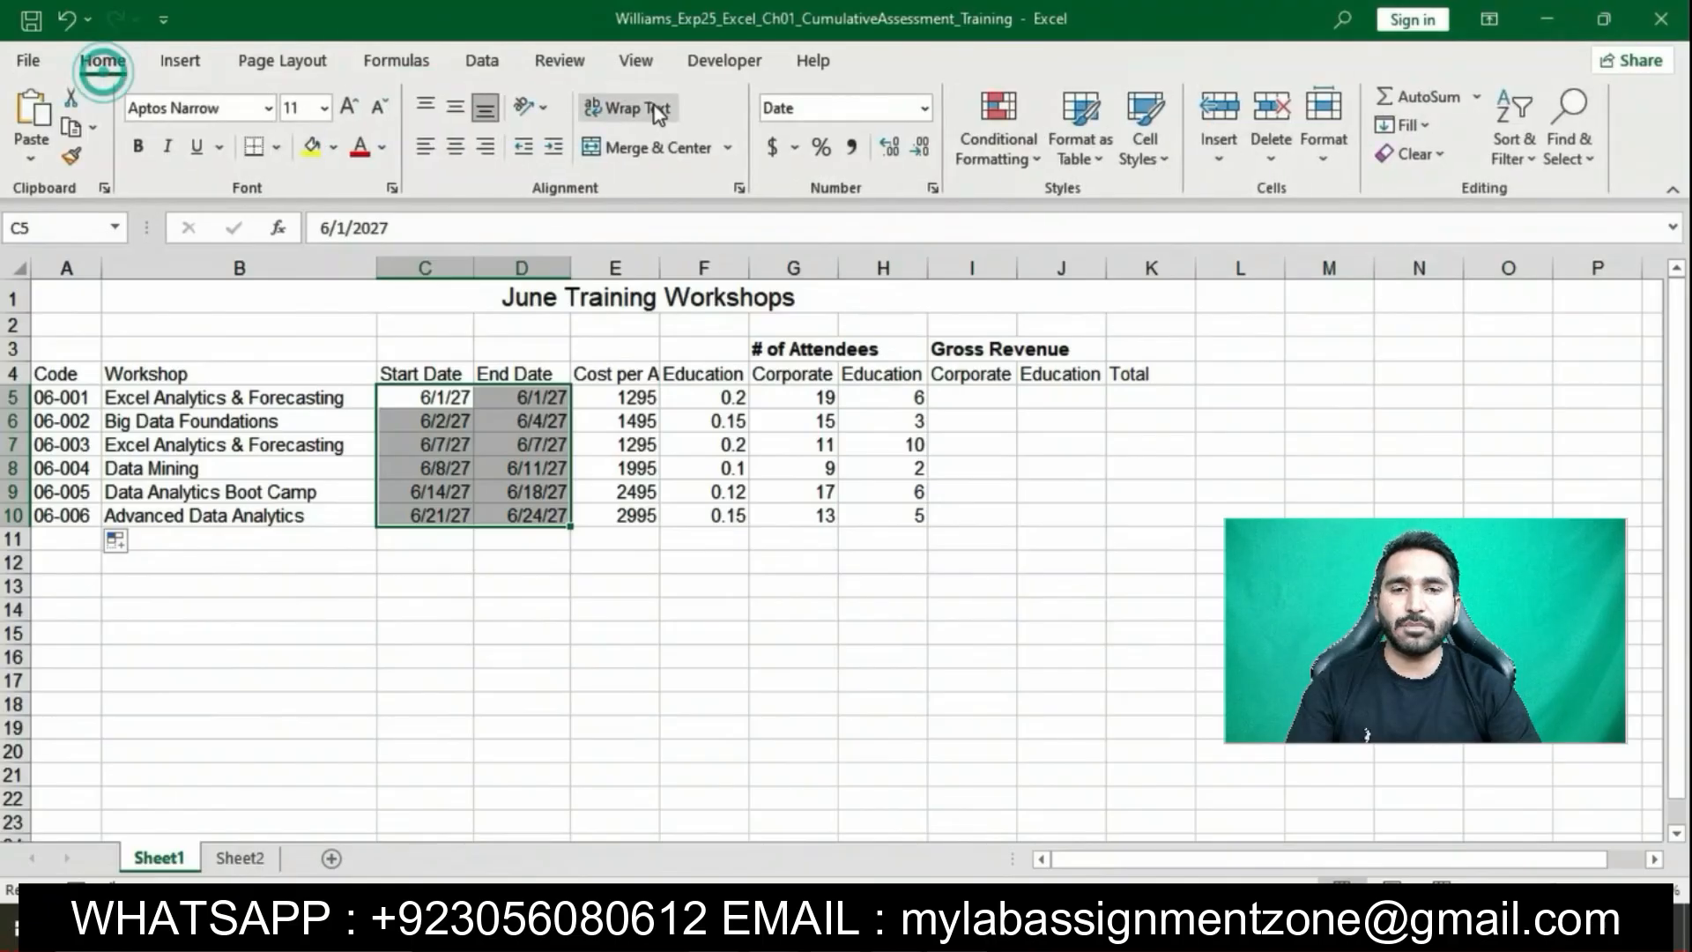
pyautogui.click(924, 108)
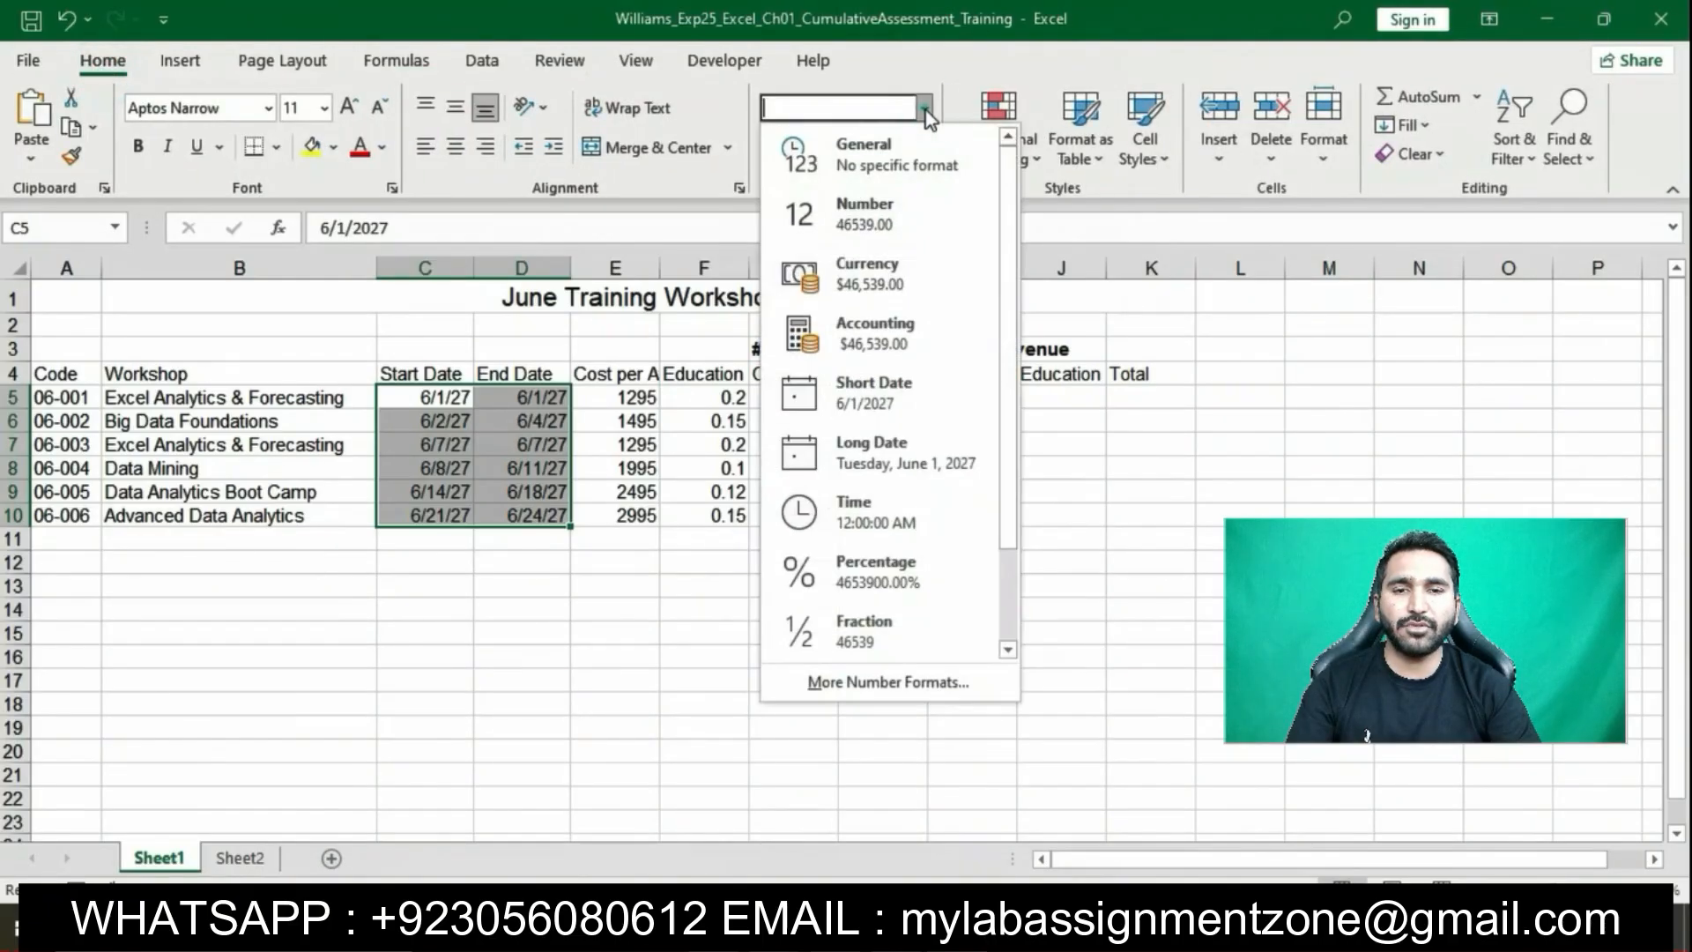
pyautogui.click(885, 394)
pyautogui.click(958, 747)
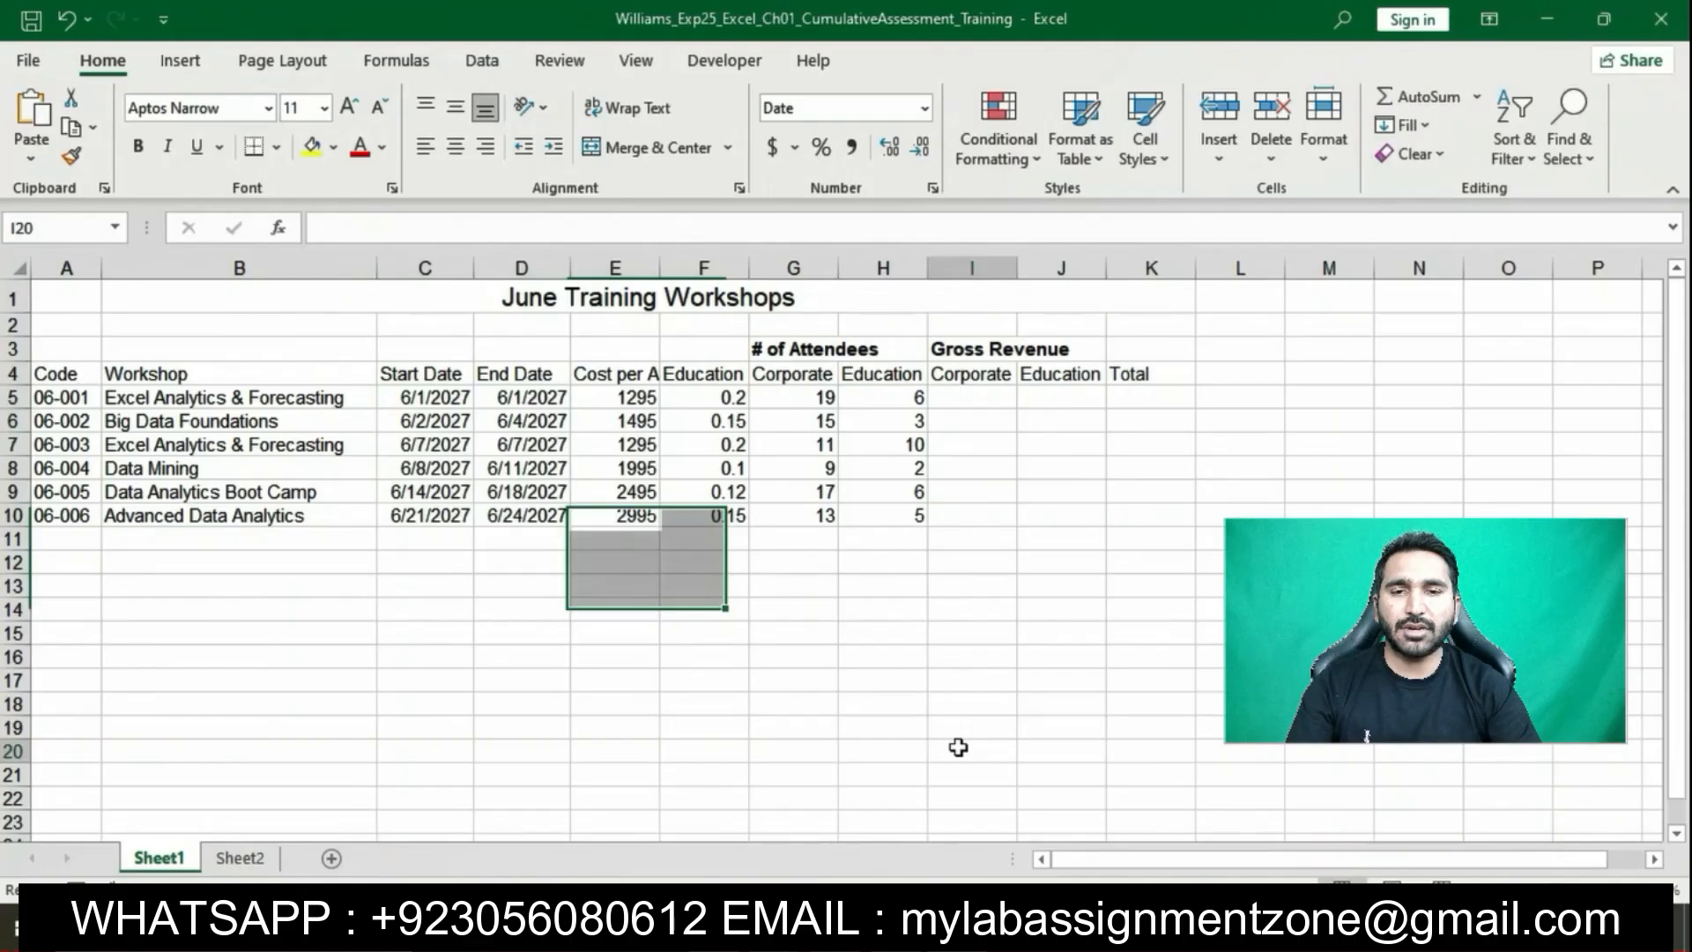
pyautogui.hotkey('alt', 'Tab')
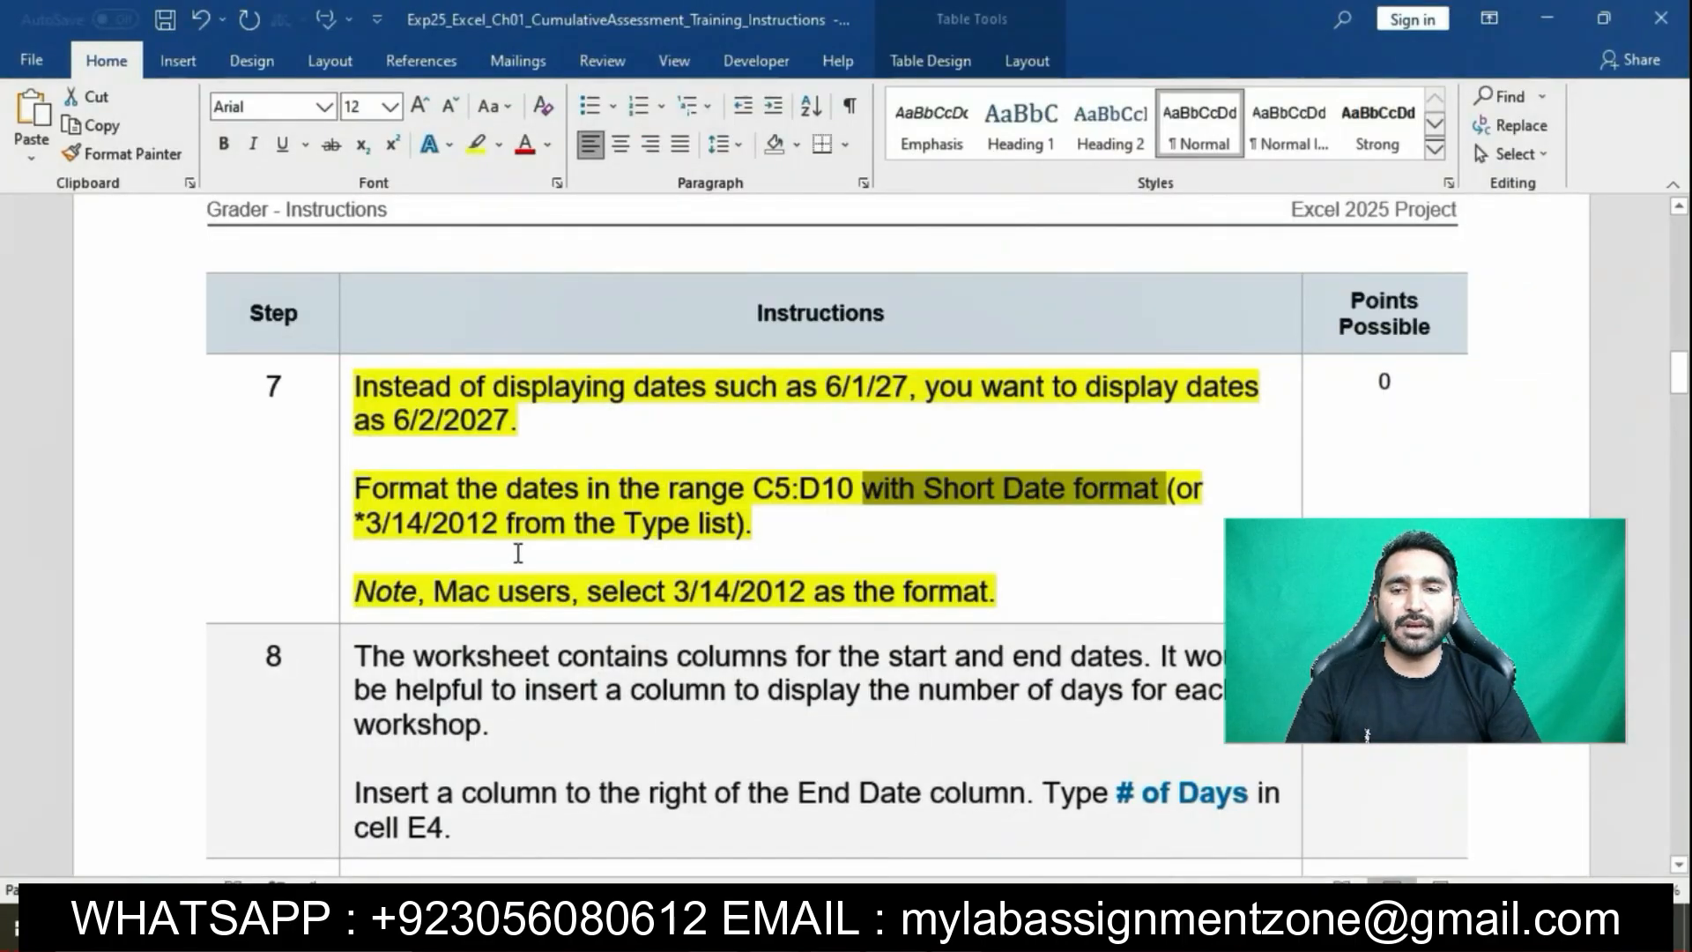
# Highlight step 8 of the Word instructions in yellow
pyautogui.click(696, 562)
pyautogui.scroll(-3, 551, 464)
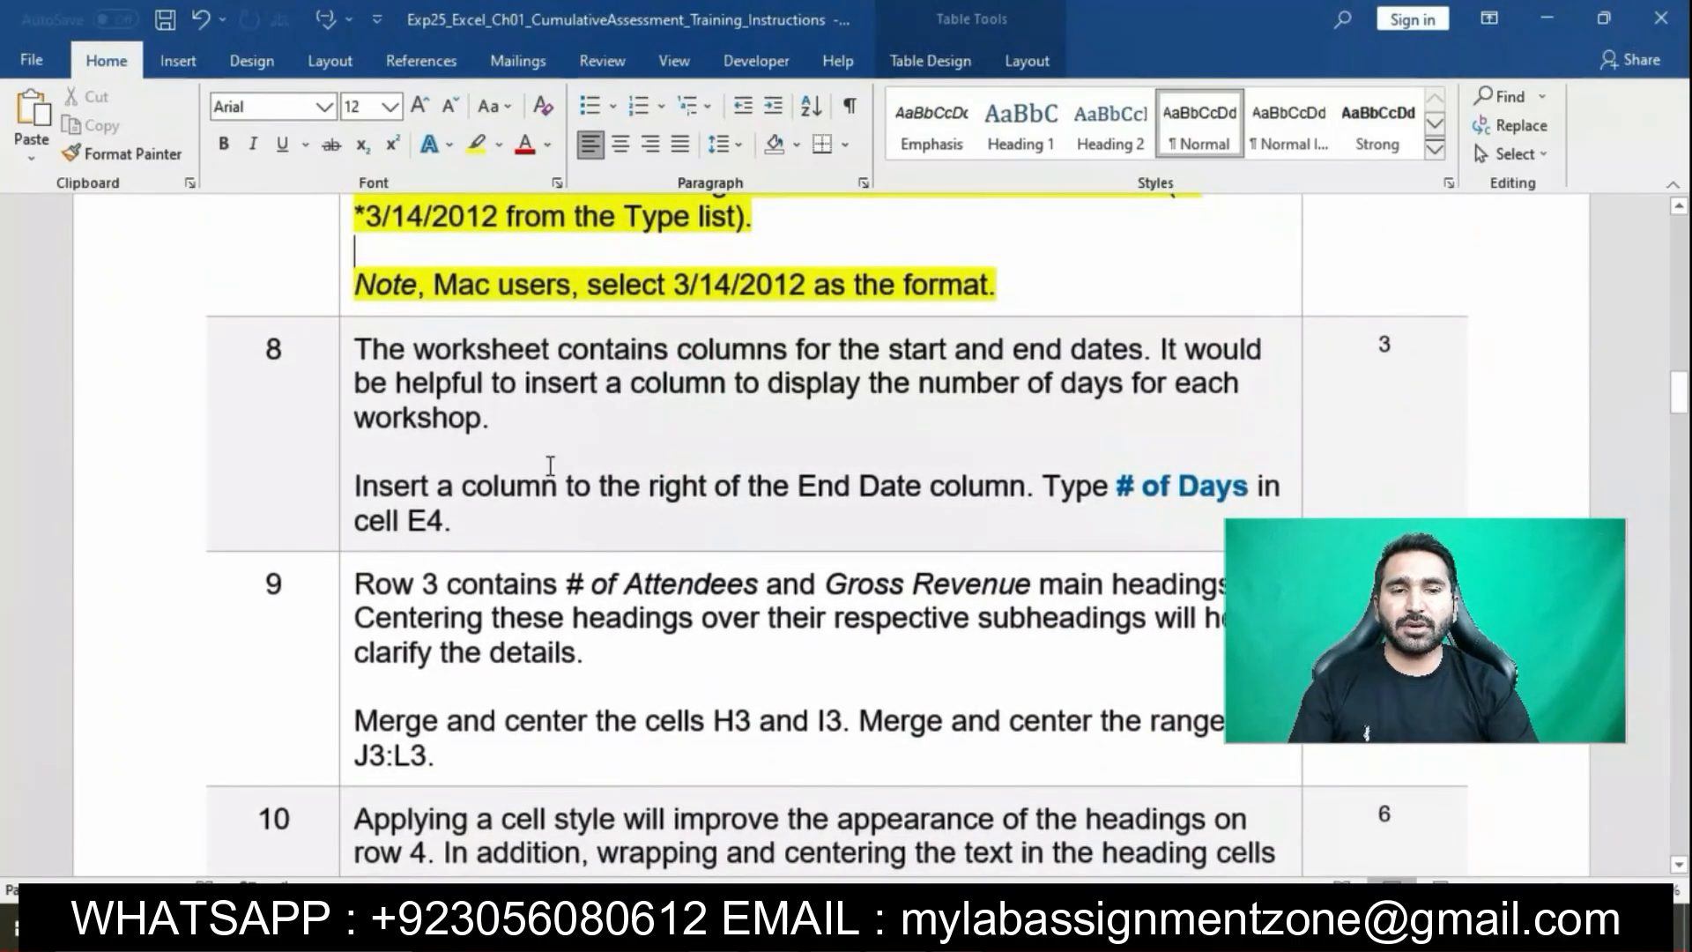
pyautogui.click(346, 361)
pyautogui.click(442, 325)
pyautogui.click(423, 284)
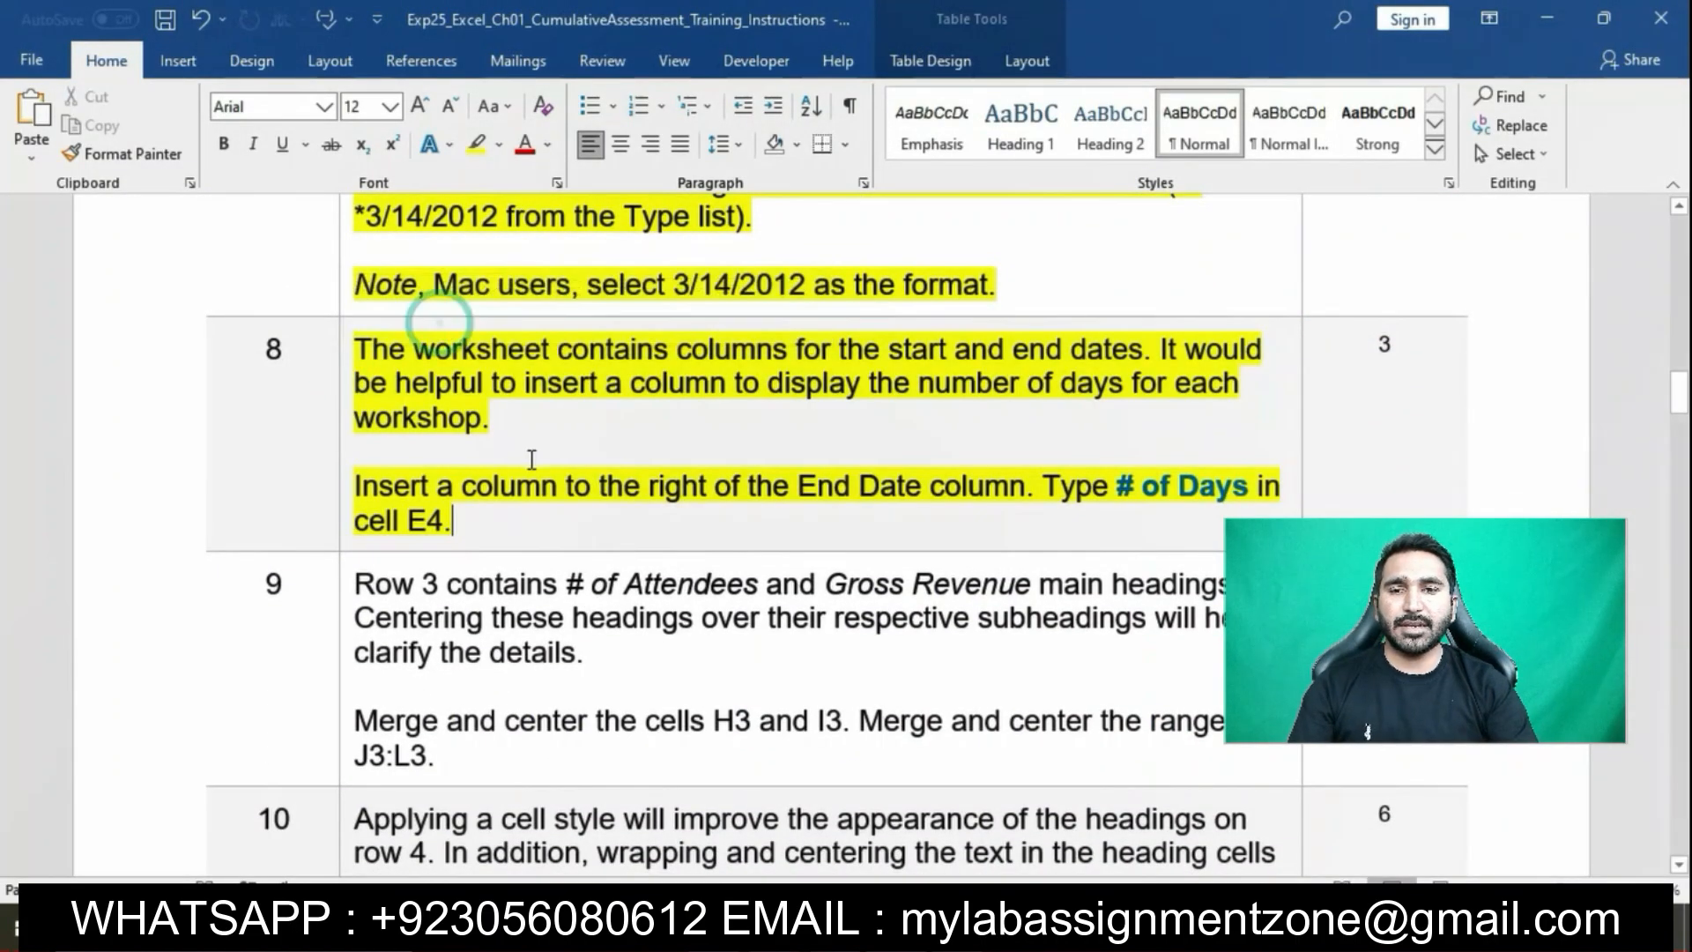
pyautogui.click(527, 455)
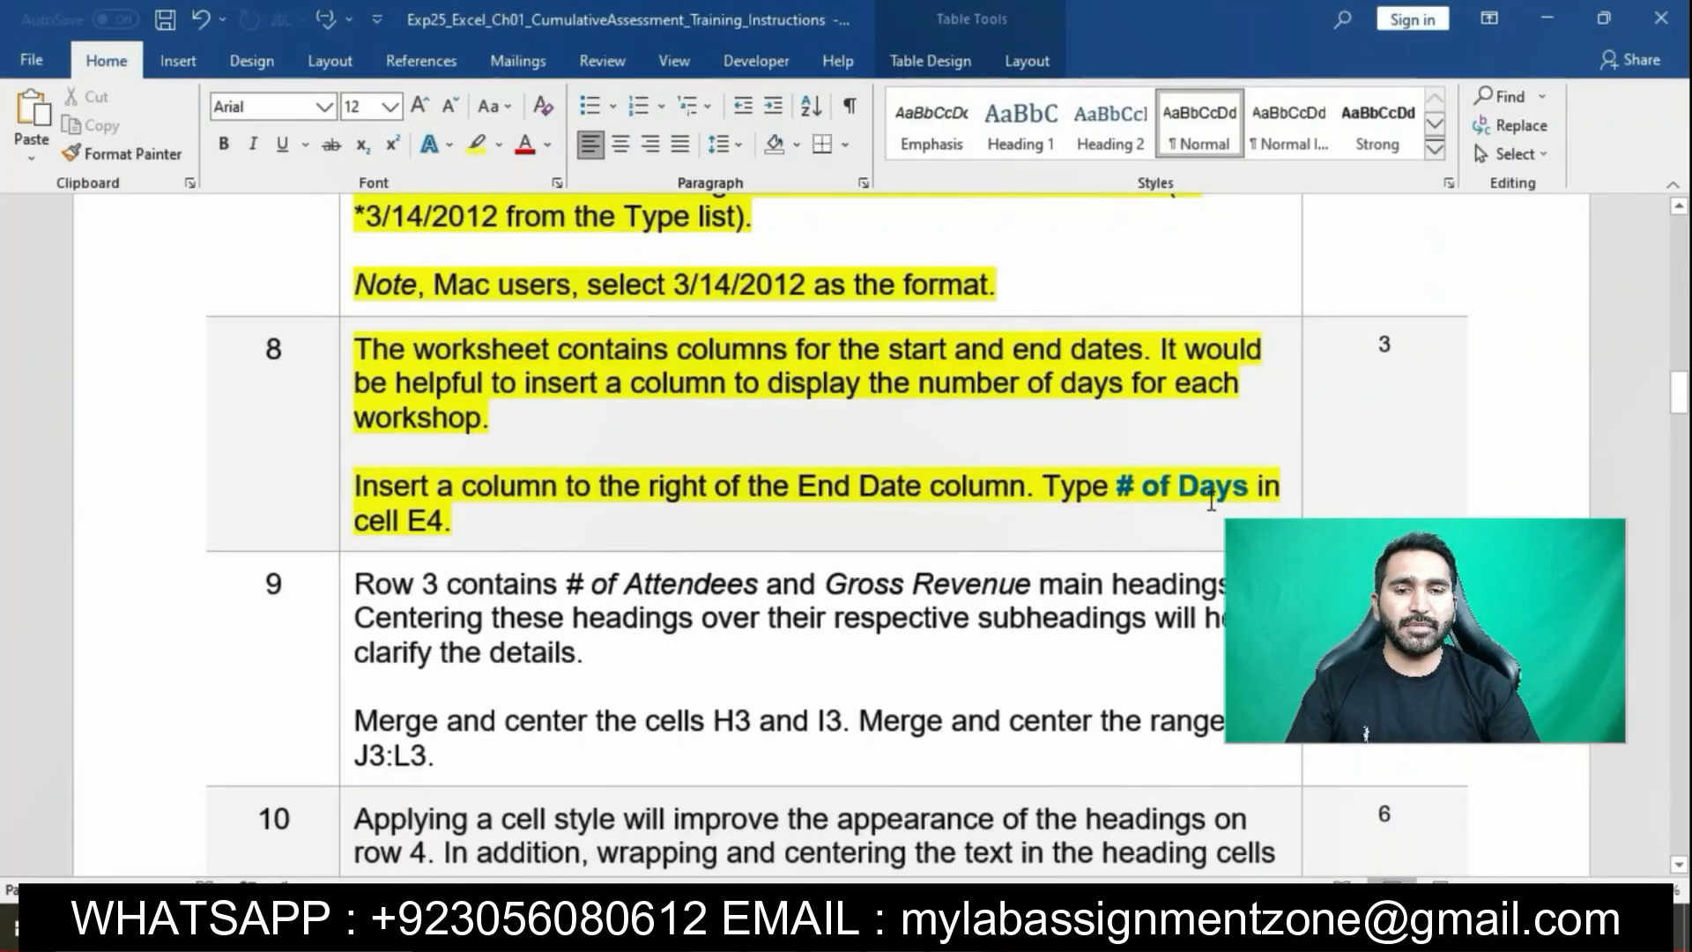
# Select step 8's sentence about inserting a column, then return to Excel
pyautogui.click(351, 489)
pyautogui.click(374, 490)
pyautogui.moveTo(365, 485); pyautogui.dragTo(1013, 483)
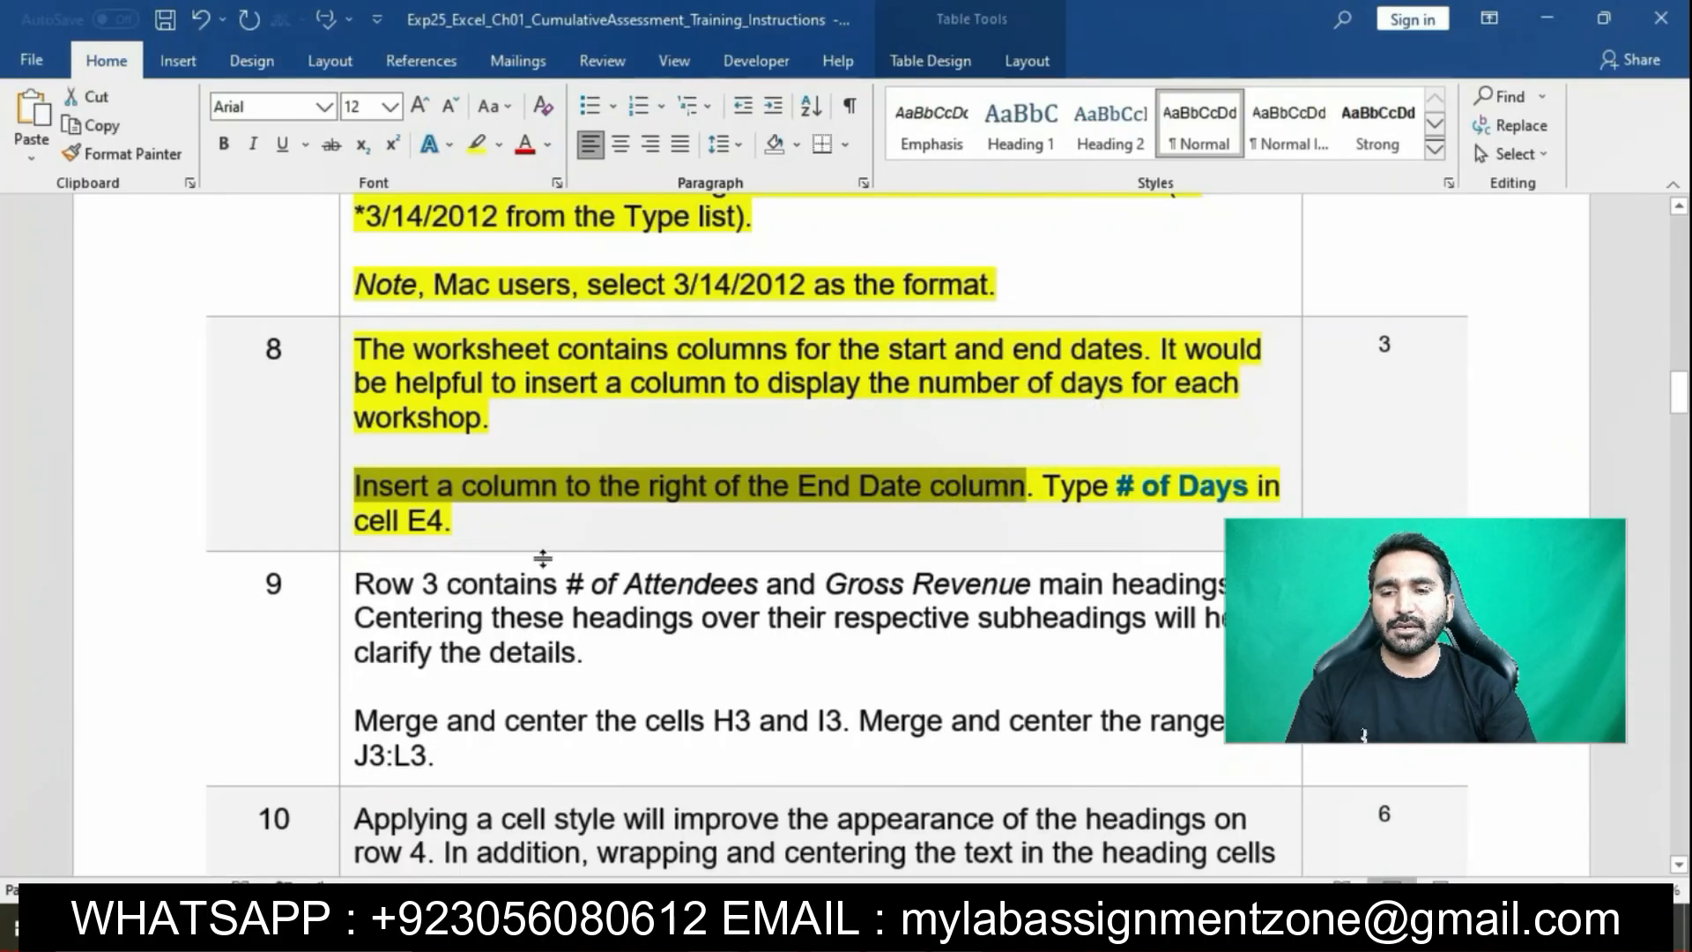
pyautogui.hotkey('alt', 'Tab')
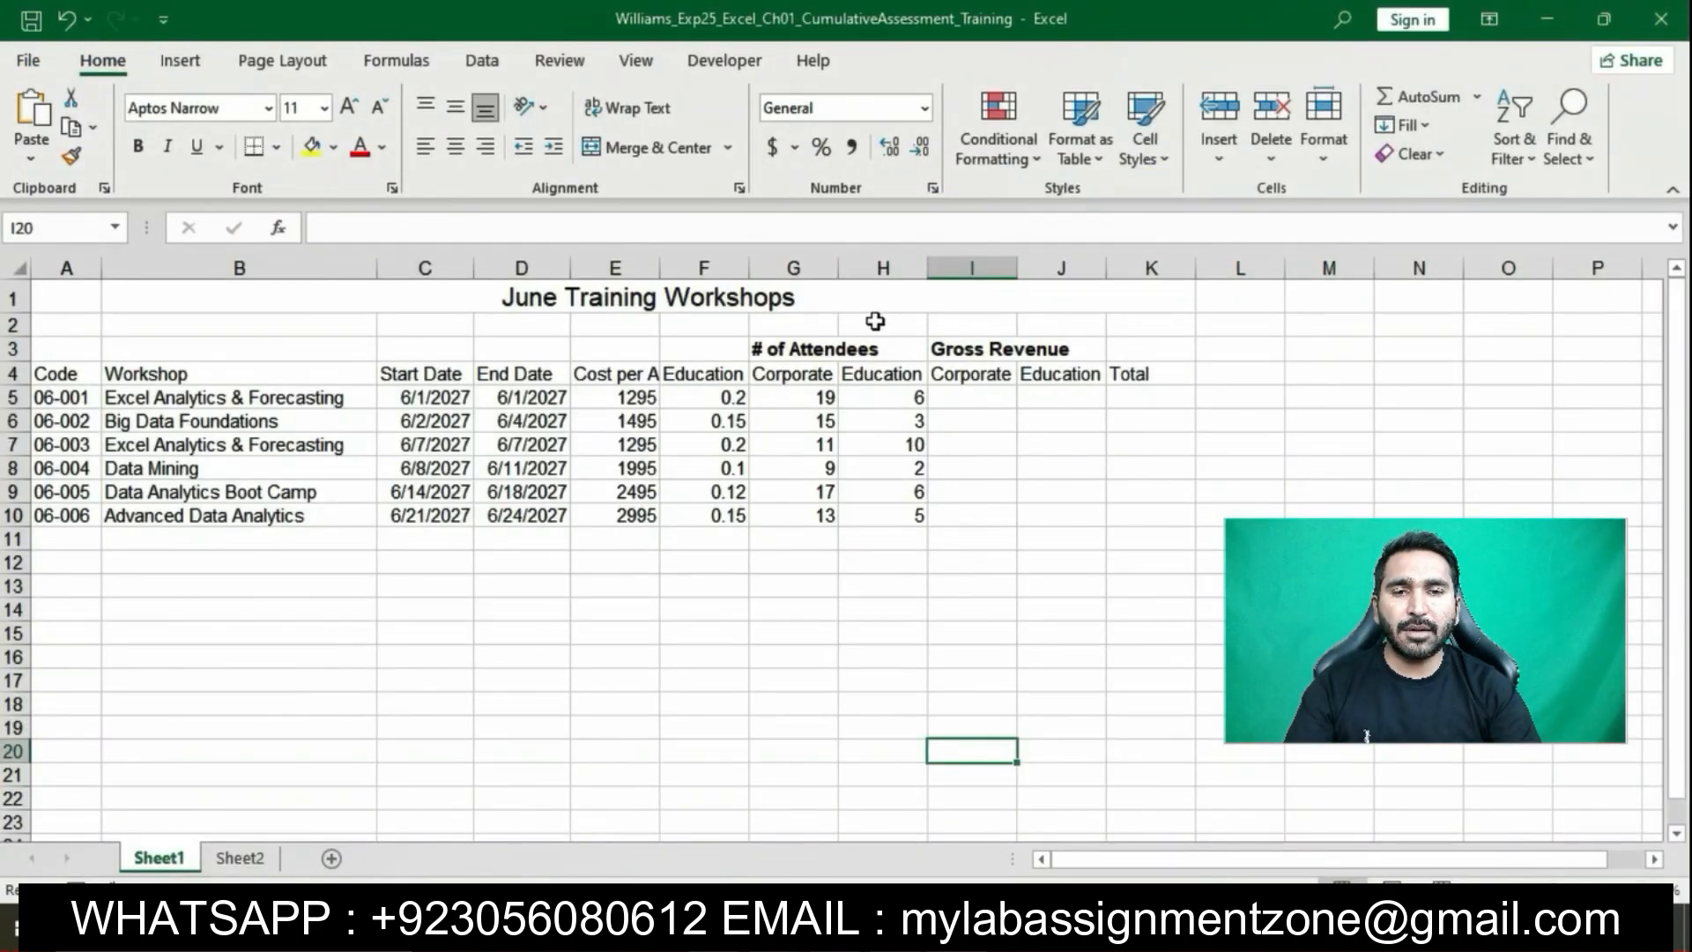
# Insert an empty column at column E, after End Date
pyautogui.click(597, 266)
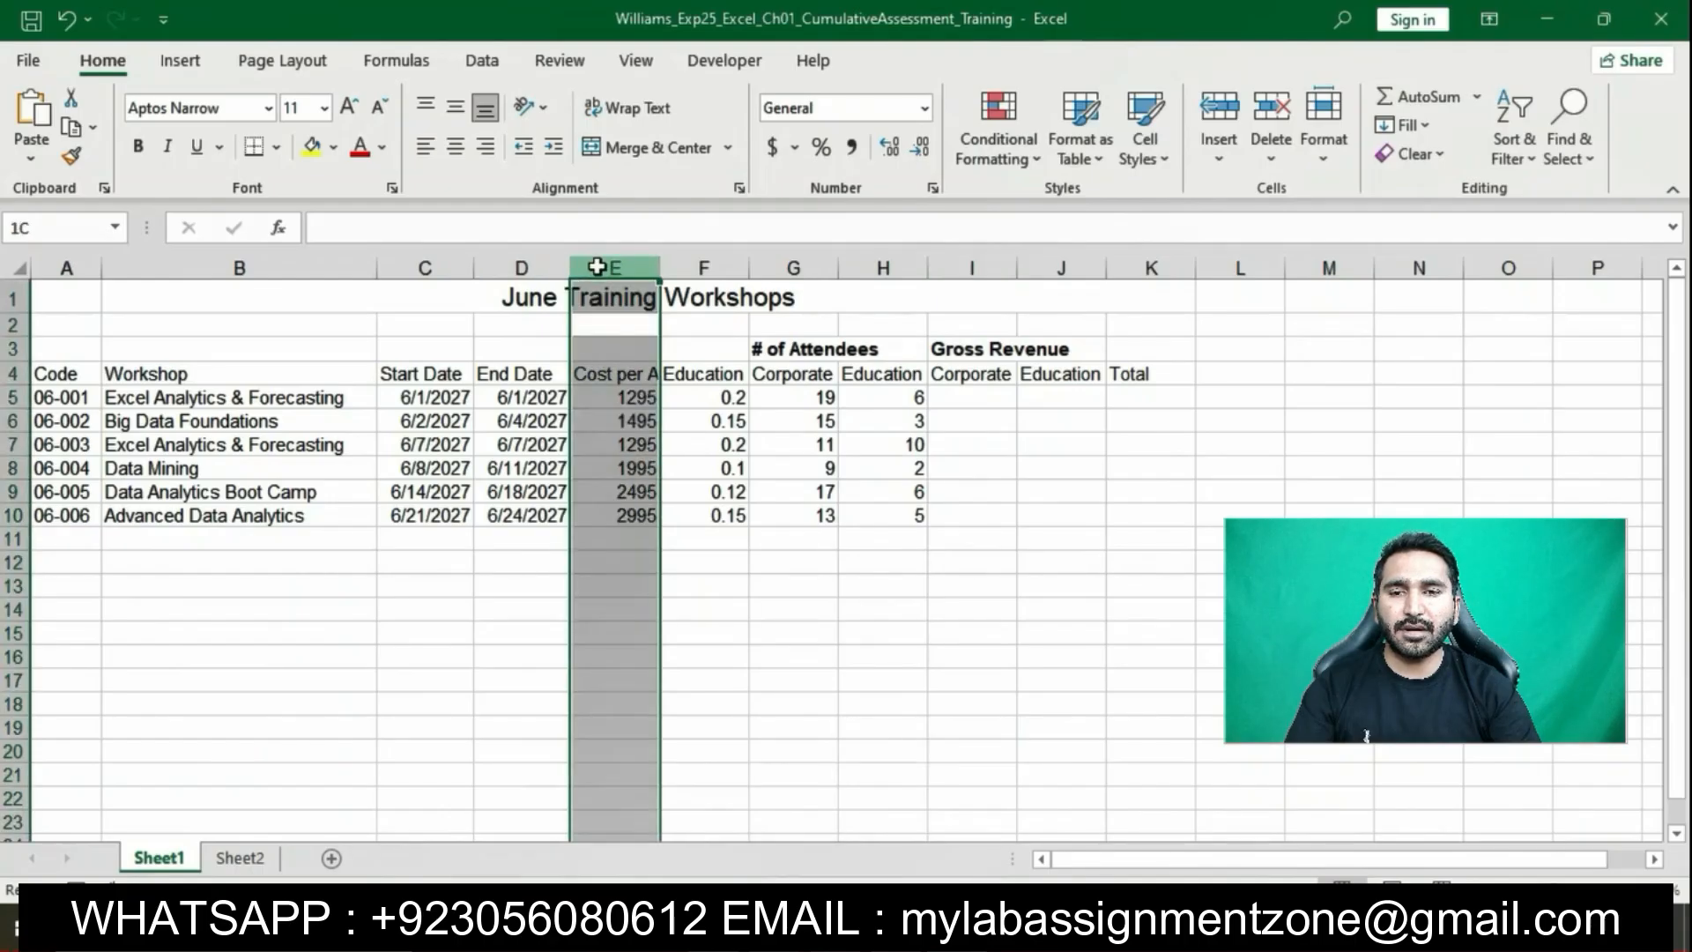
pyautogui.rightClick(597, 266)
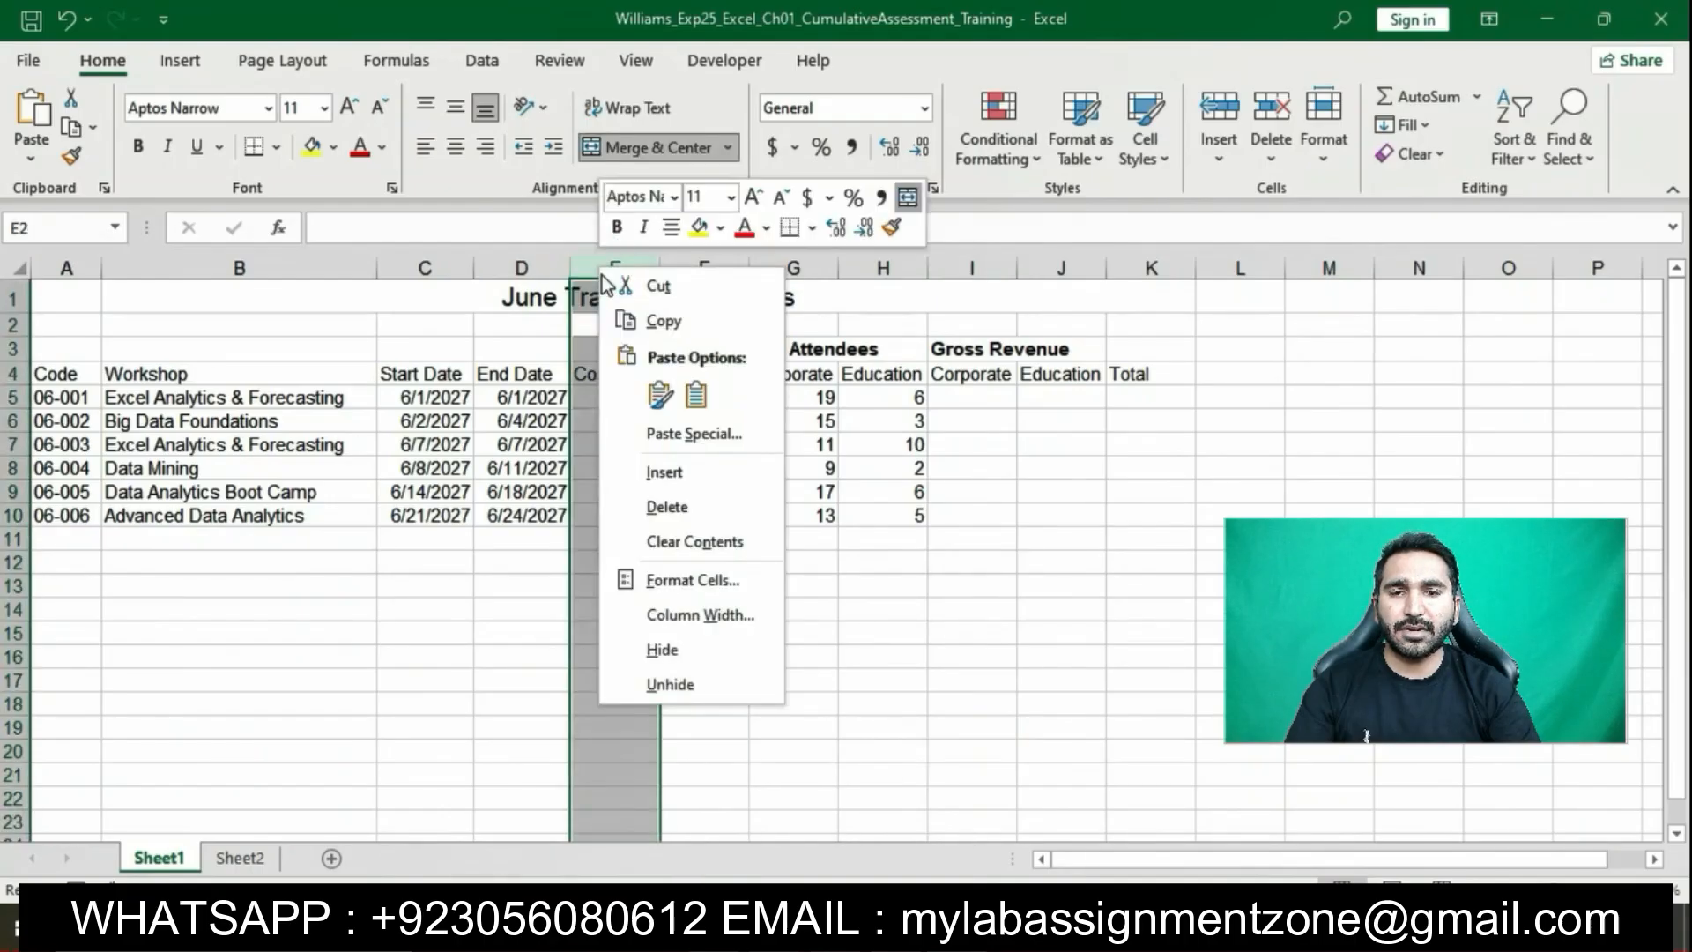
pyautogui.click(667, 474)
# Enter the heading '# of Days' in cell E4
pyautogui.click(612, 375)
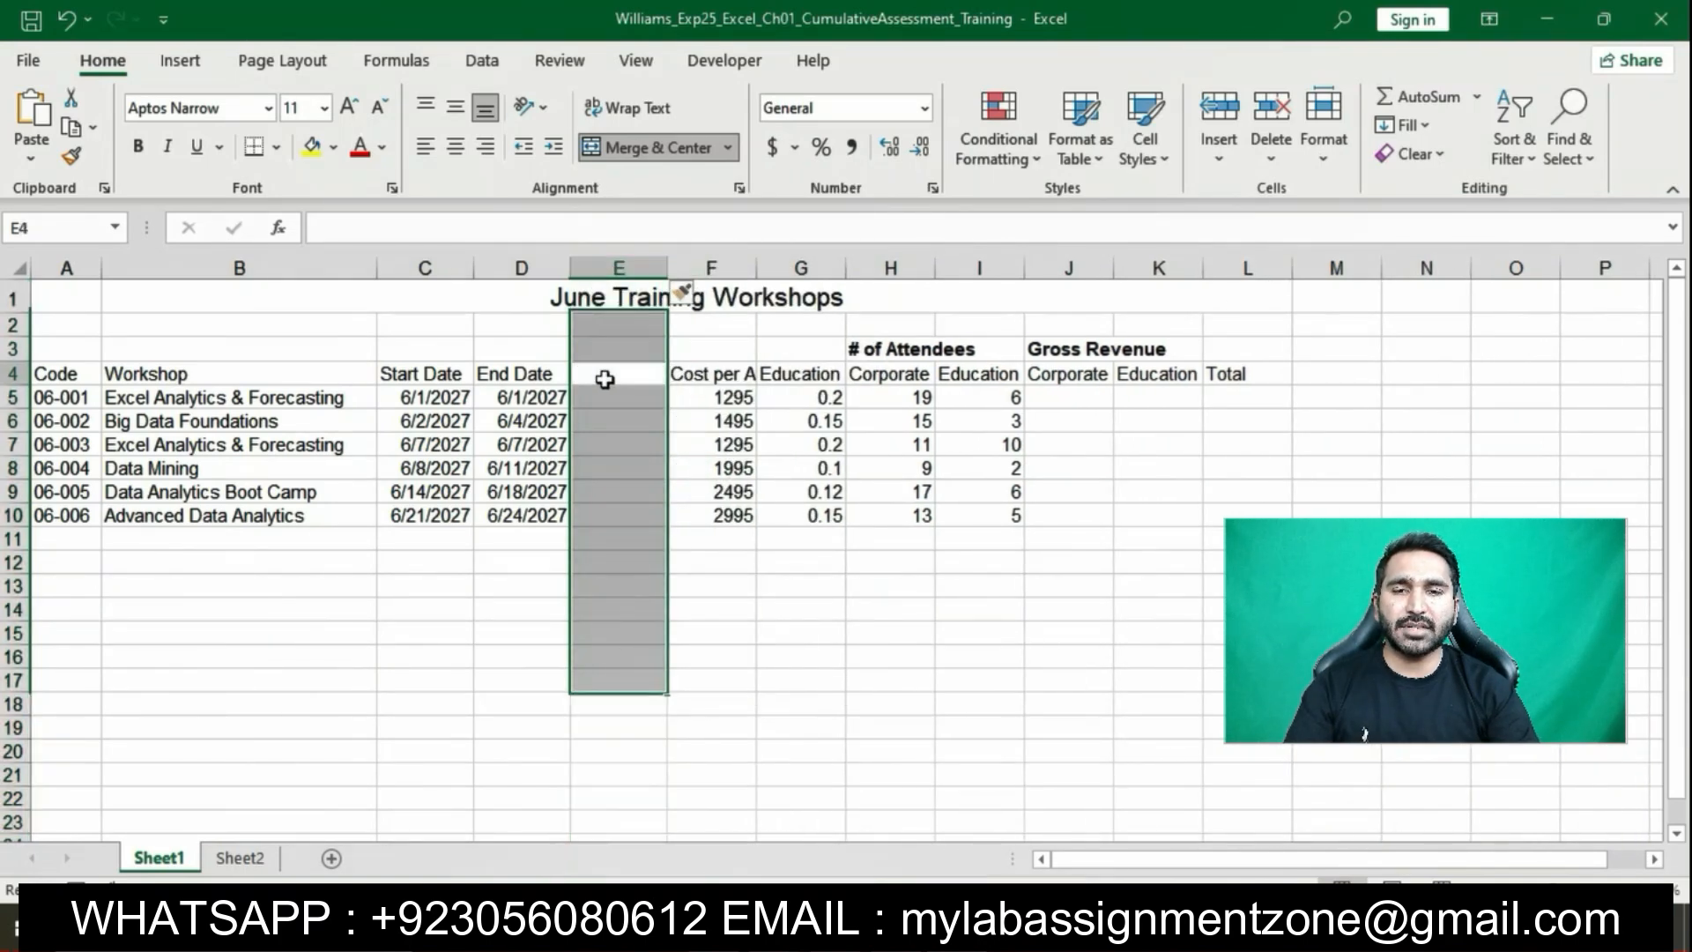
pyautogui.hotkey('alt', 'Tab')
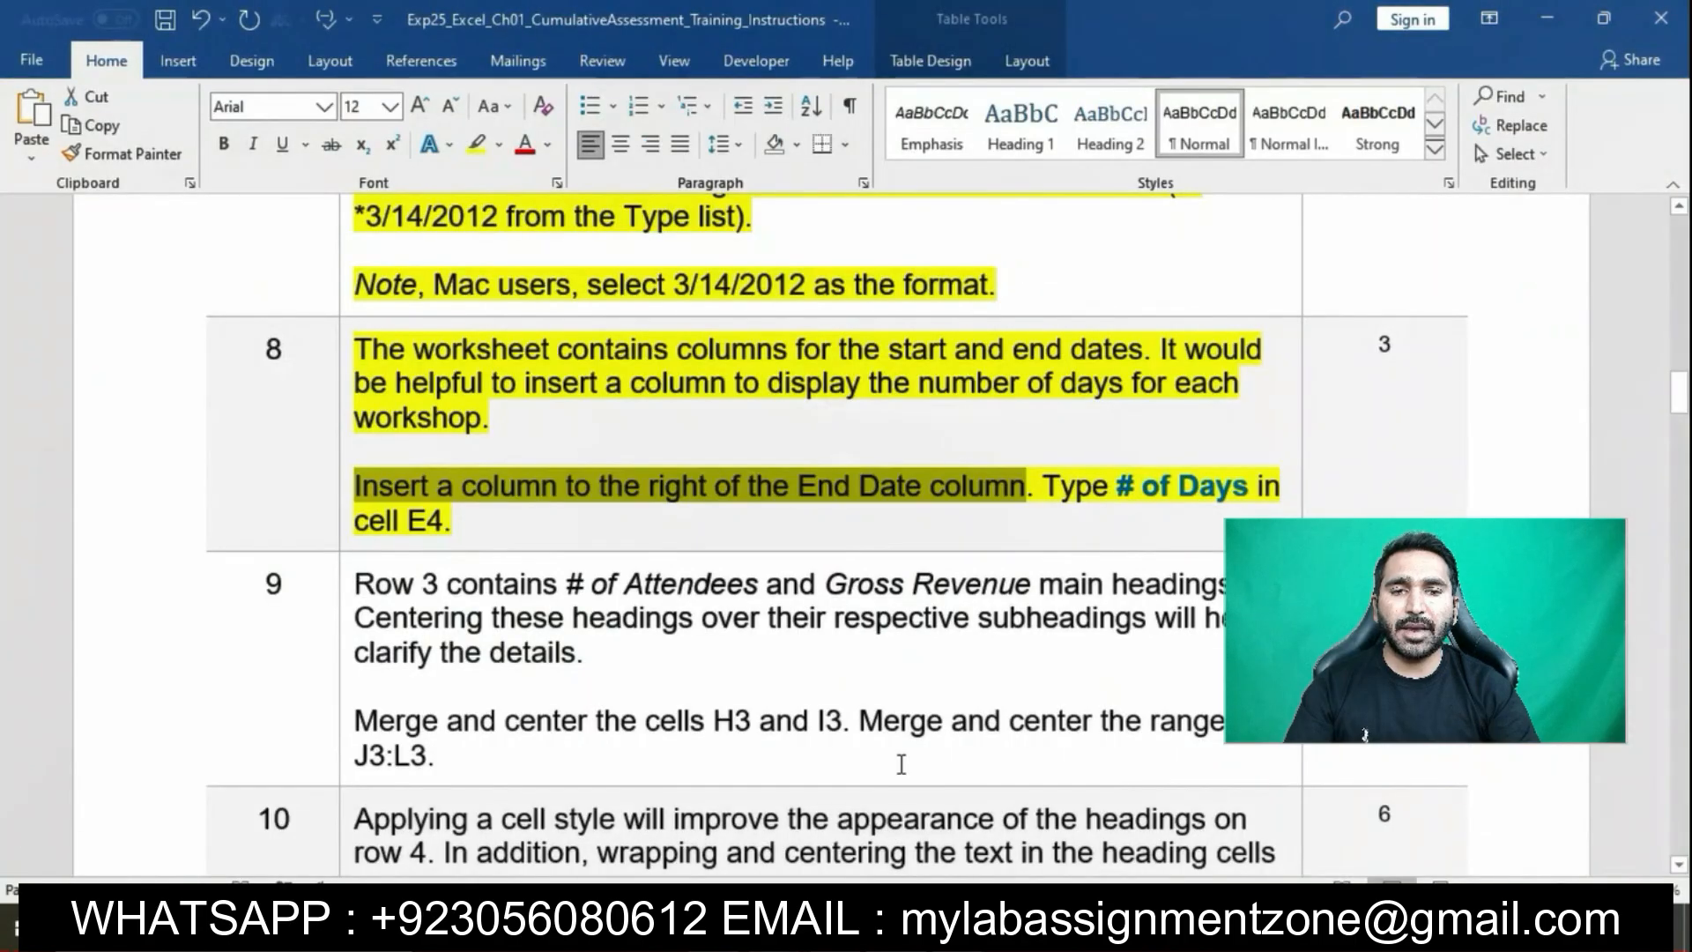
pyautogui.moveTo(1044, 488); pyautogui.dragTo(1256, 487)
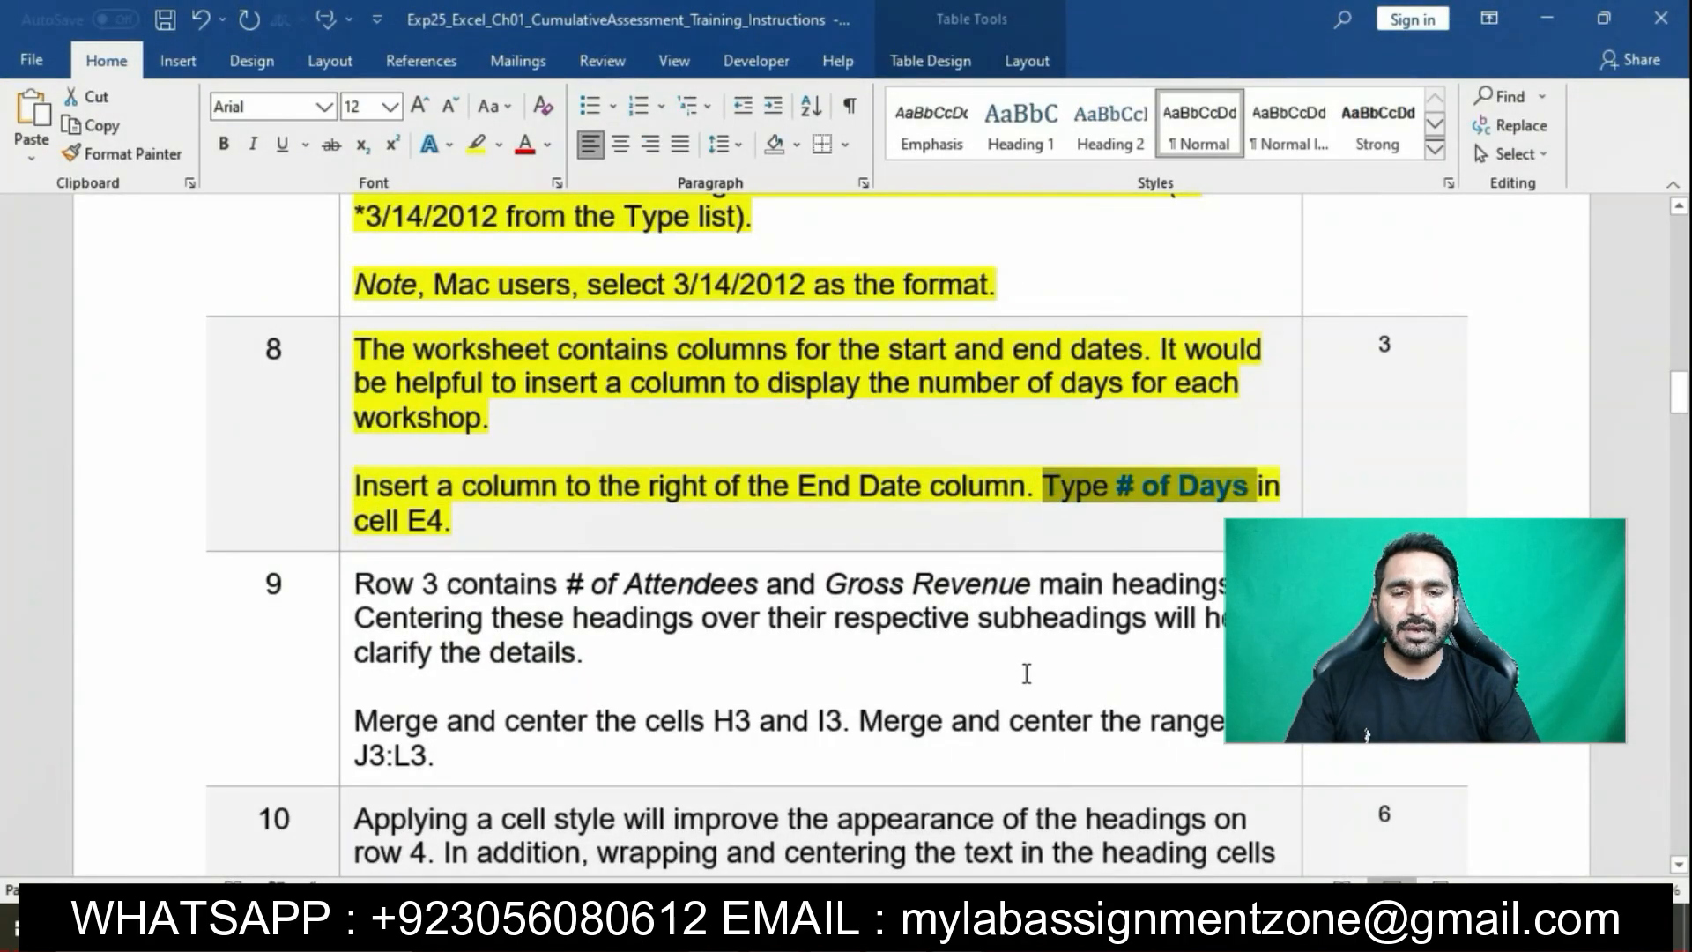
pyautogui.moveTo(956, 934)
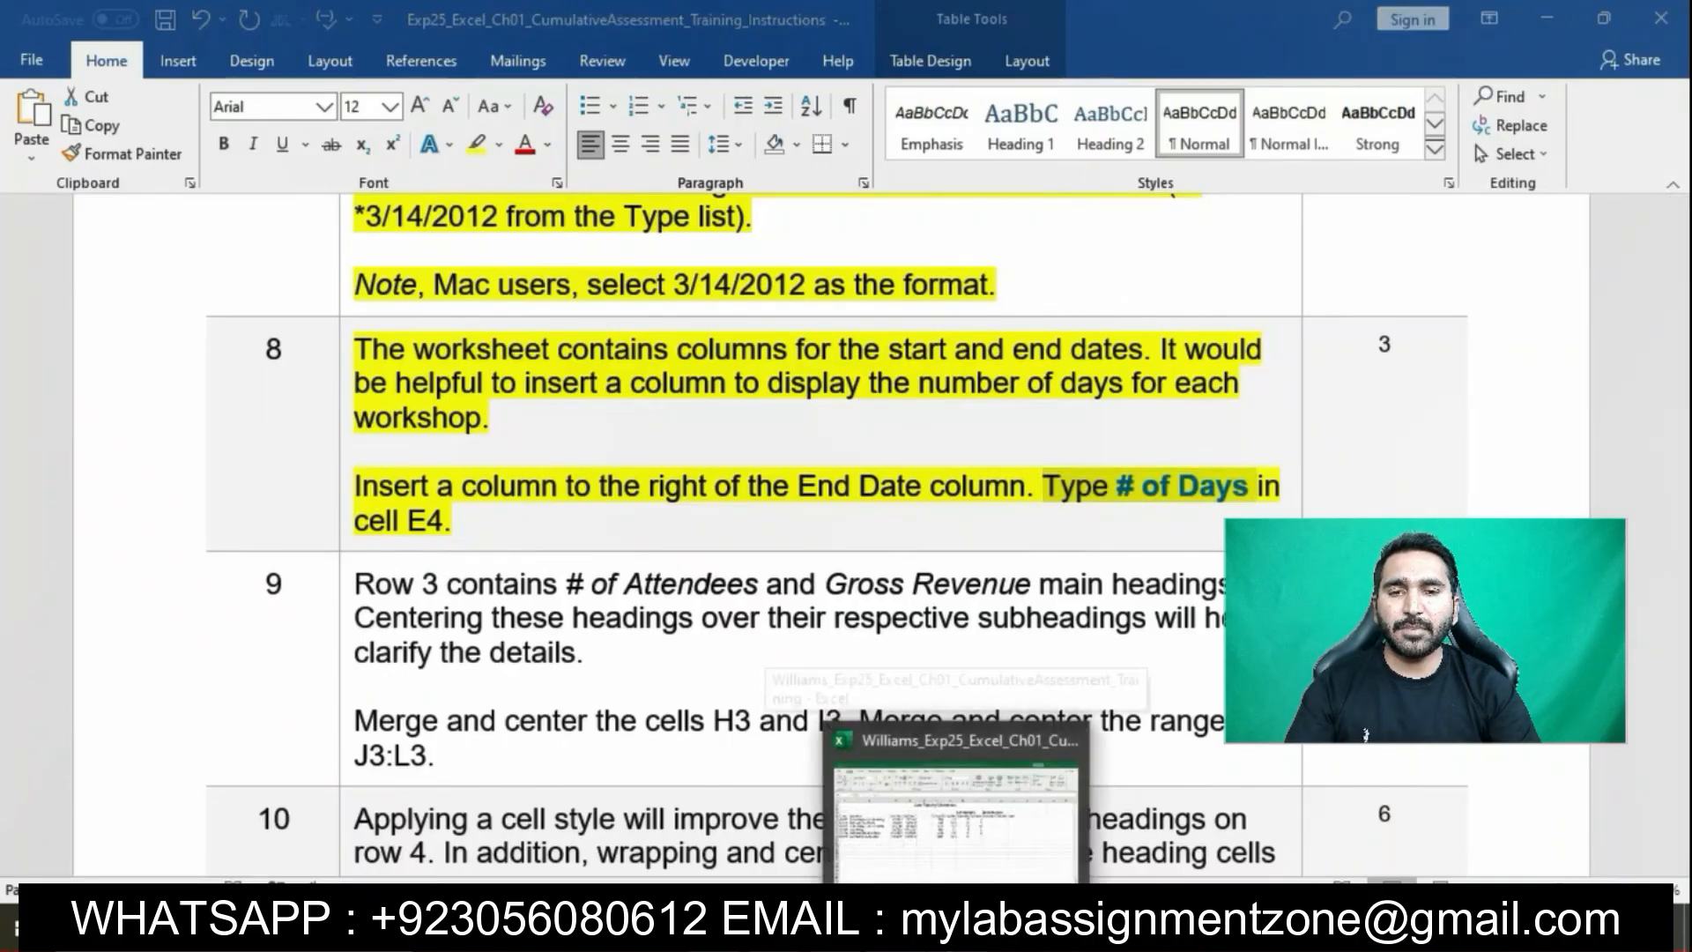
pyautogui.click(957, 819)
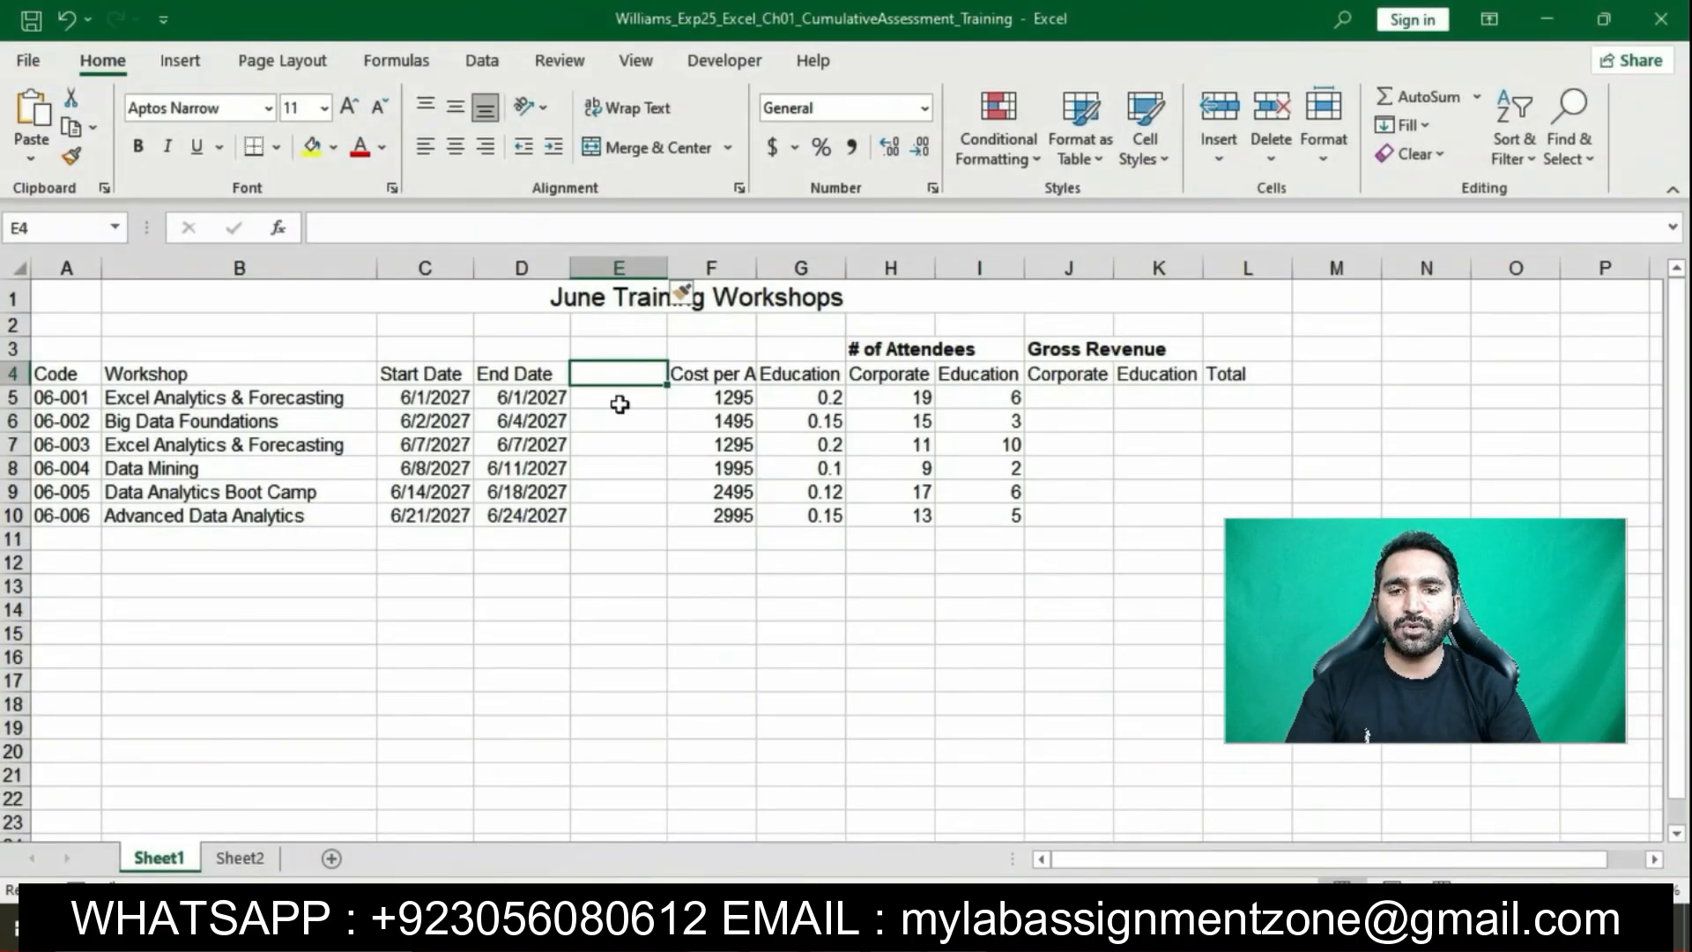
pyautogui.write('# of')
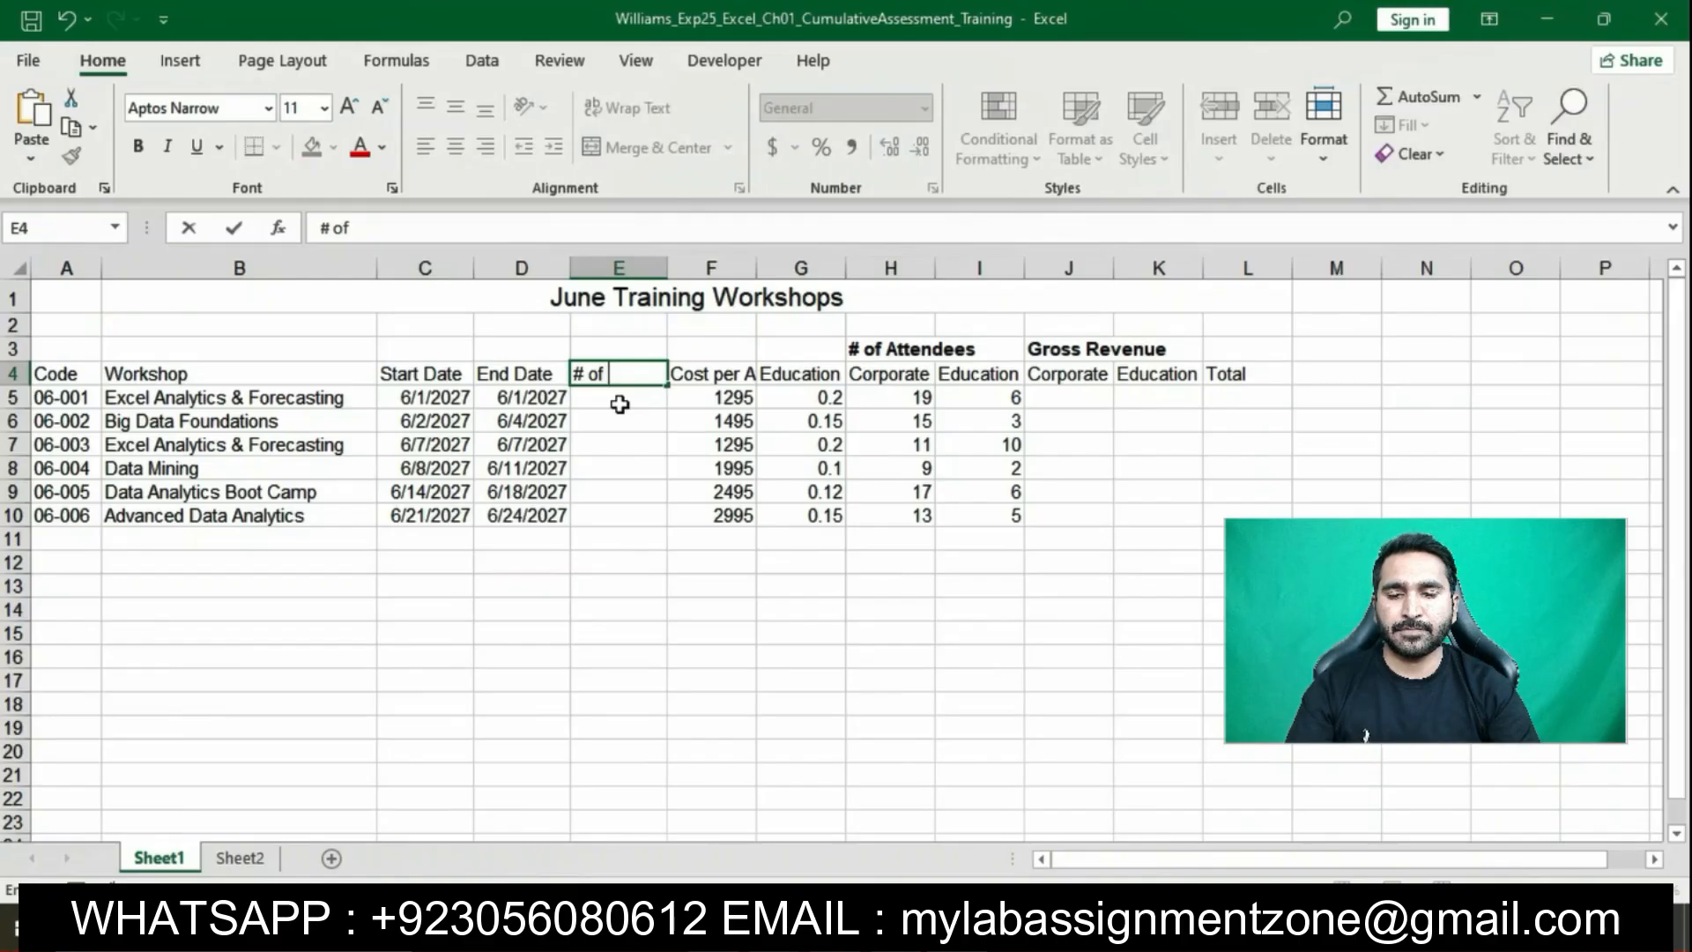
pyautogui.write(' Days')
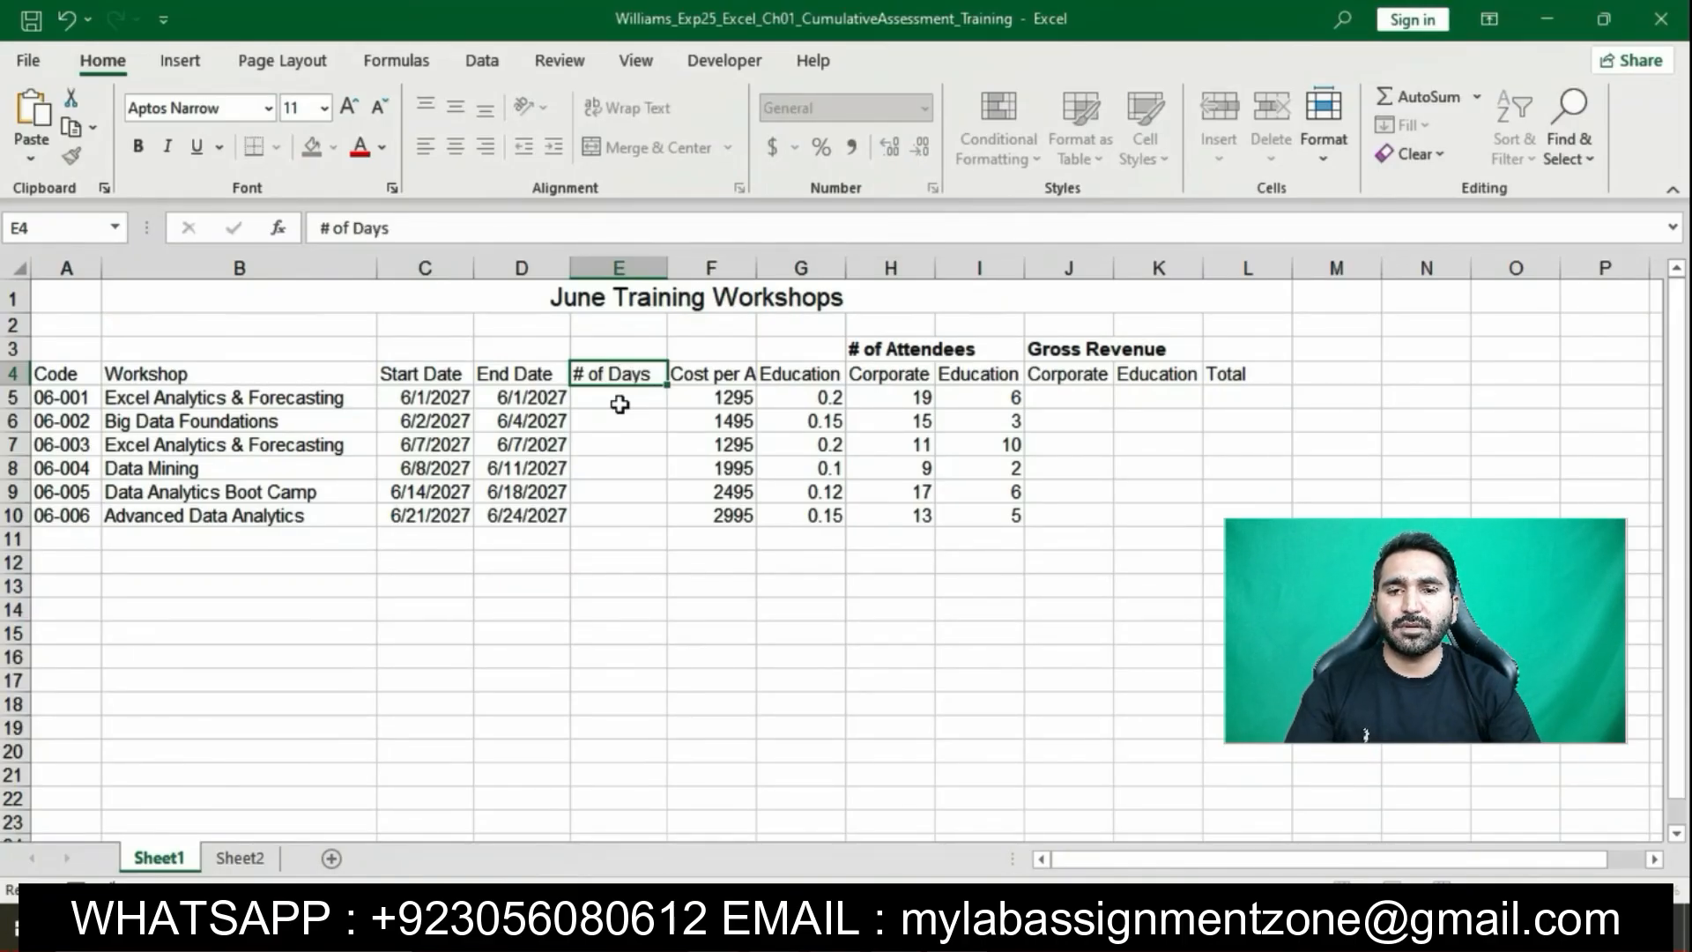
pyautogui.press('Return')
pyautogui.hotkey('alt', 'Tab')
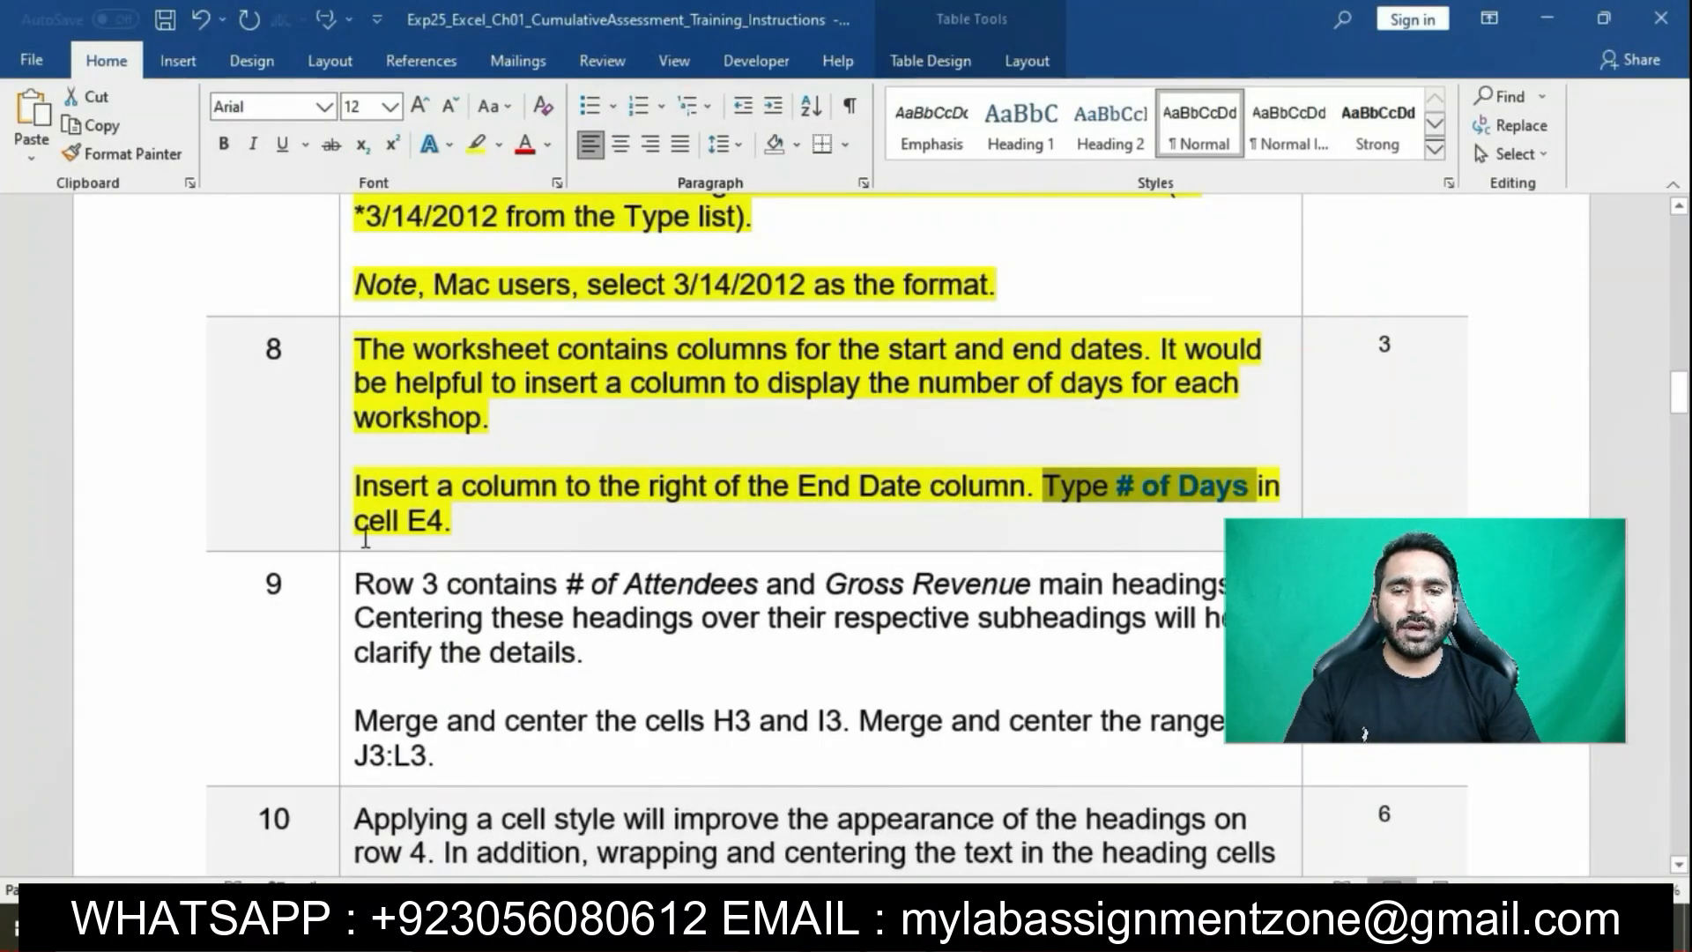
# Highlight step 9 of the Word instructions in yellow
pyautogui.click(497, 533)
pyautogui.scroll(-2, 547, 519)
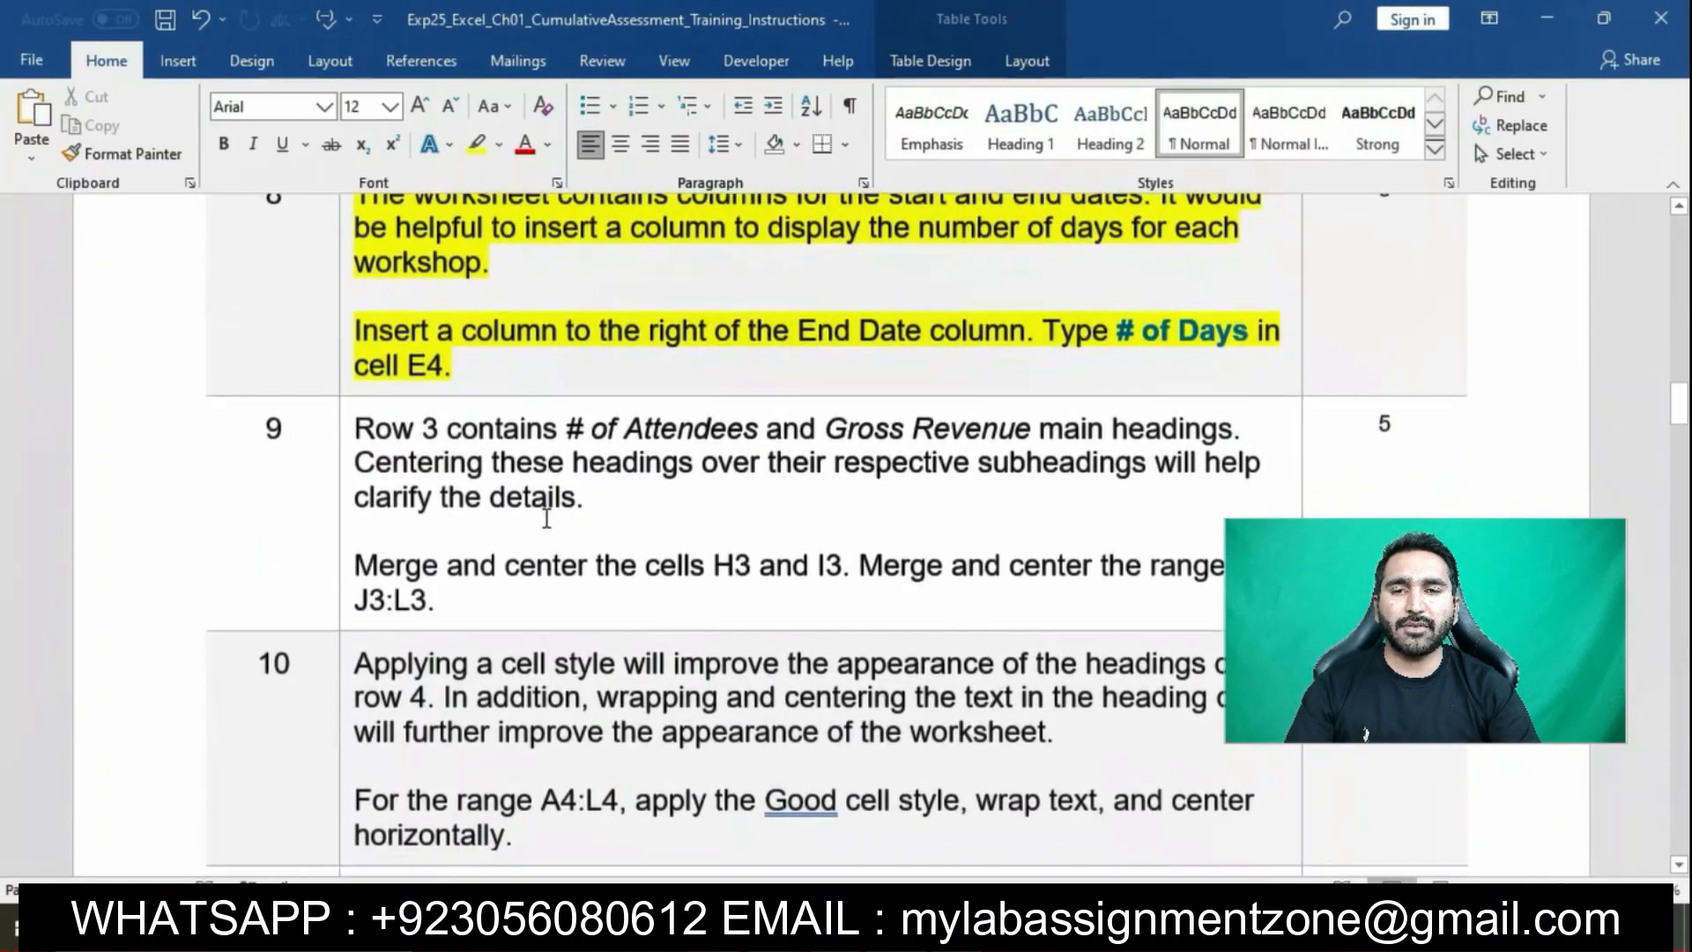
pyautogui.click(348, 393)
pyautogui.click(445, 355)
pyautogui.click(480, 454)
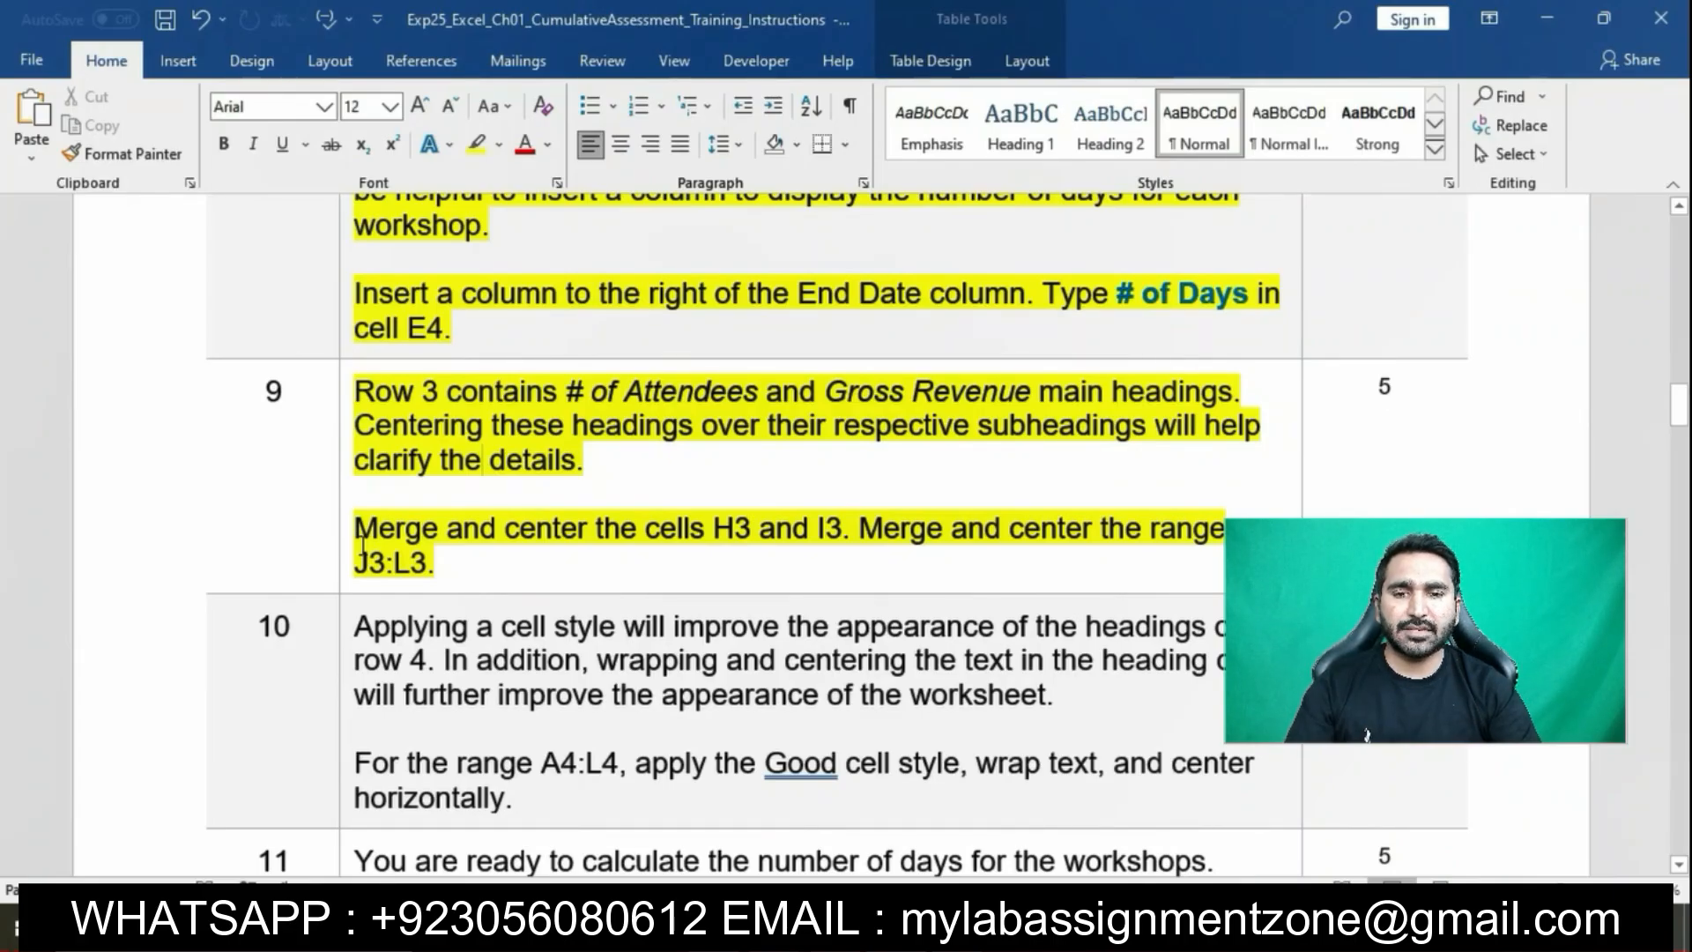
# Select step 9's sentence about merging H3 and I3, then return to Excel
pyautogui.moveTo(363, 542); pyautogui.dragTo(656, 529)
pyautogui.click(657, 528)
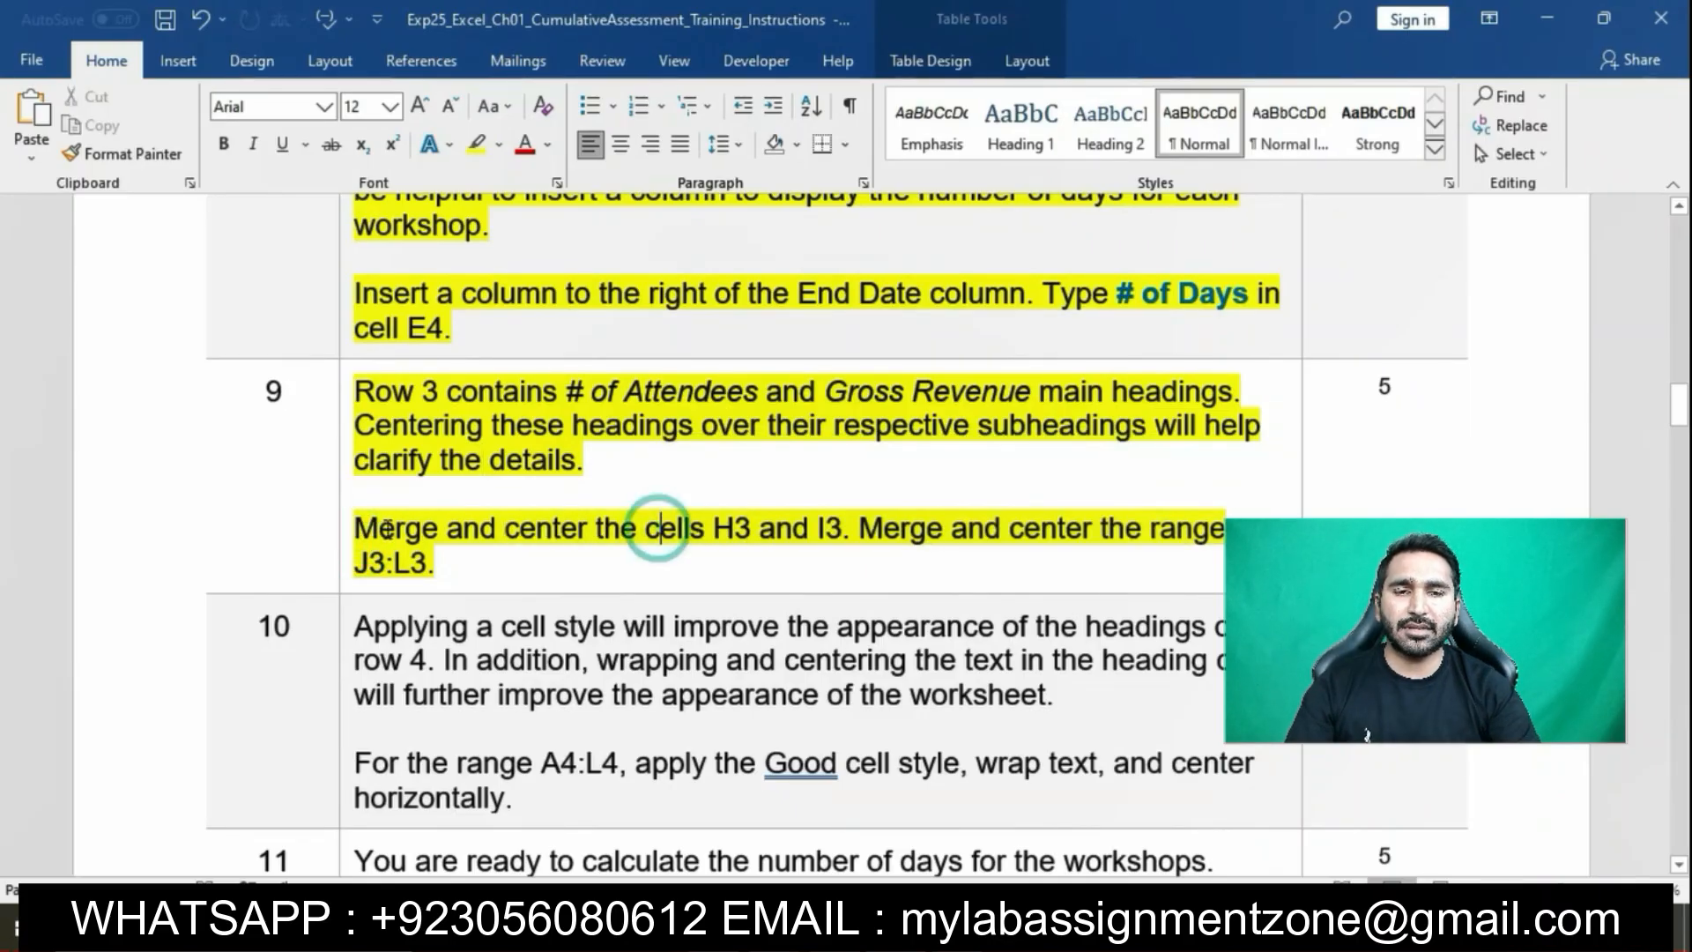
pyautogui.moveTo(354, 529); pyautogui.dragTo(828, 532)
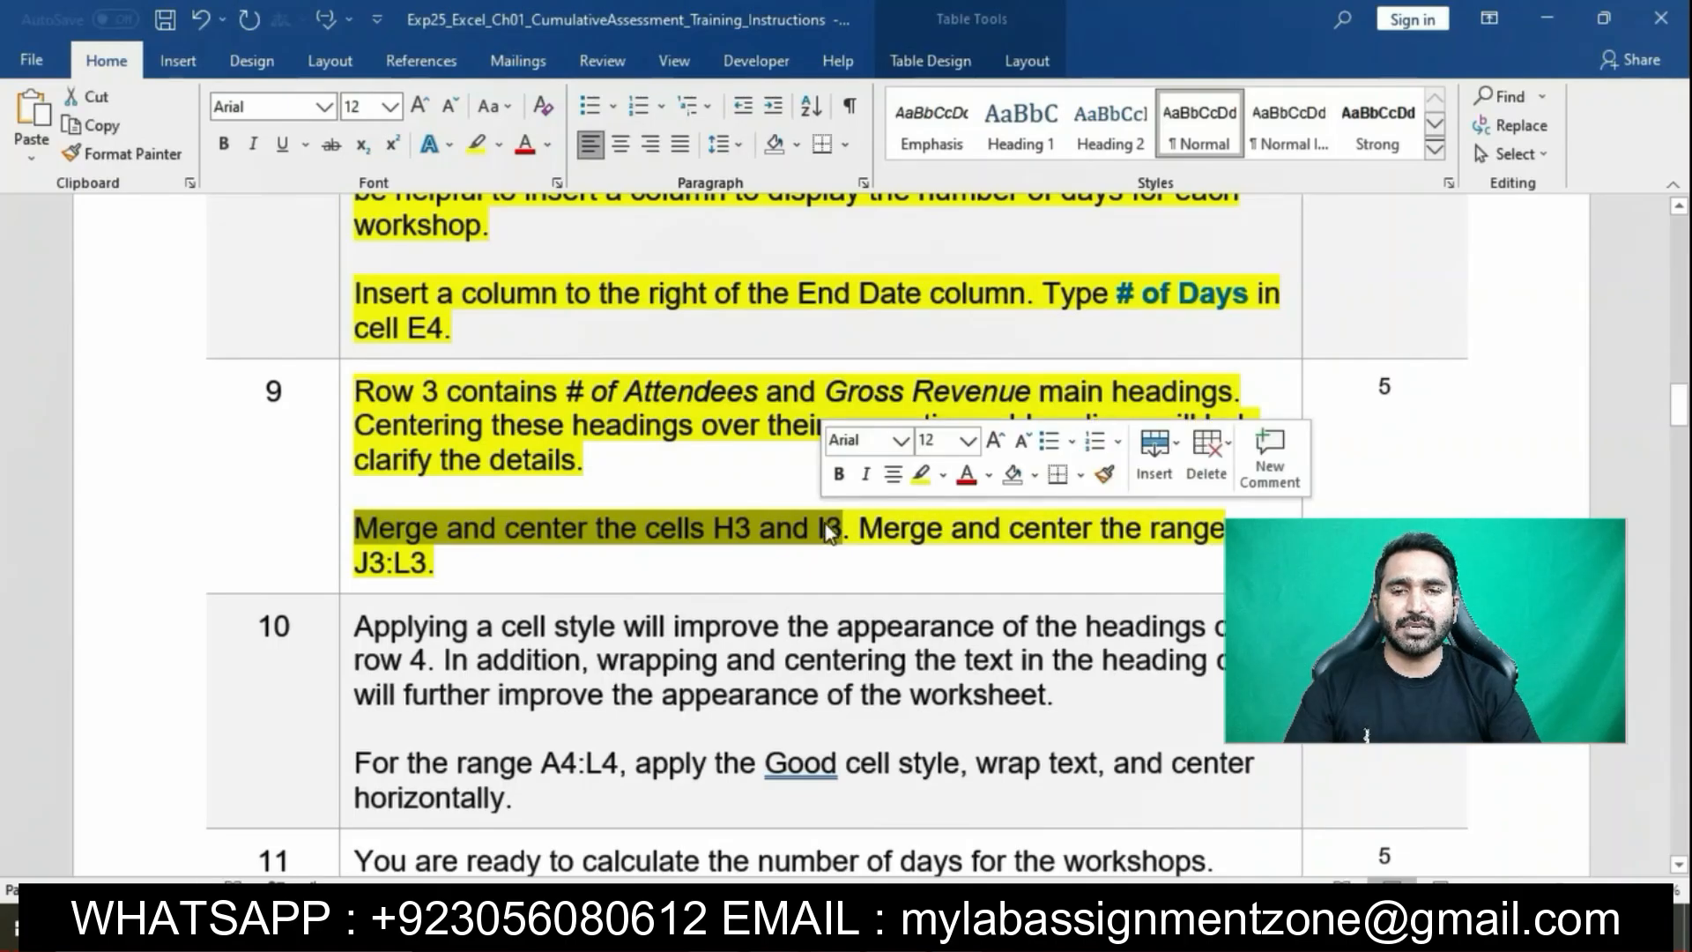
pyautogui.hotkey('alt', 'Tab')
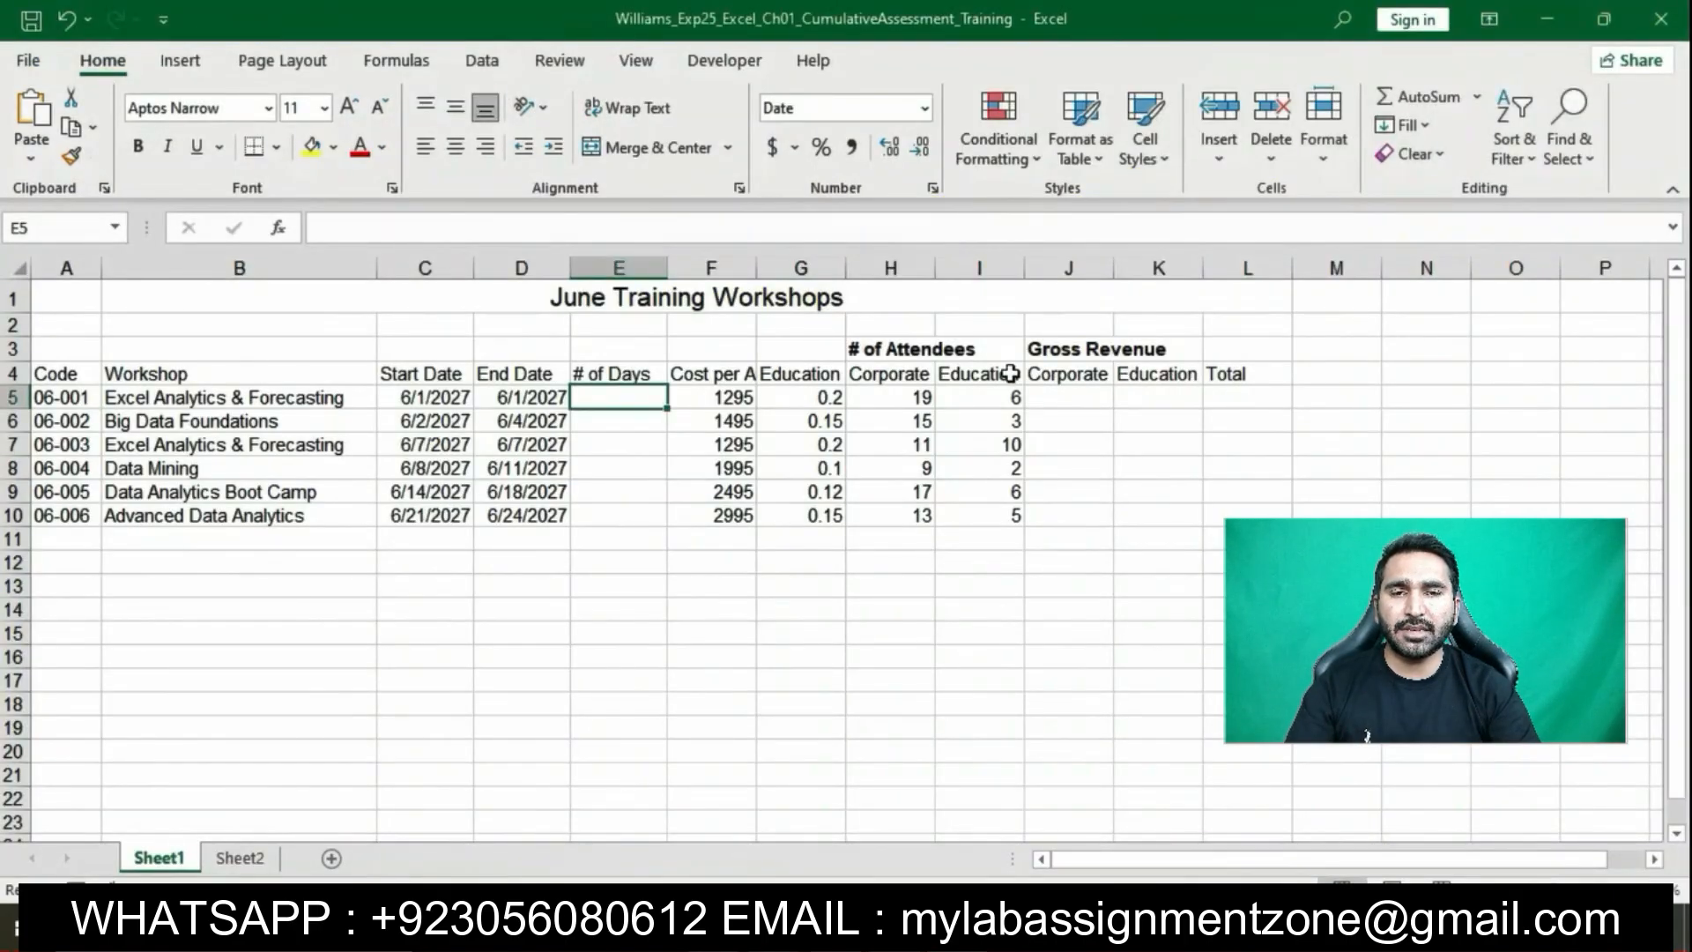
# Merge and center the # of Attendees heading across H3:I3
pyautogui.click(867, 348)
pyautogui.moveTo(867, 348); pyautogui.dragTo(996, 347)
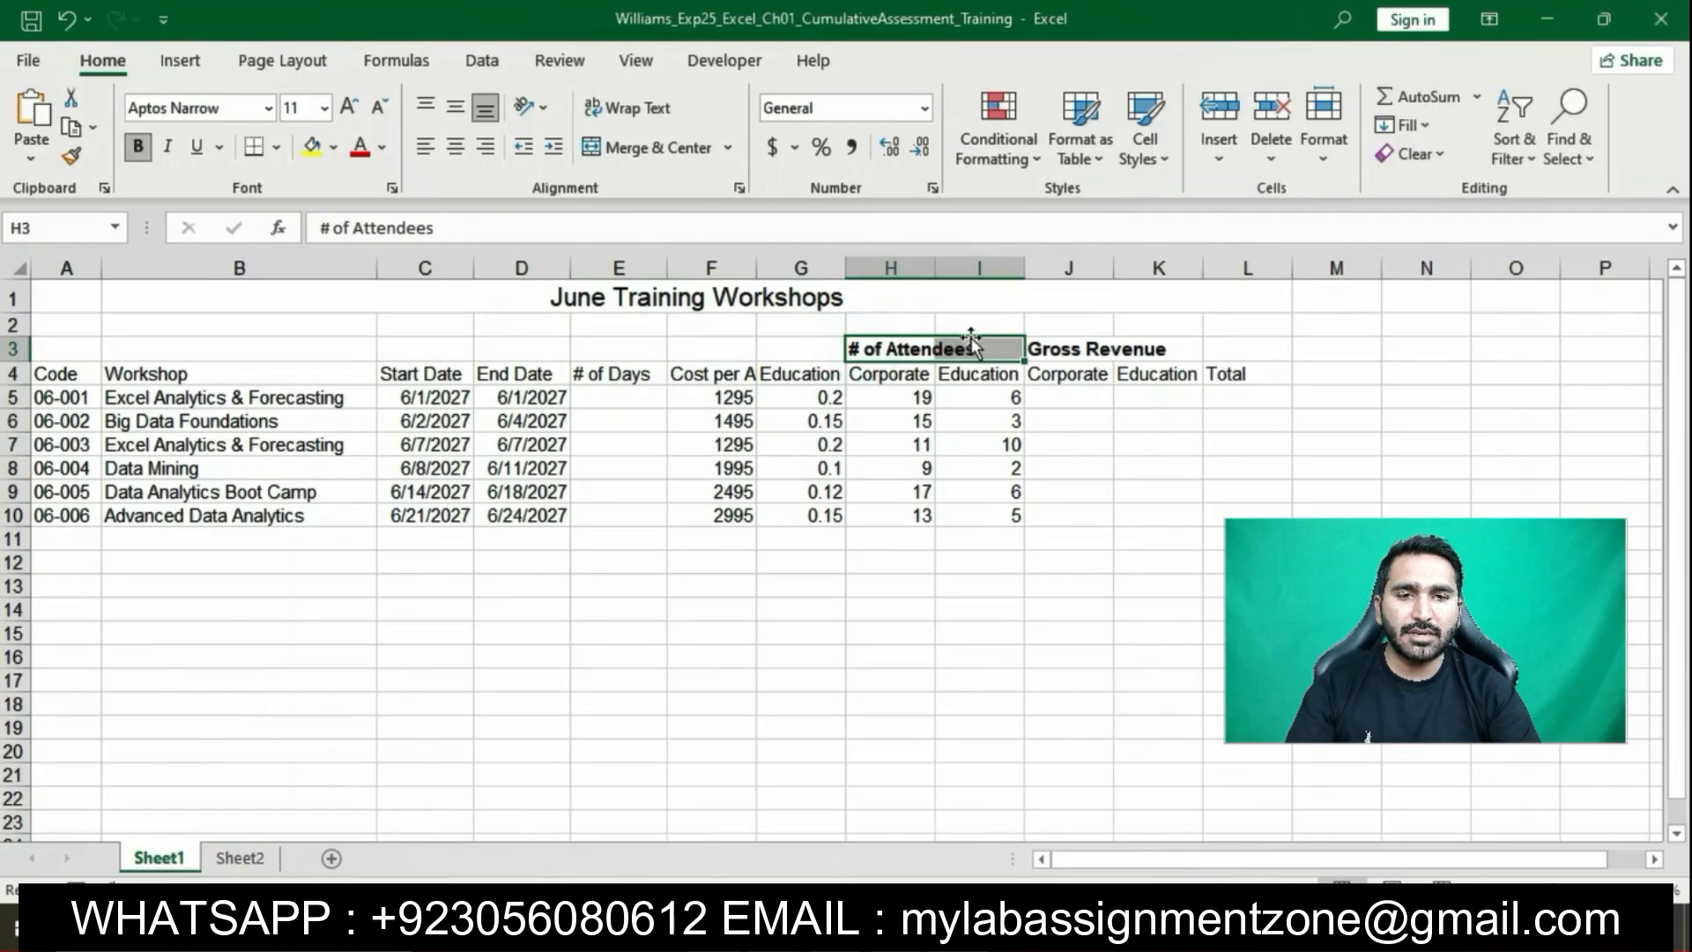
pyautogui.click(730, 146)
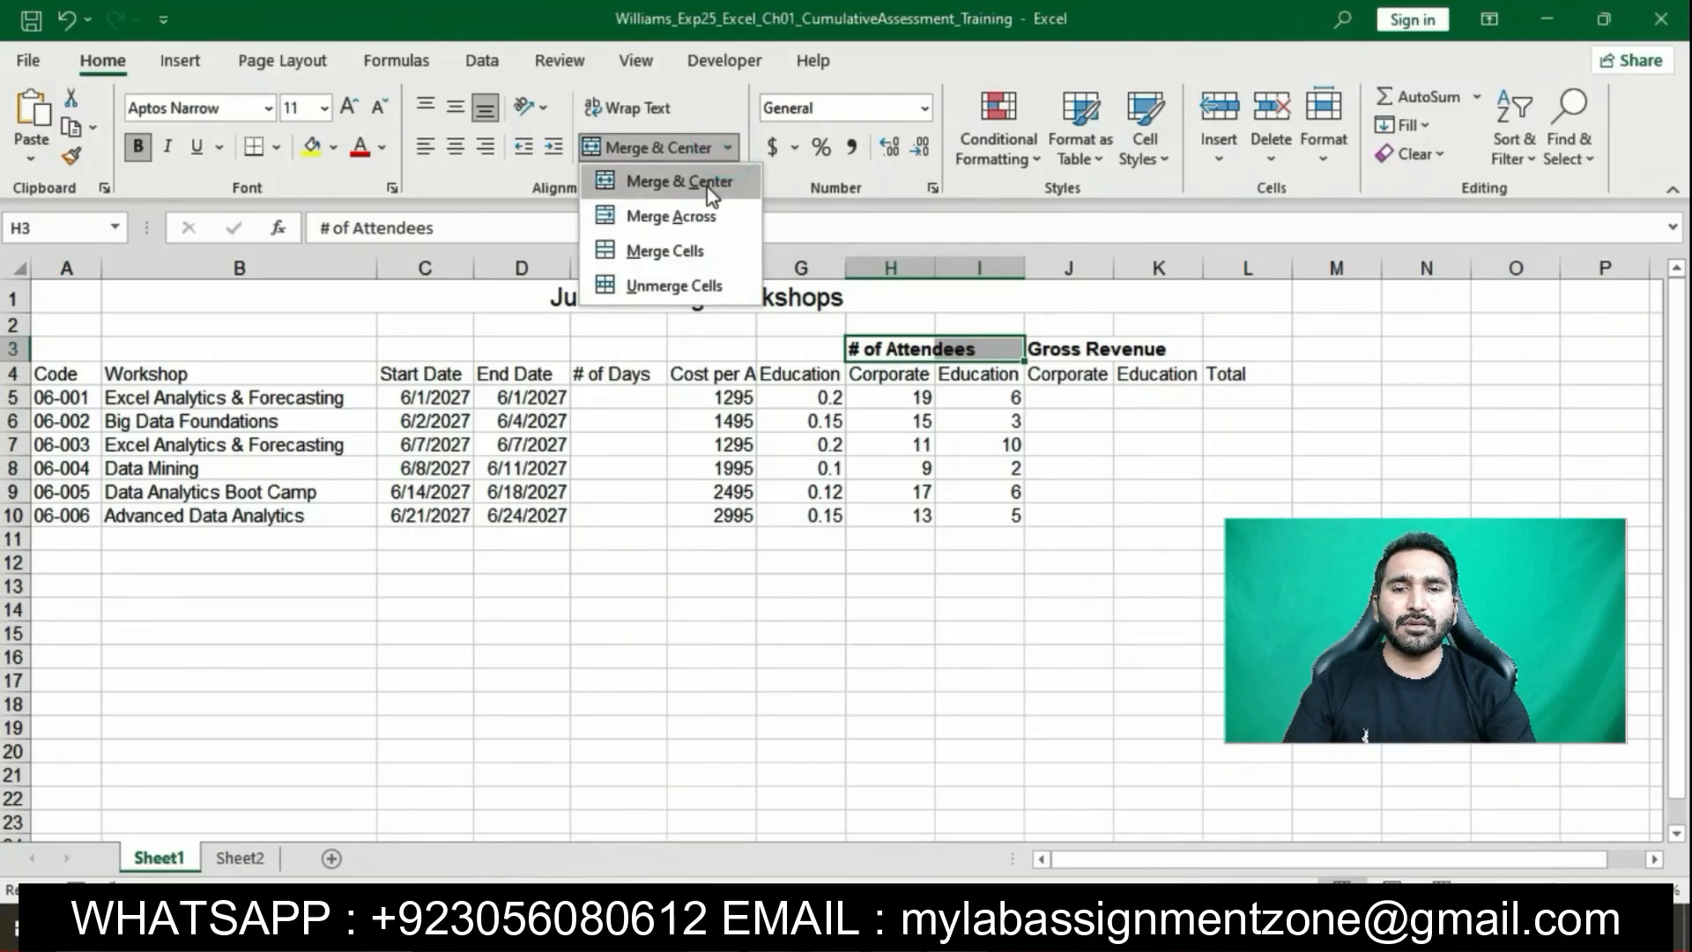
pyautogui.click(709, 185)
pyautogui.click(881, 610)
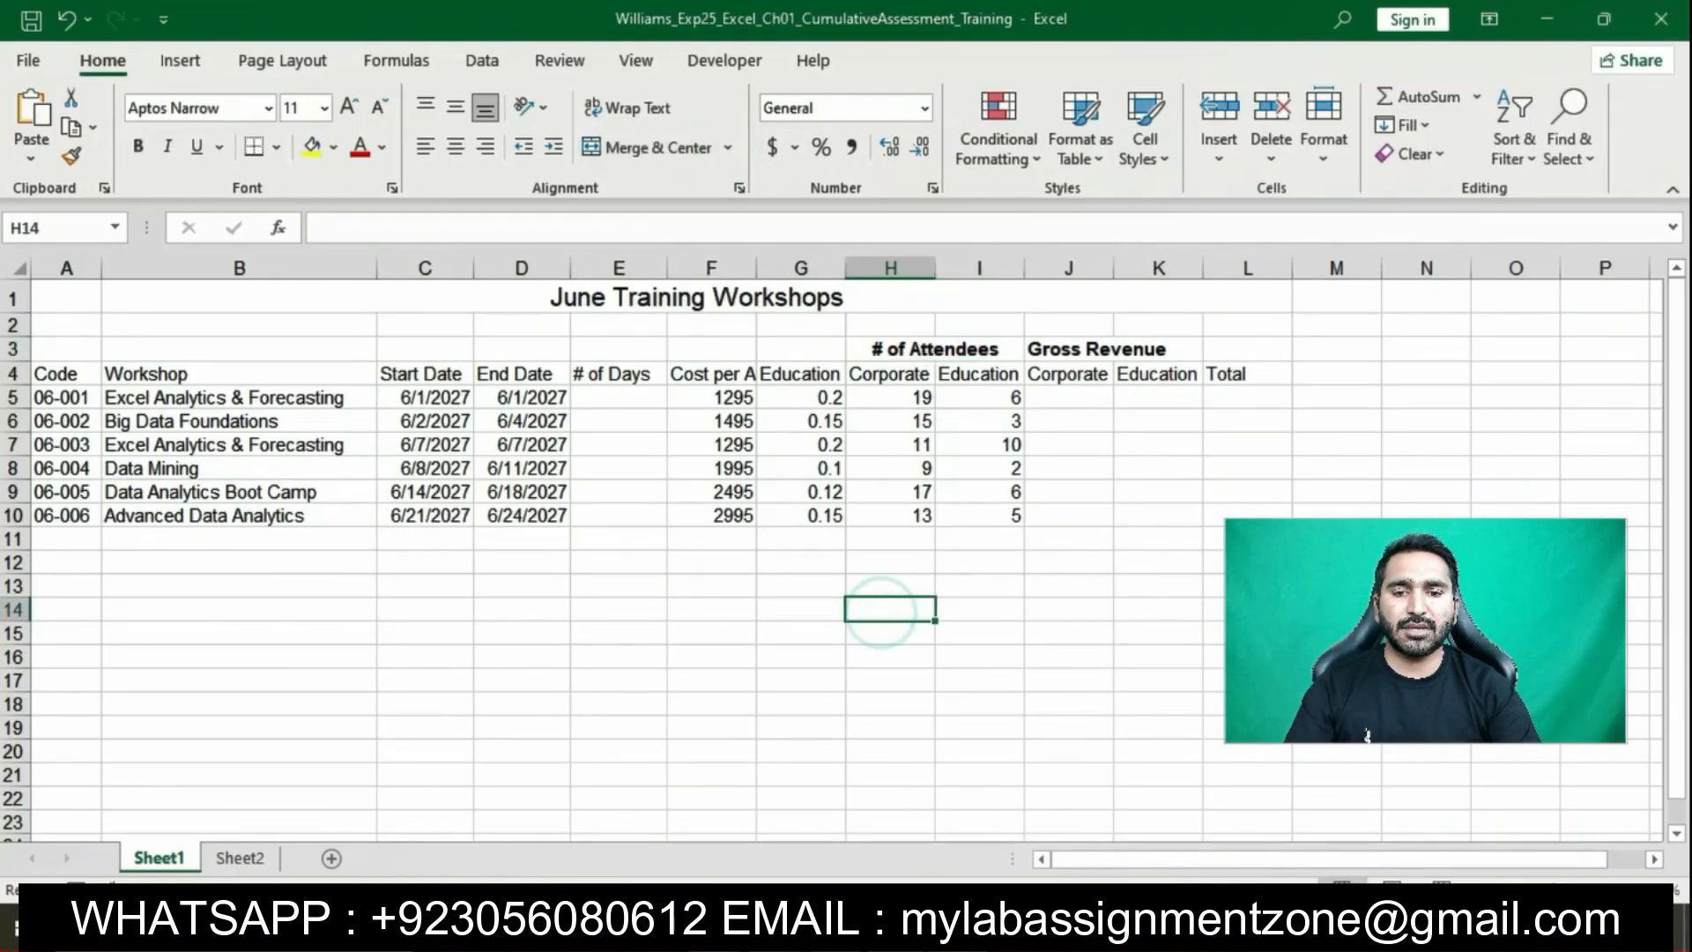
# Merge and center the Gross Revenue heading across J3:L3
pyautogui.hotkey('alt', 'Tab')
pyautogui.moveTo(869, 521); pyautogui.dragTo(936, 548)
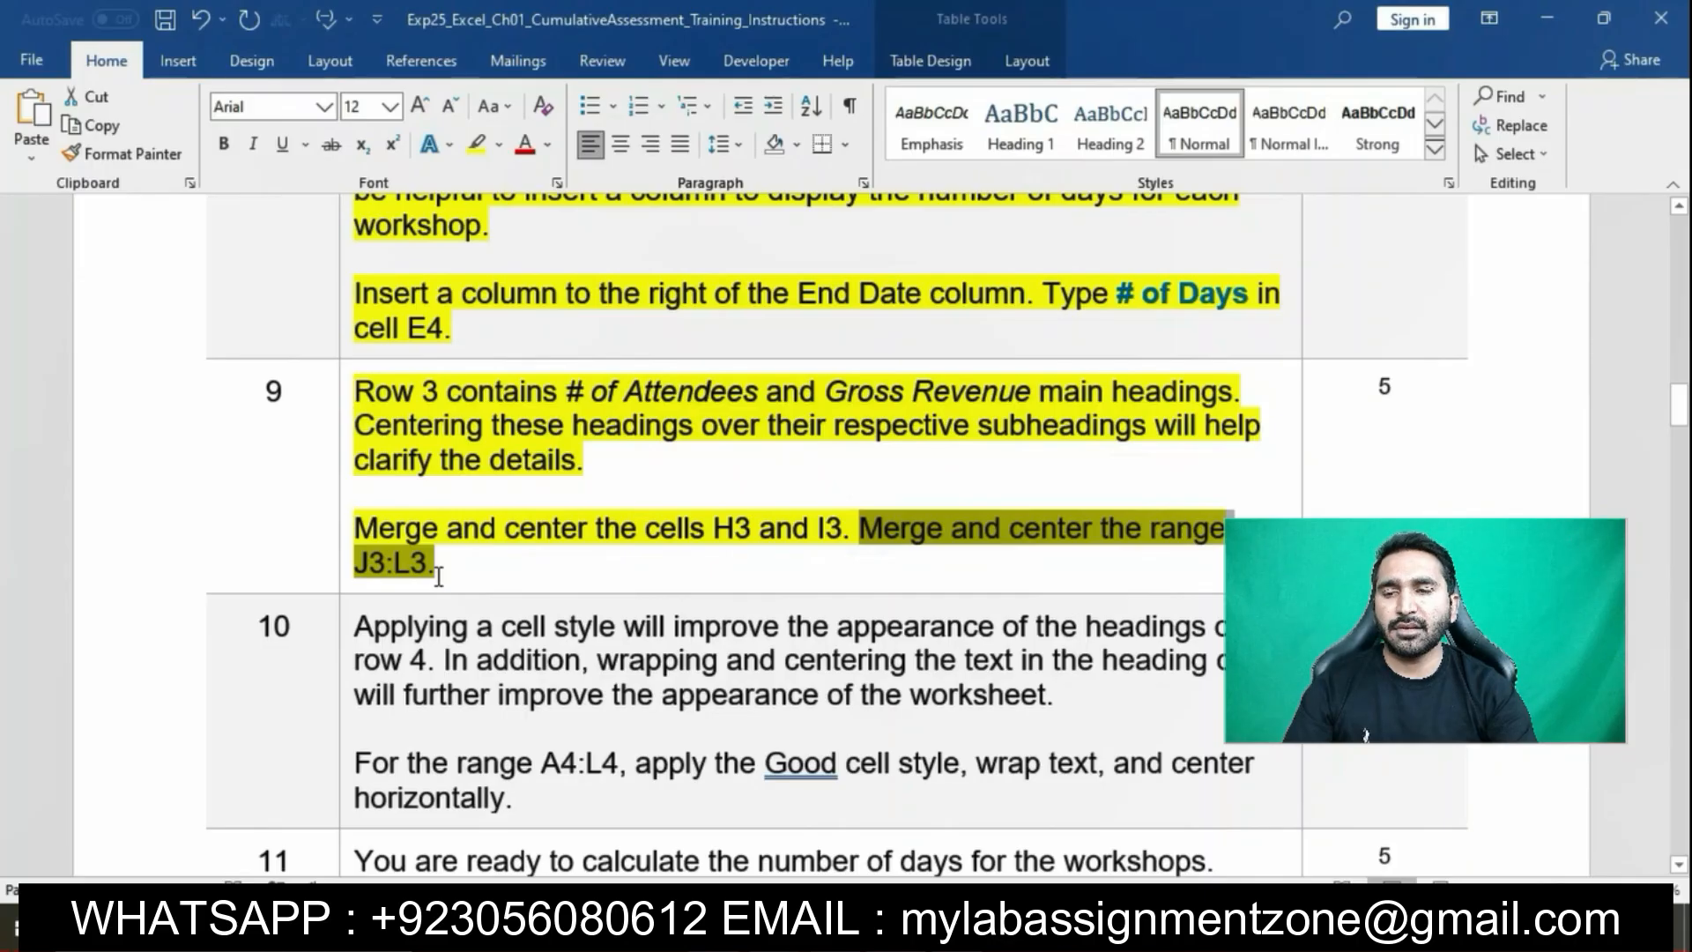
pyautogui.hotkey('alt', 'Tab')
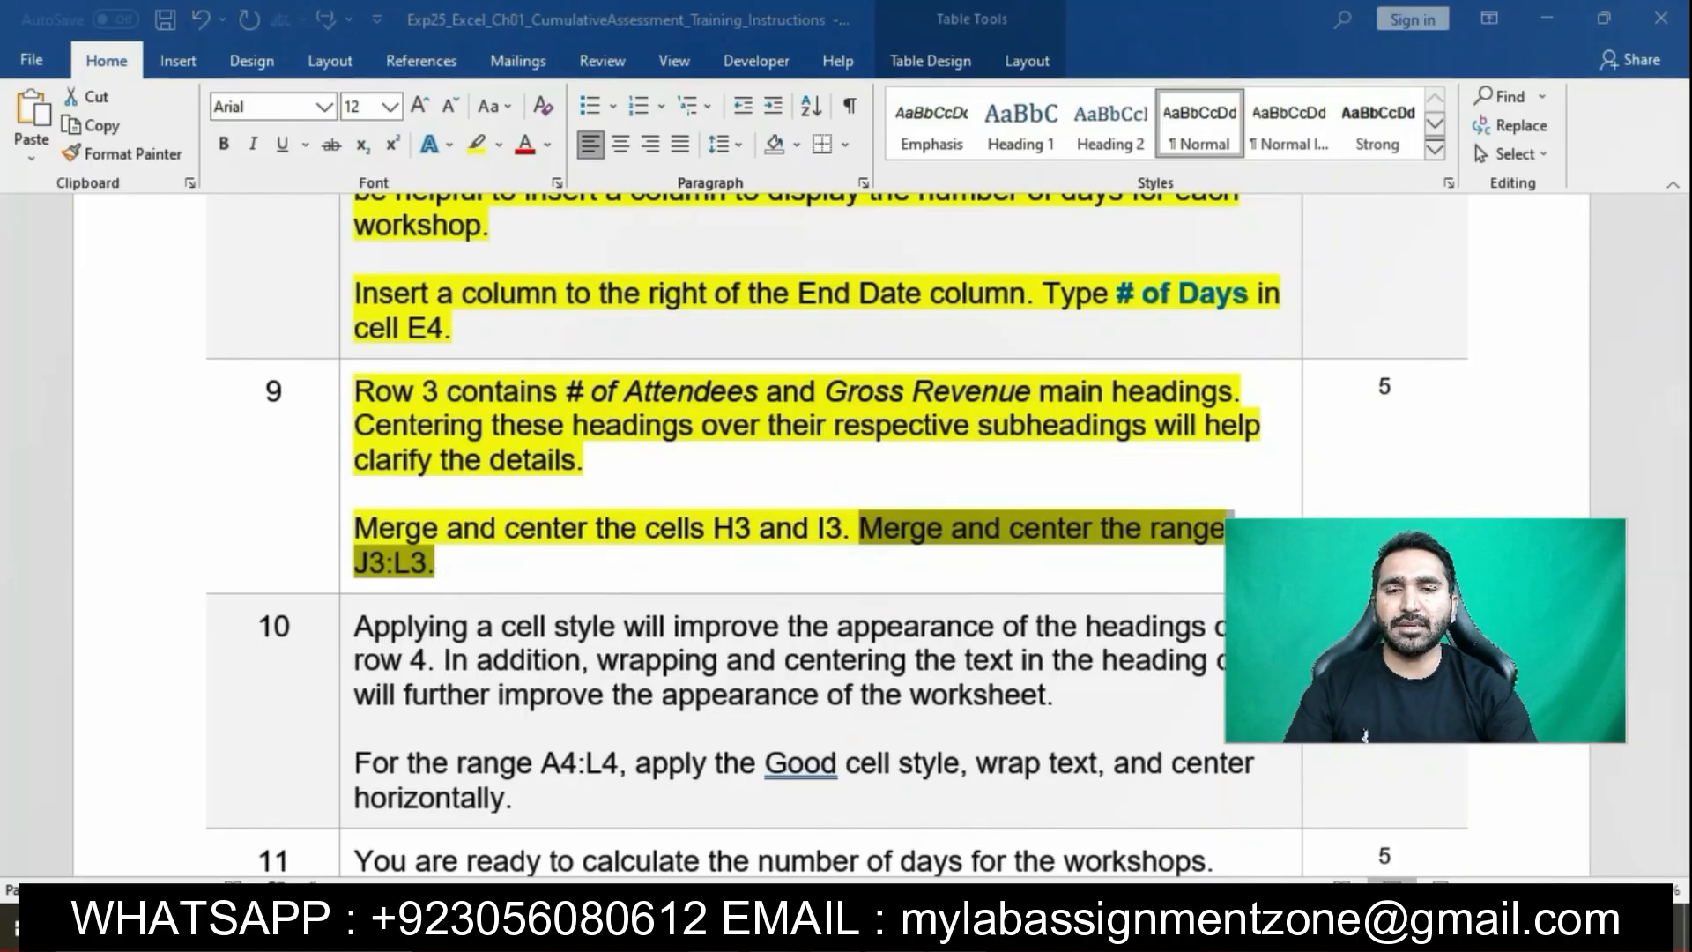
pyautogui.click(1049, 353)
pyautogui.moveTo(1098, 350); pyautogui.dragTo(1217, 341)
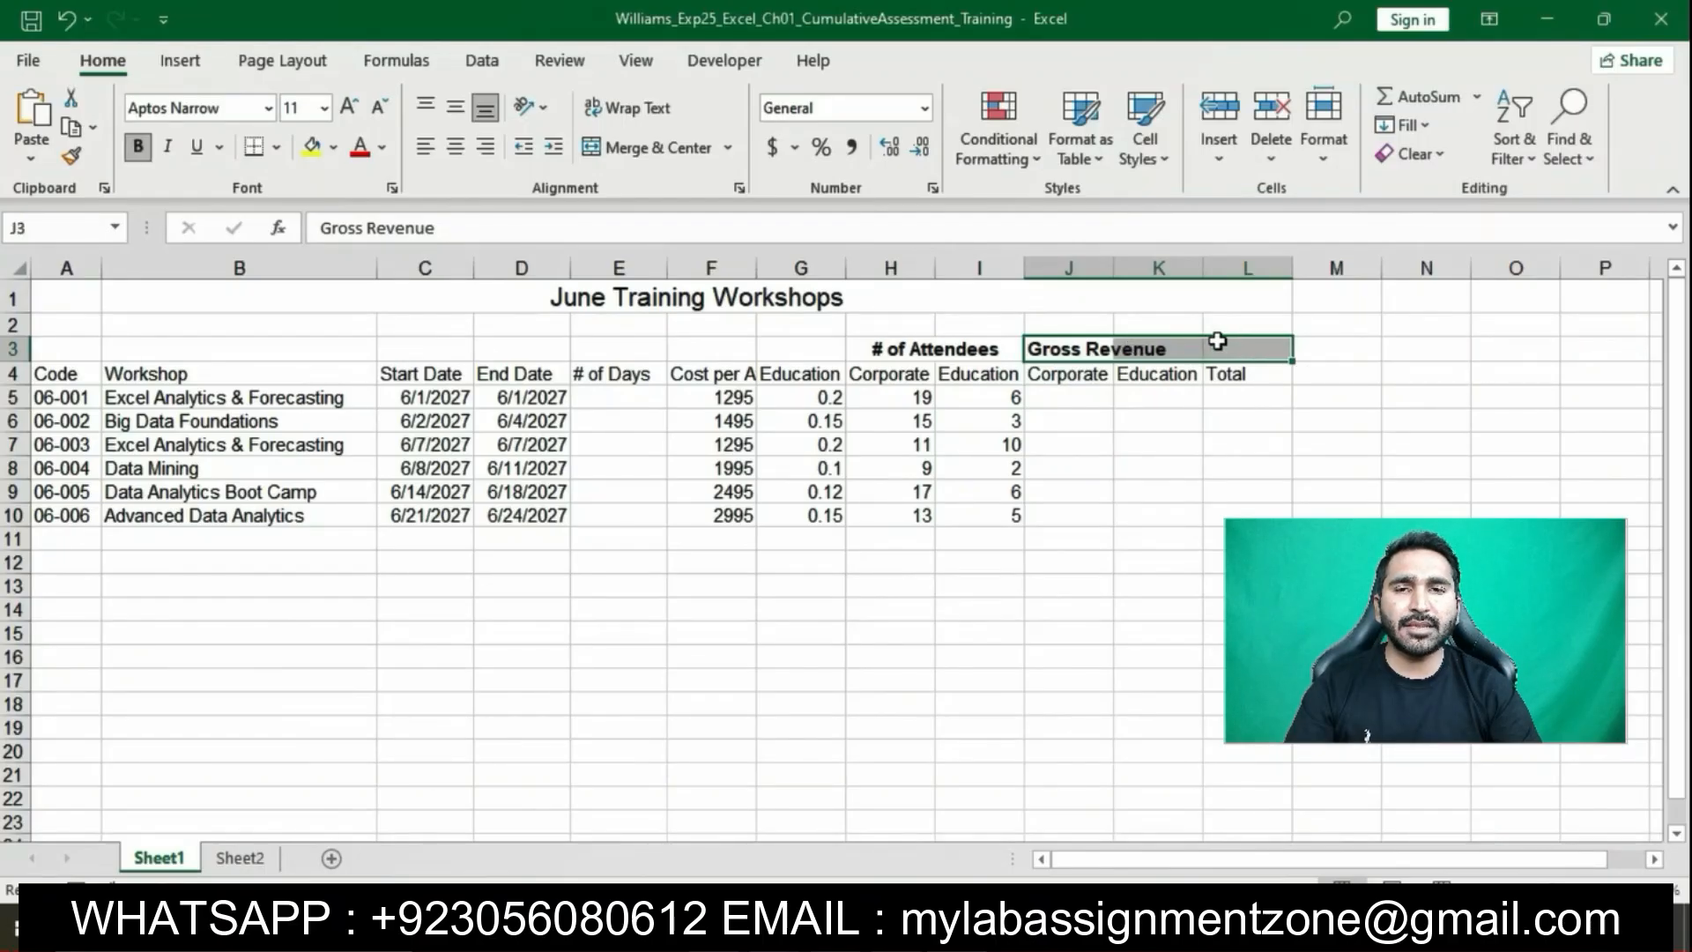
pyautogui.click(728, 147)
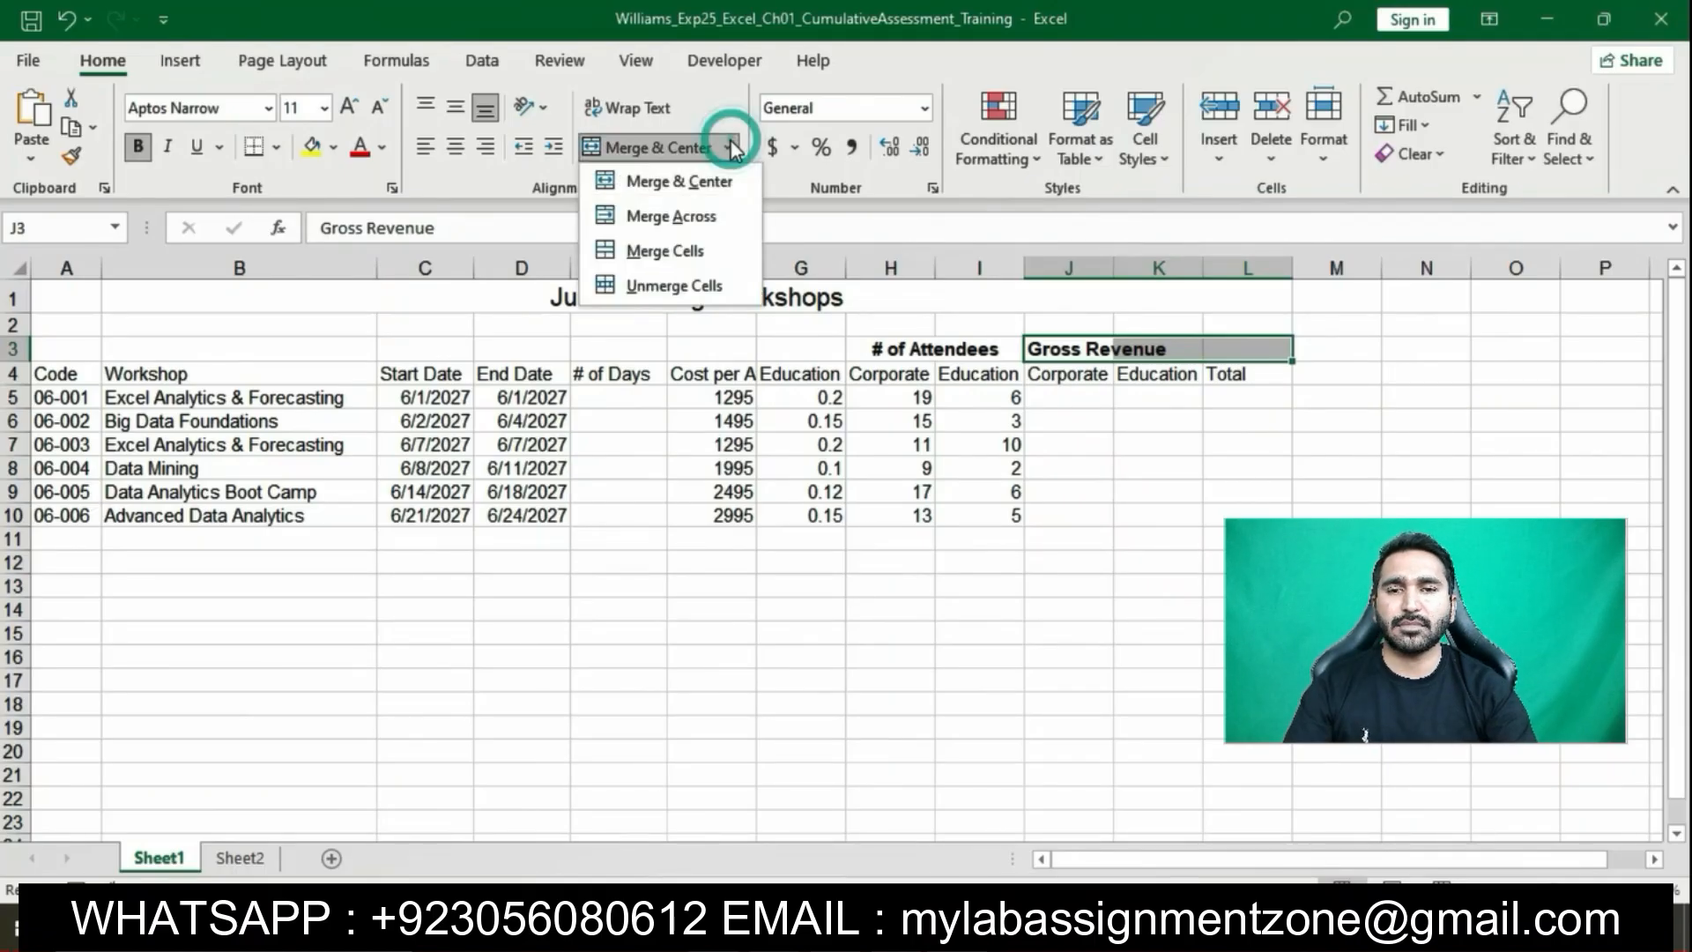
pyautogui.click(701, 181)
pyautogui.click(1036, 654)
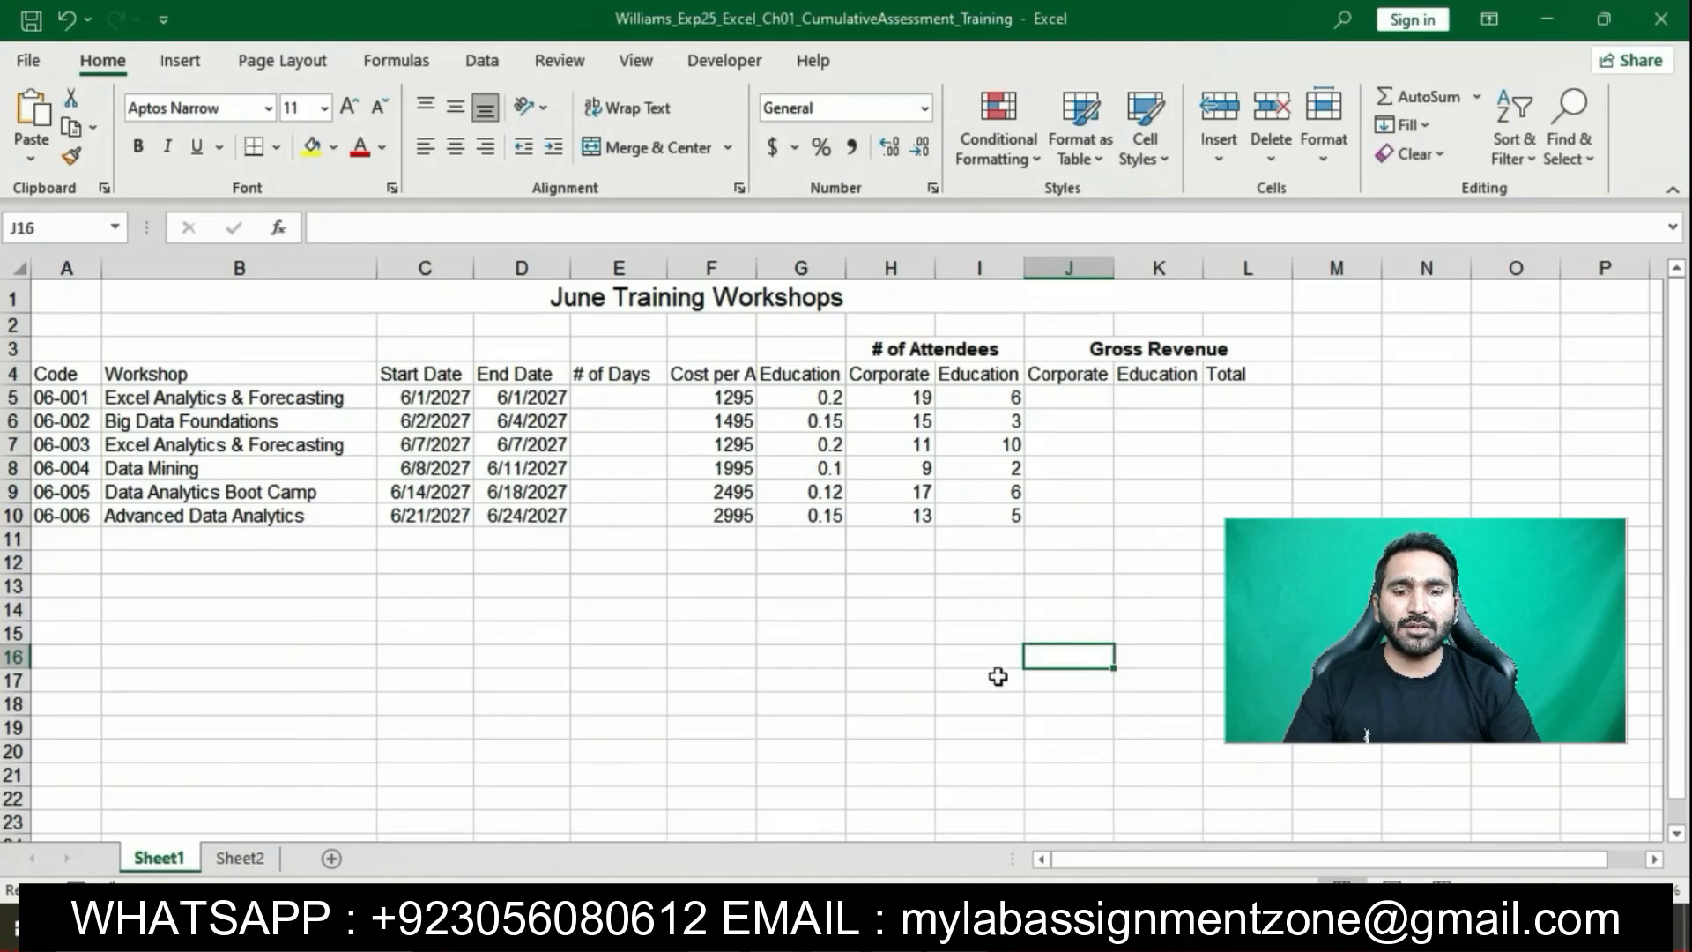
pyautogui.click(950, 934)
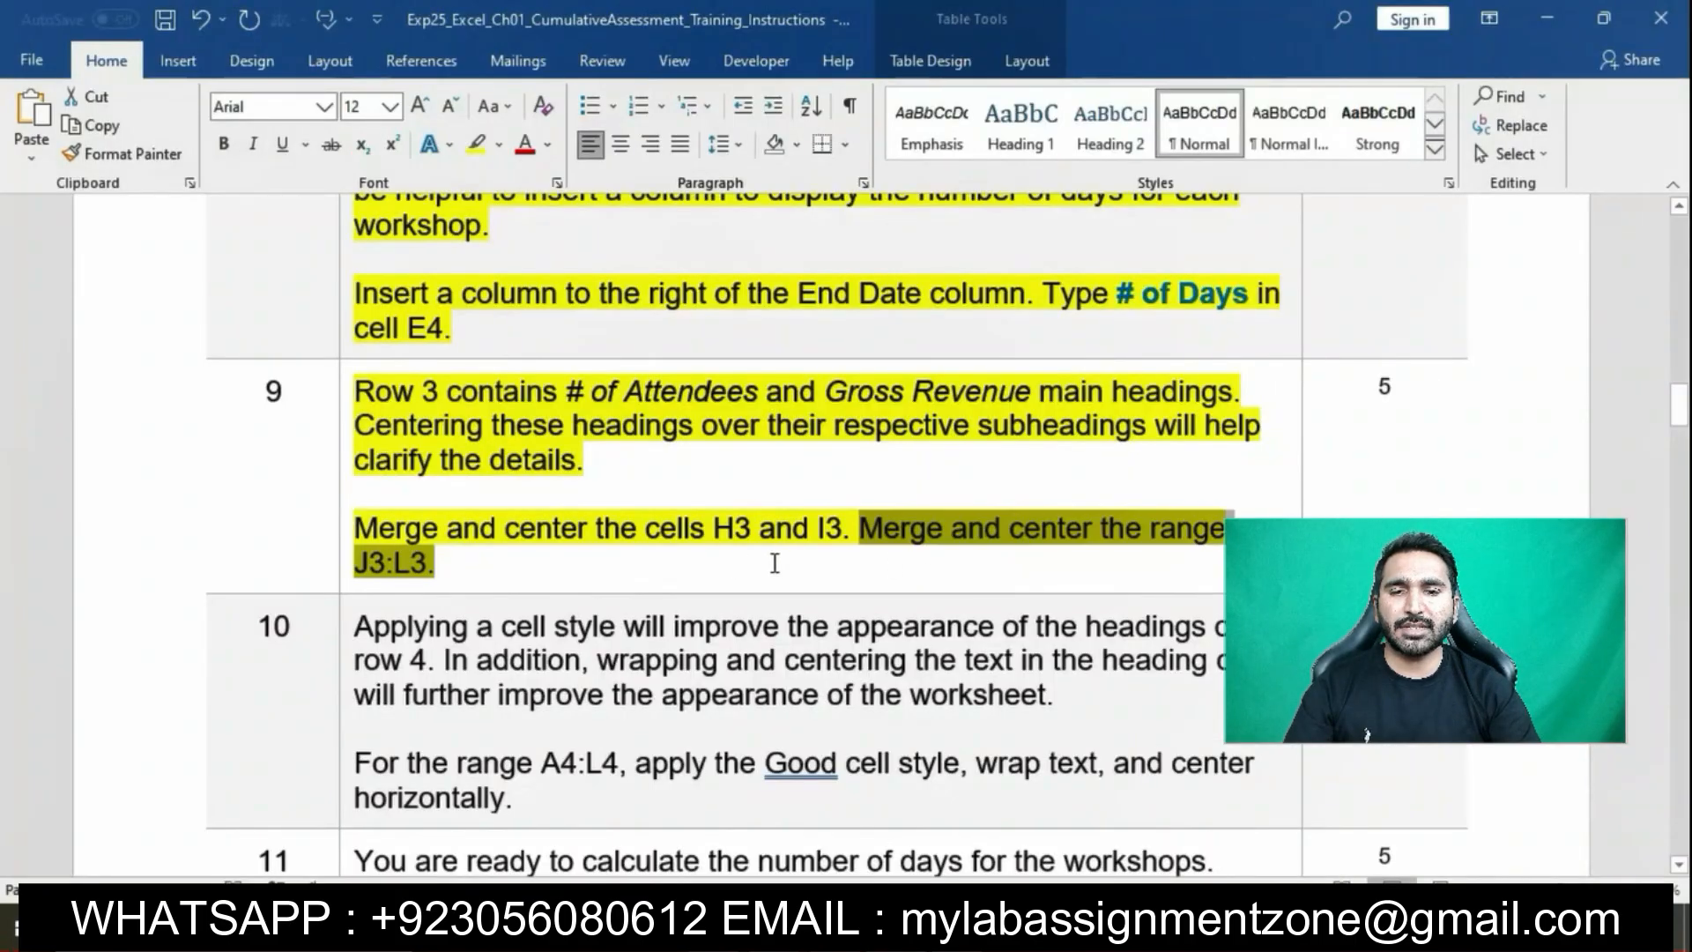
# Highlight step 10 of the Word instructions in yellow
pyautogui.click(1030, 564)
pyautogui.scroll(-4, 1031, 564)
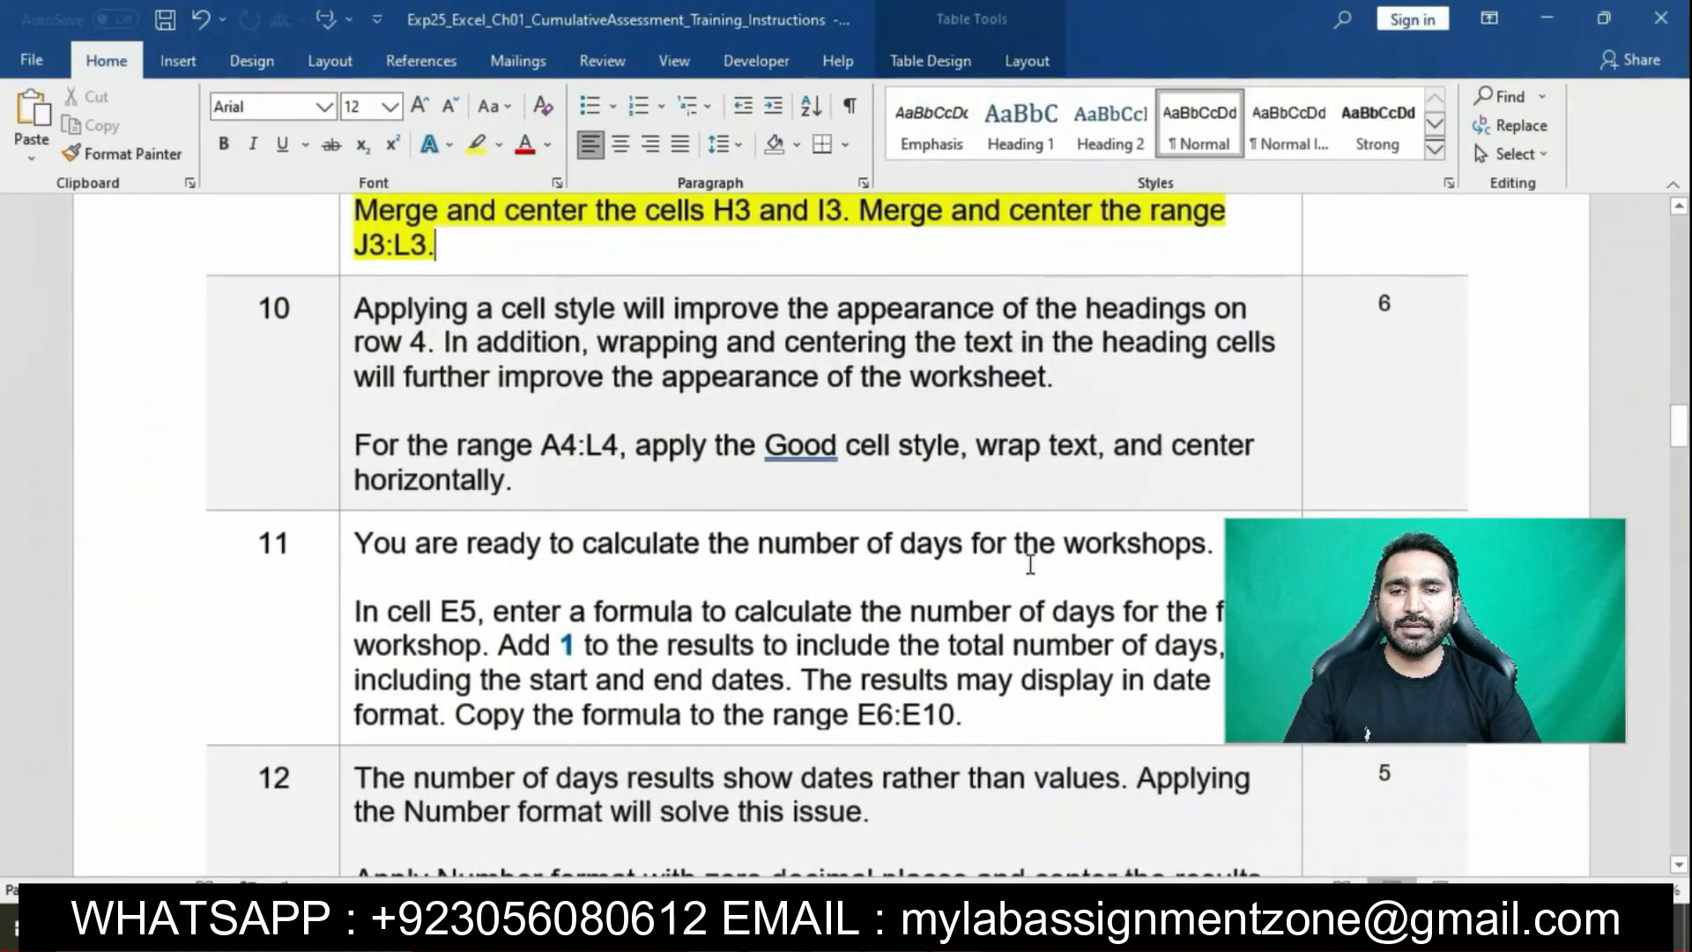
pyautogui.click(348, 313)
pyautogui.click(437, 273)
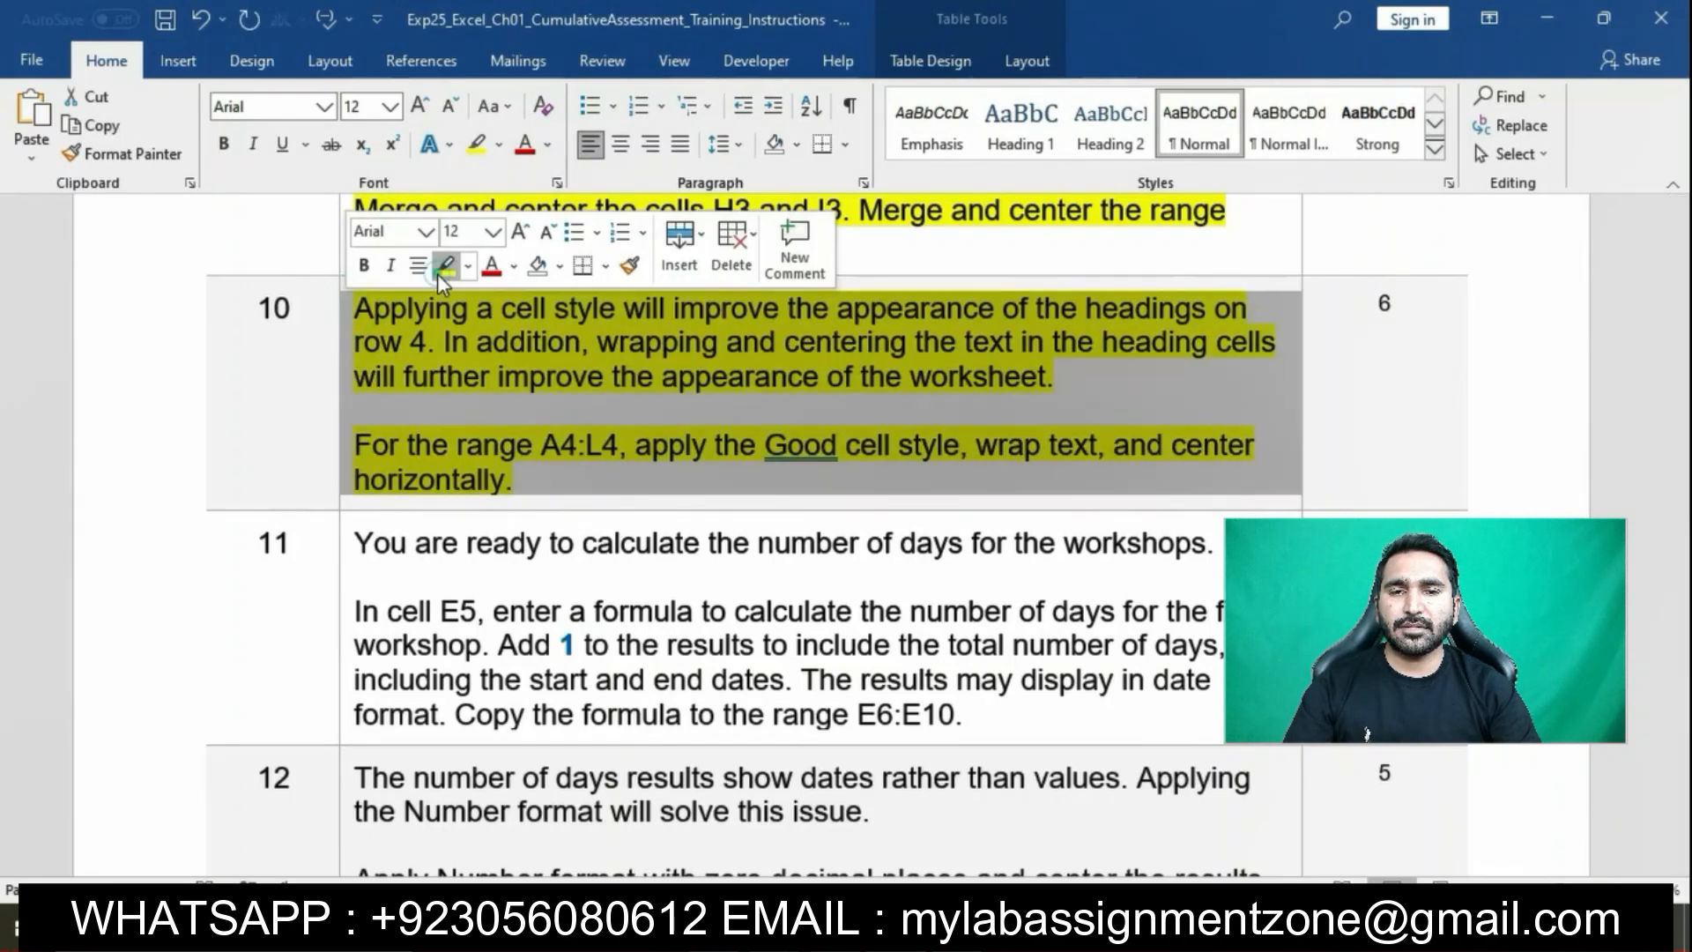
pyautogui.click(477, 341)
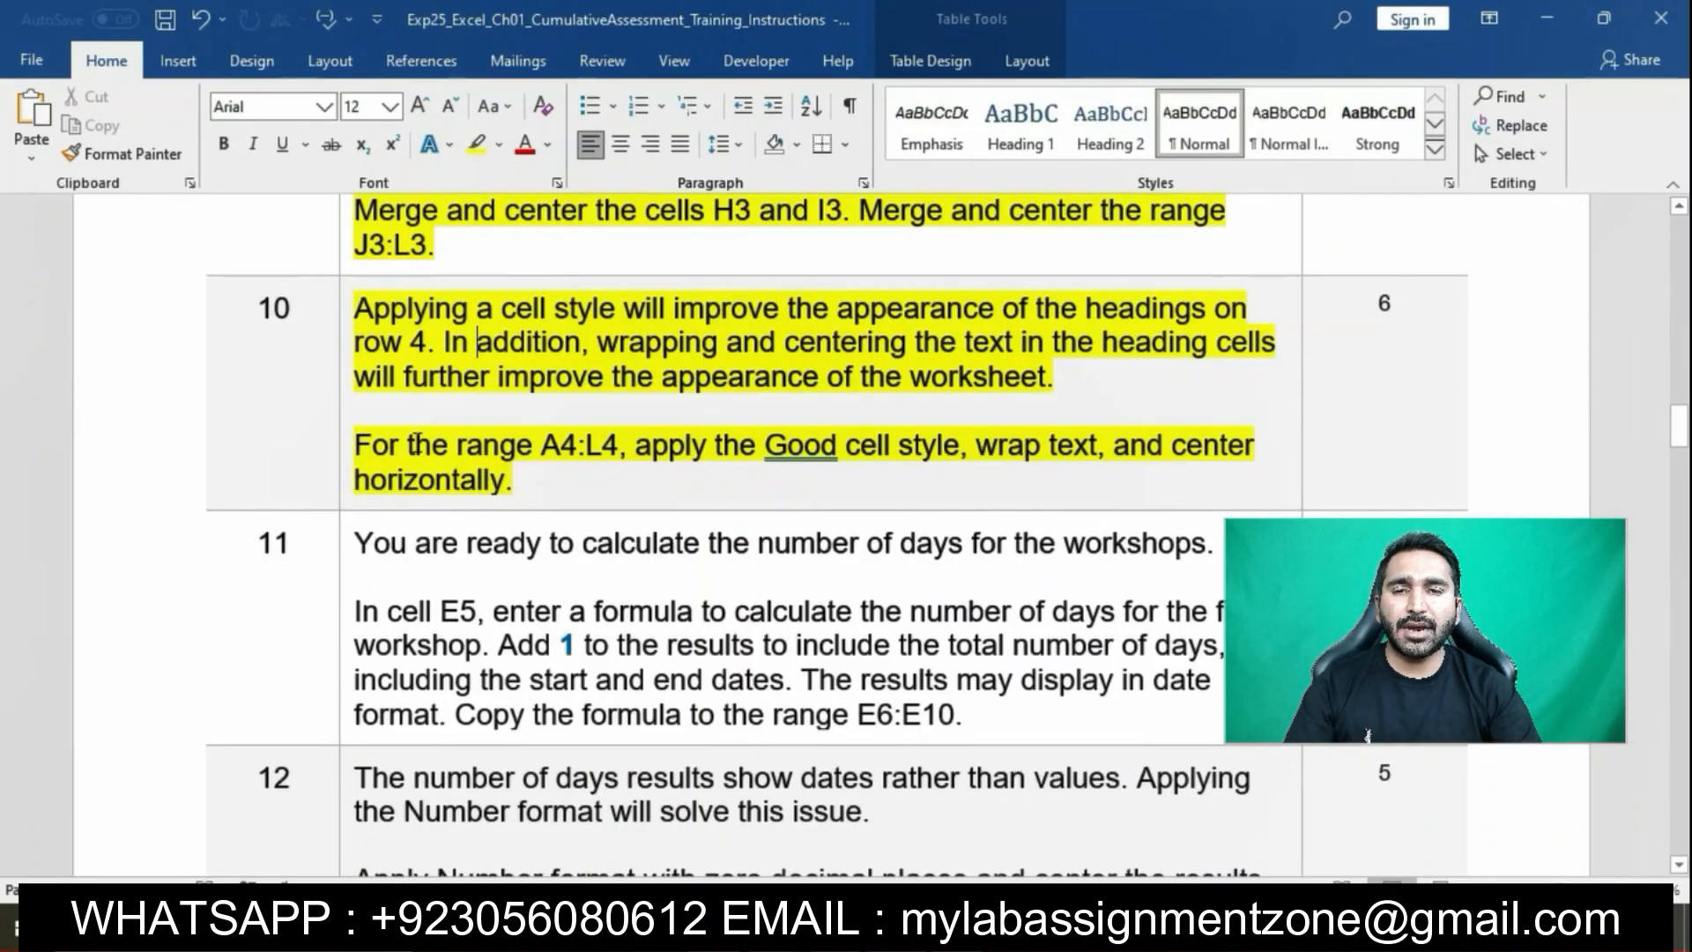
# Enter the range A4:L4 in Excel's Name Box
pyautogui.moveTo(372, 445); pyautogui.dragTo(620, 447)
pyautogui.hotkey('ctrl', 'c')
pyautogui.click(559, 443)
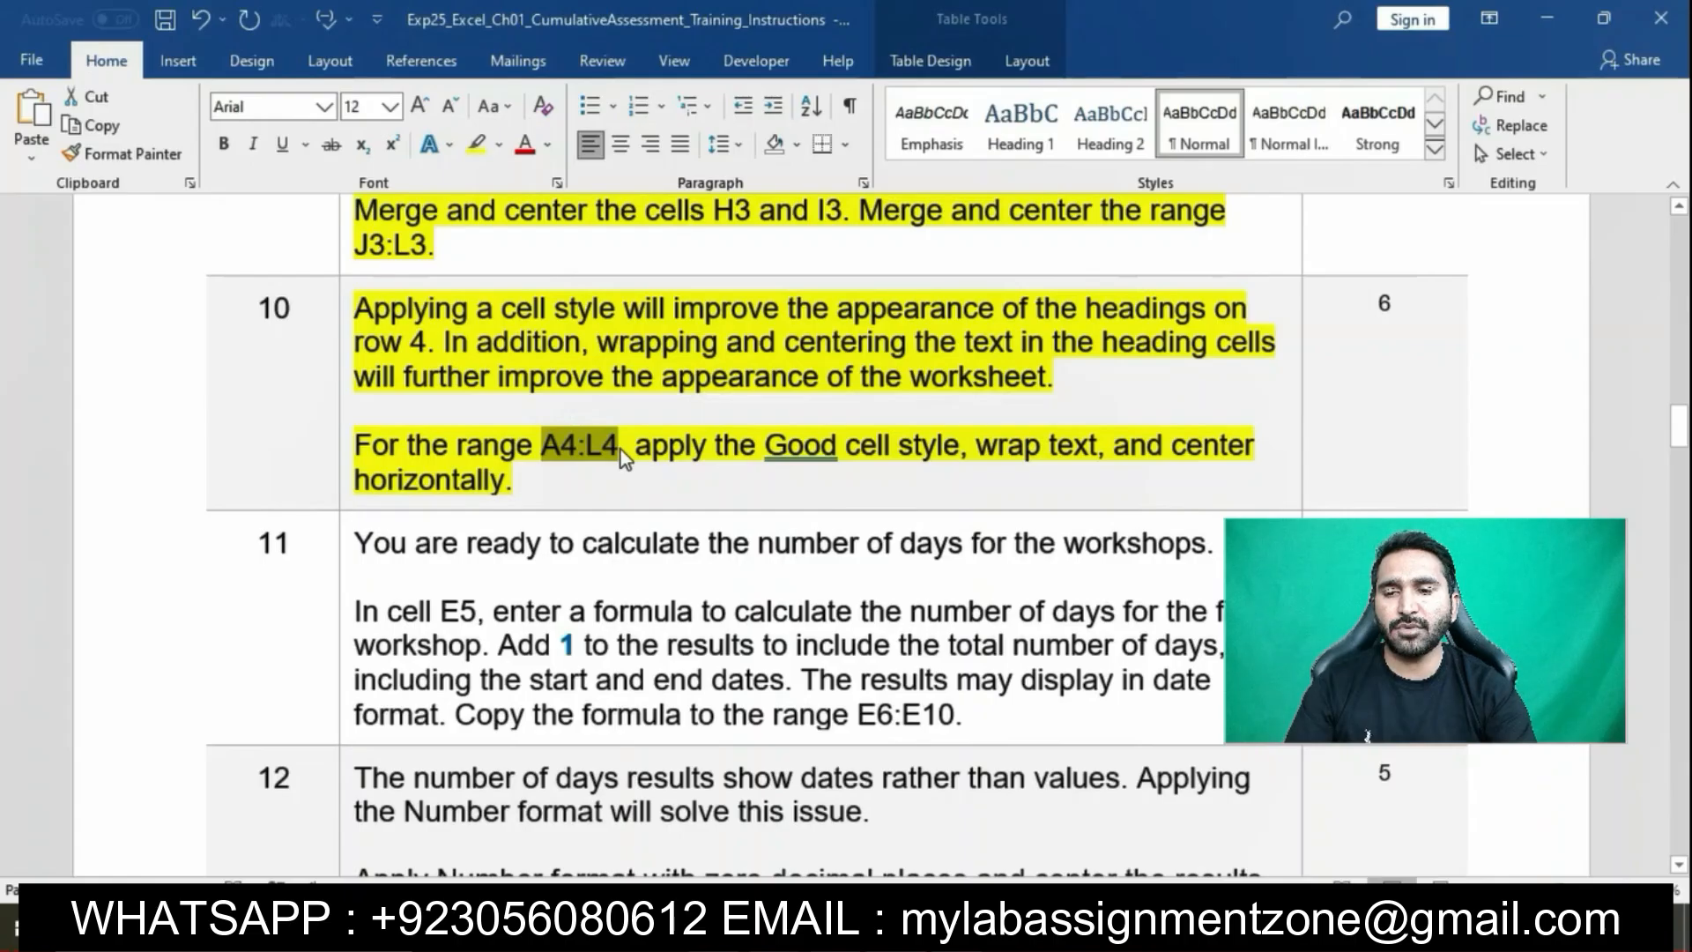
pyautogui.click(987, 927)
pyautogui.click(97, 227)
pyautogui.hotkey('ctrl', 'v')
# Select A4:L4 and apply the Good cell style
pyautogui.press('Return')
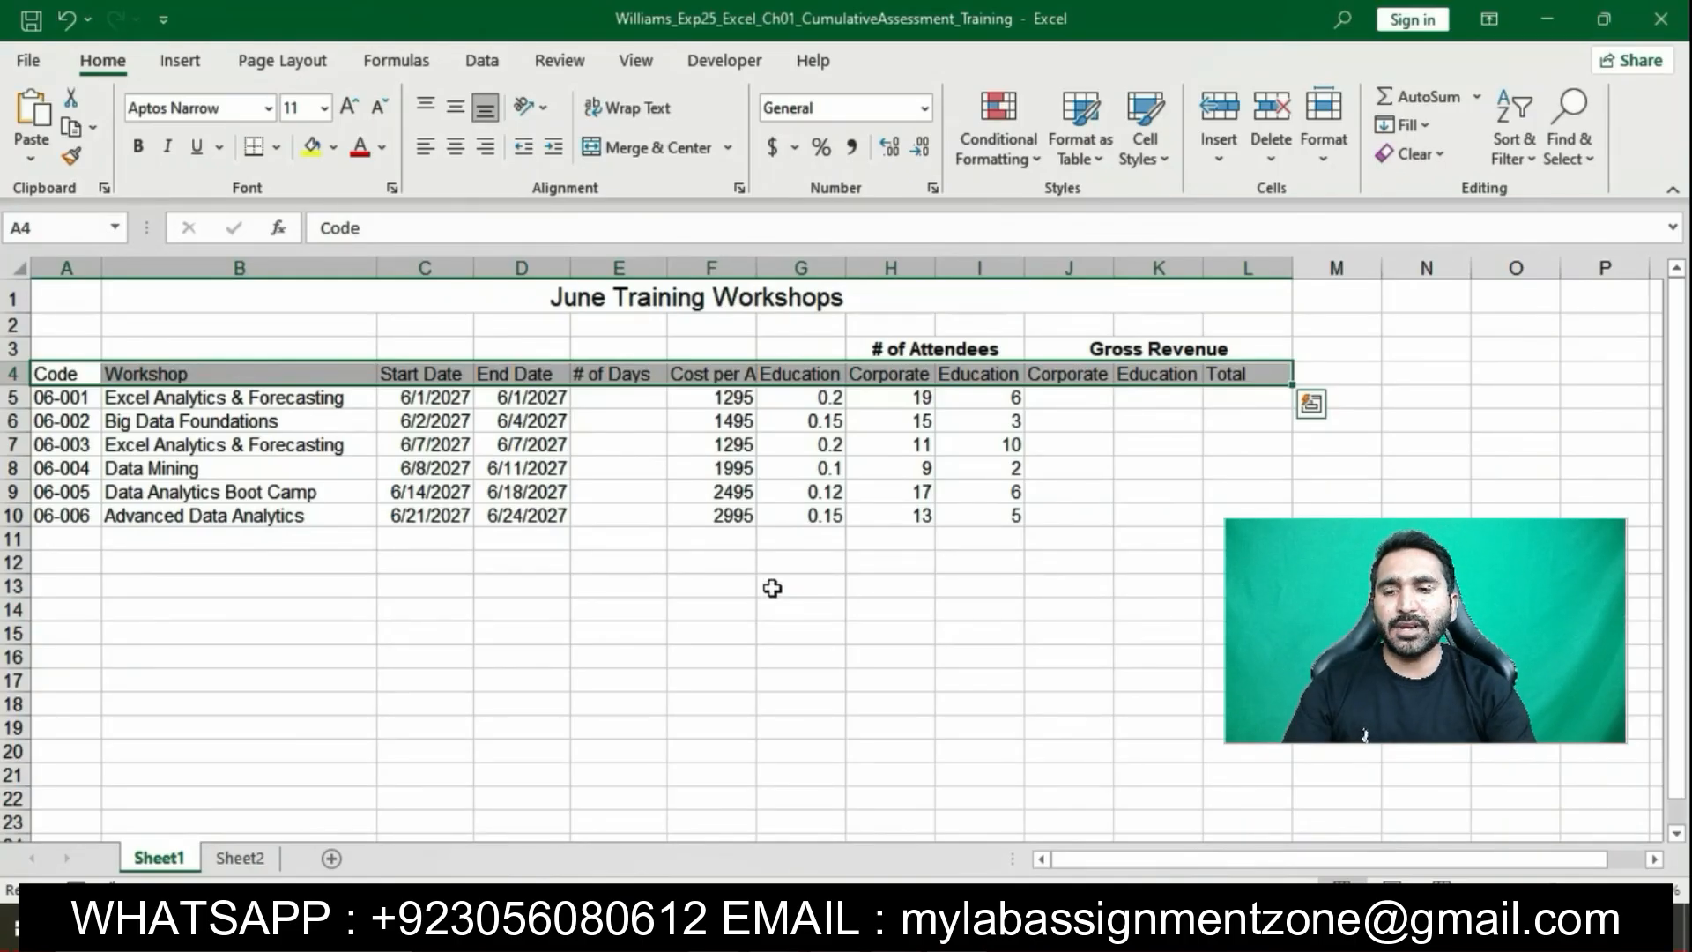
pyautogui.click(916, 931)
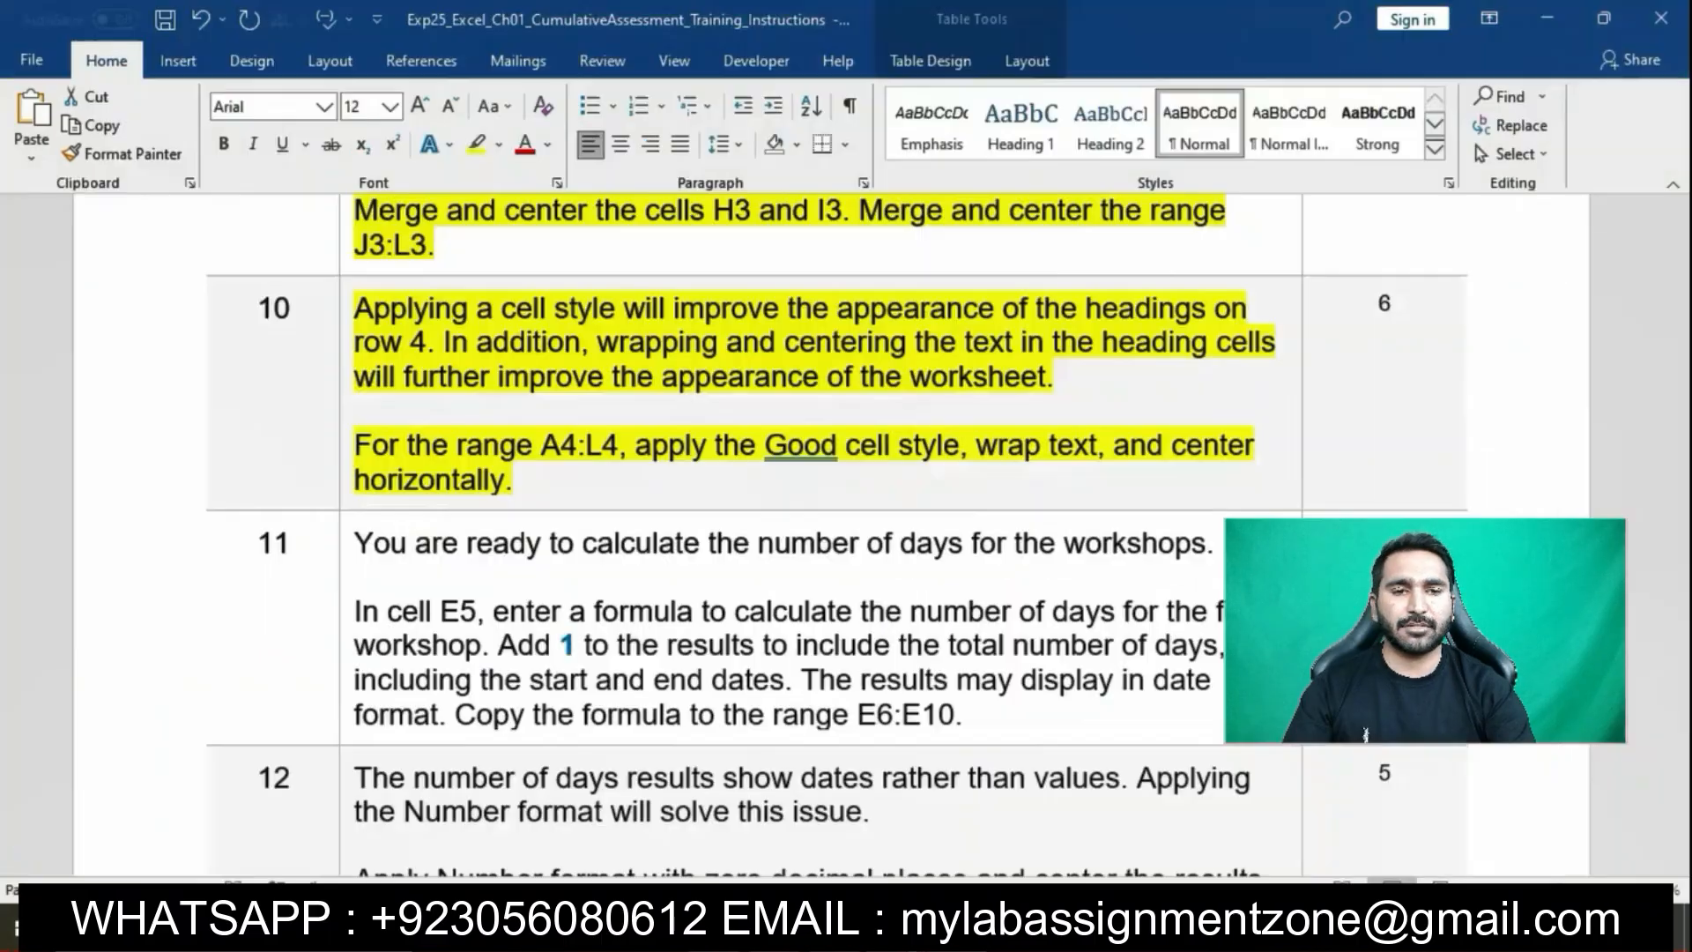
pyautogui.moveTo(636, 448); pyautogui.dragTo(928, 452)
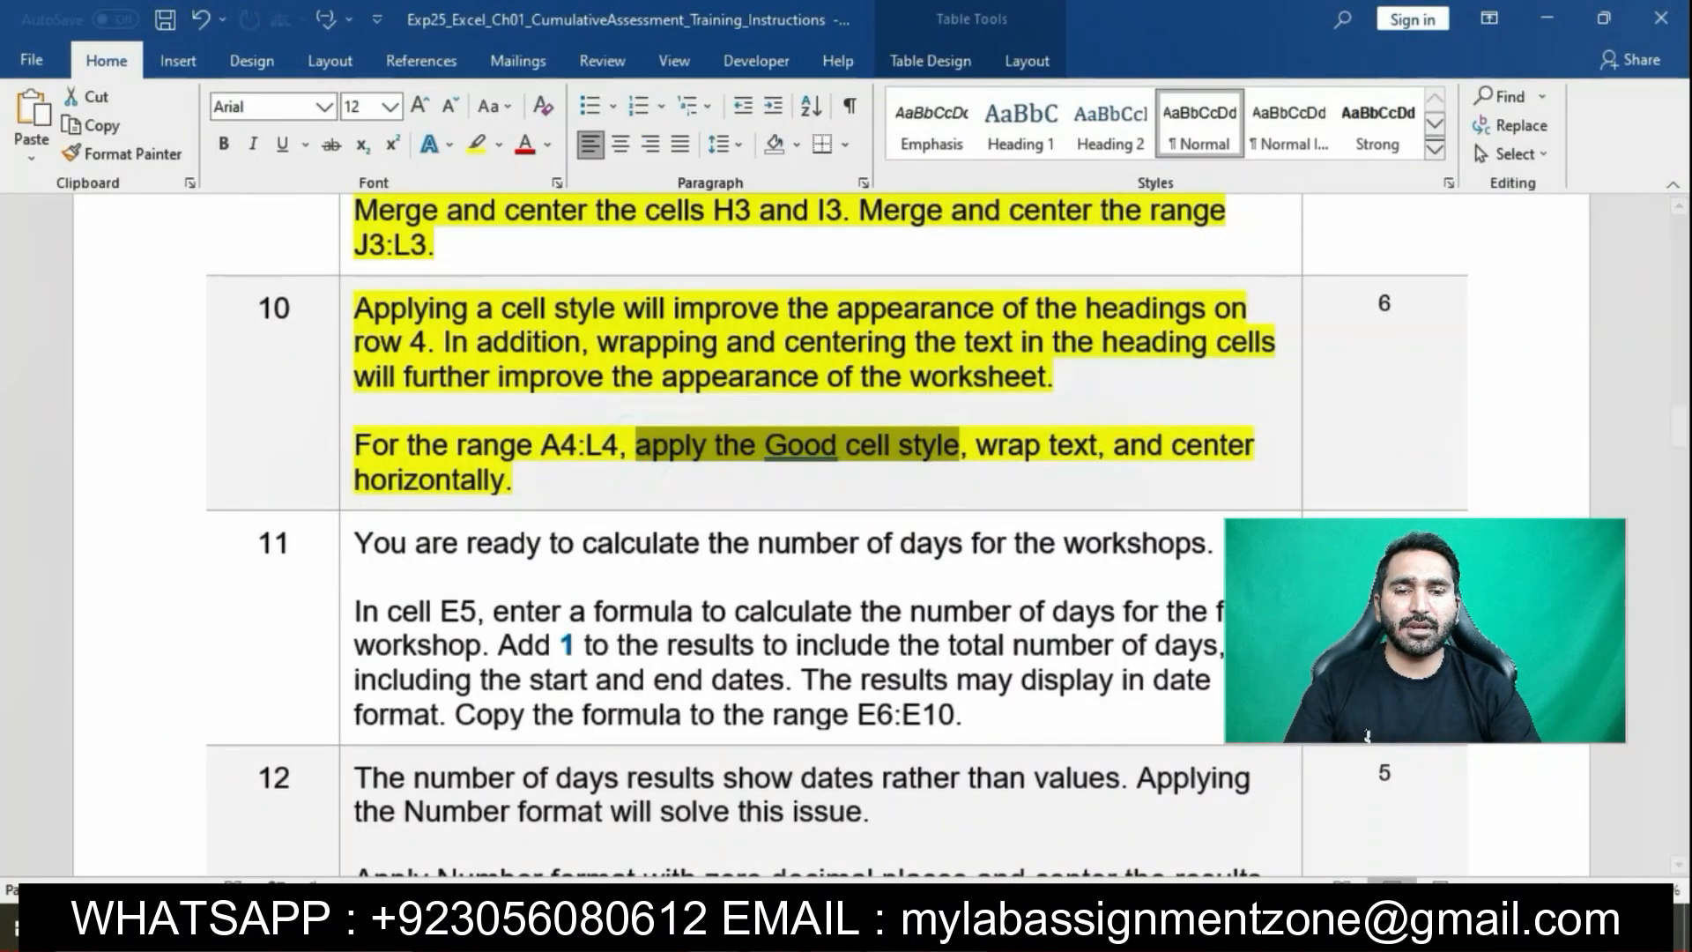
pyautogui.click(947, 930)
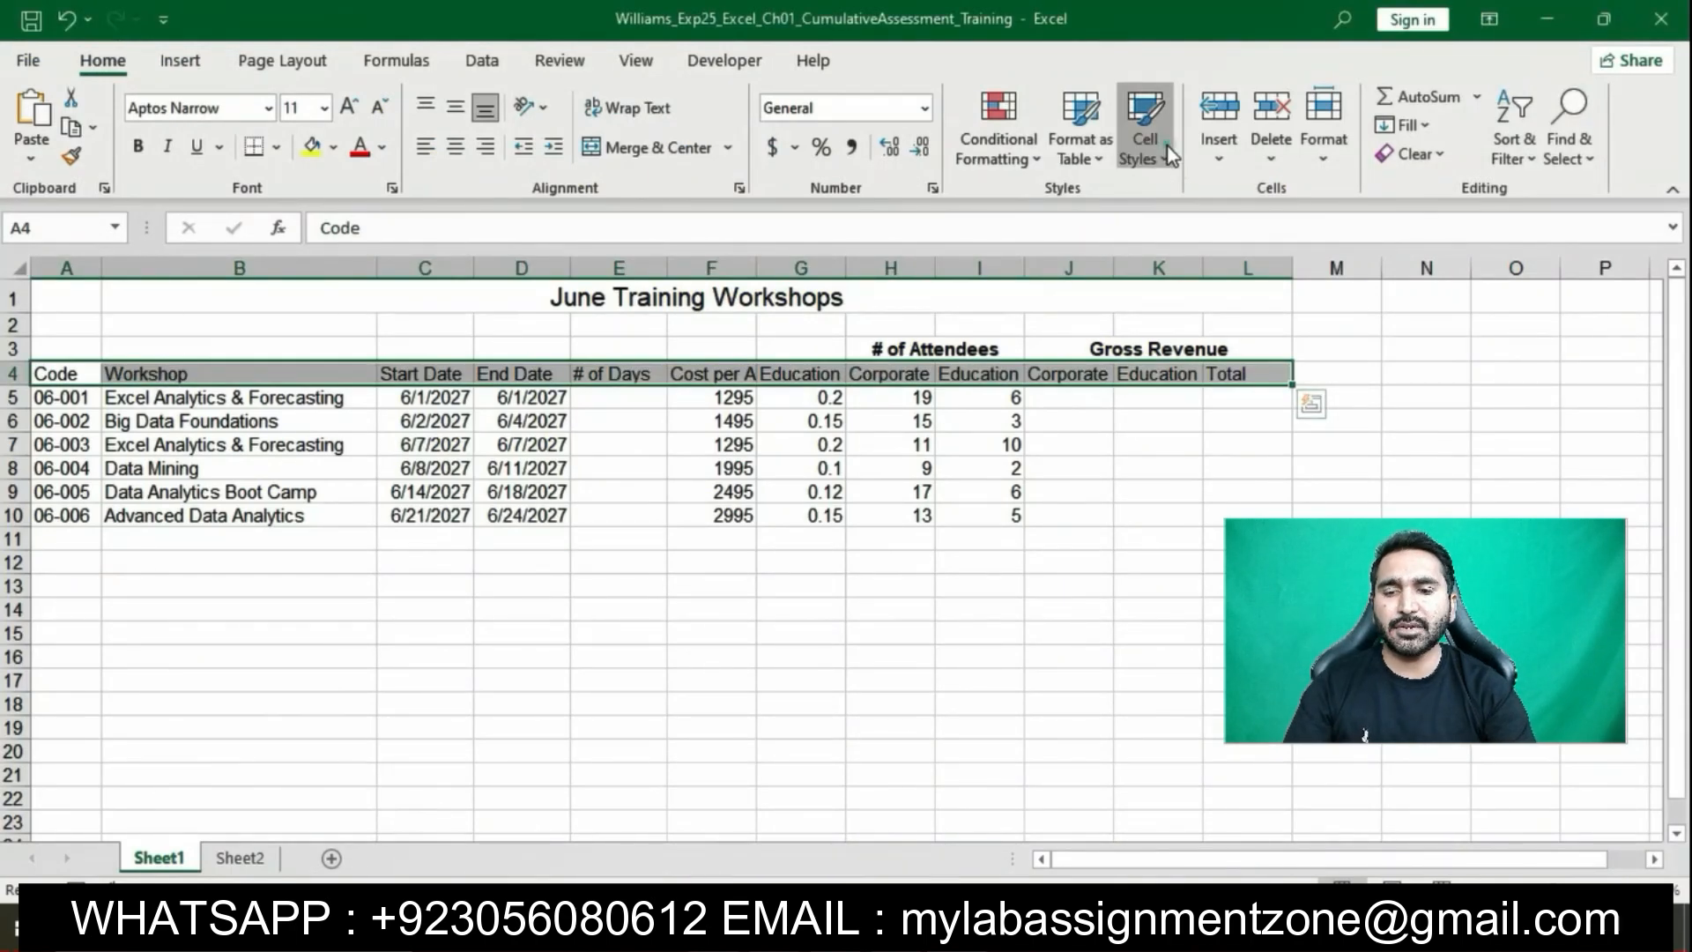
pyautogui.click(1169, 155)
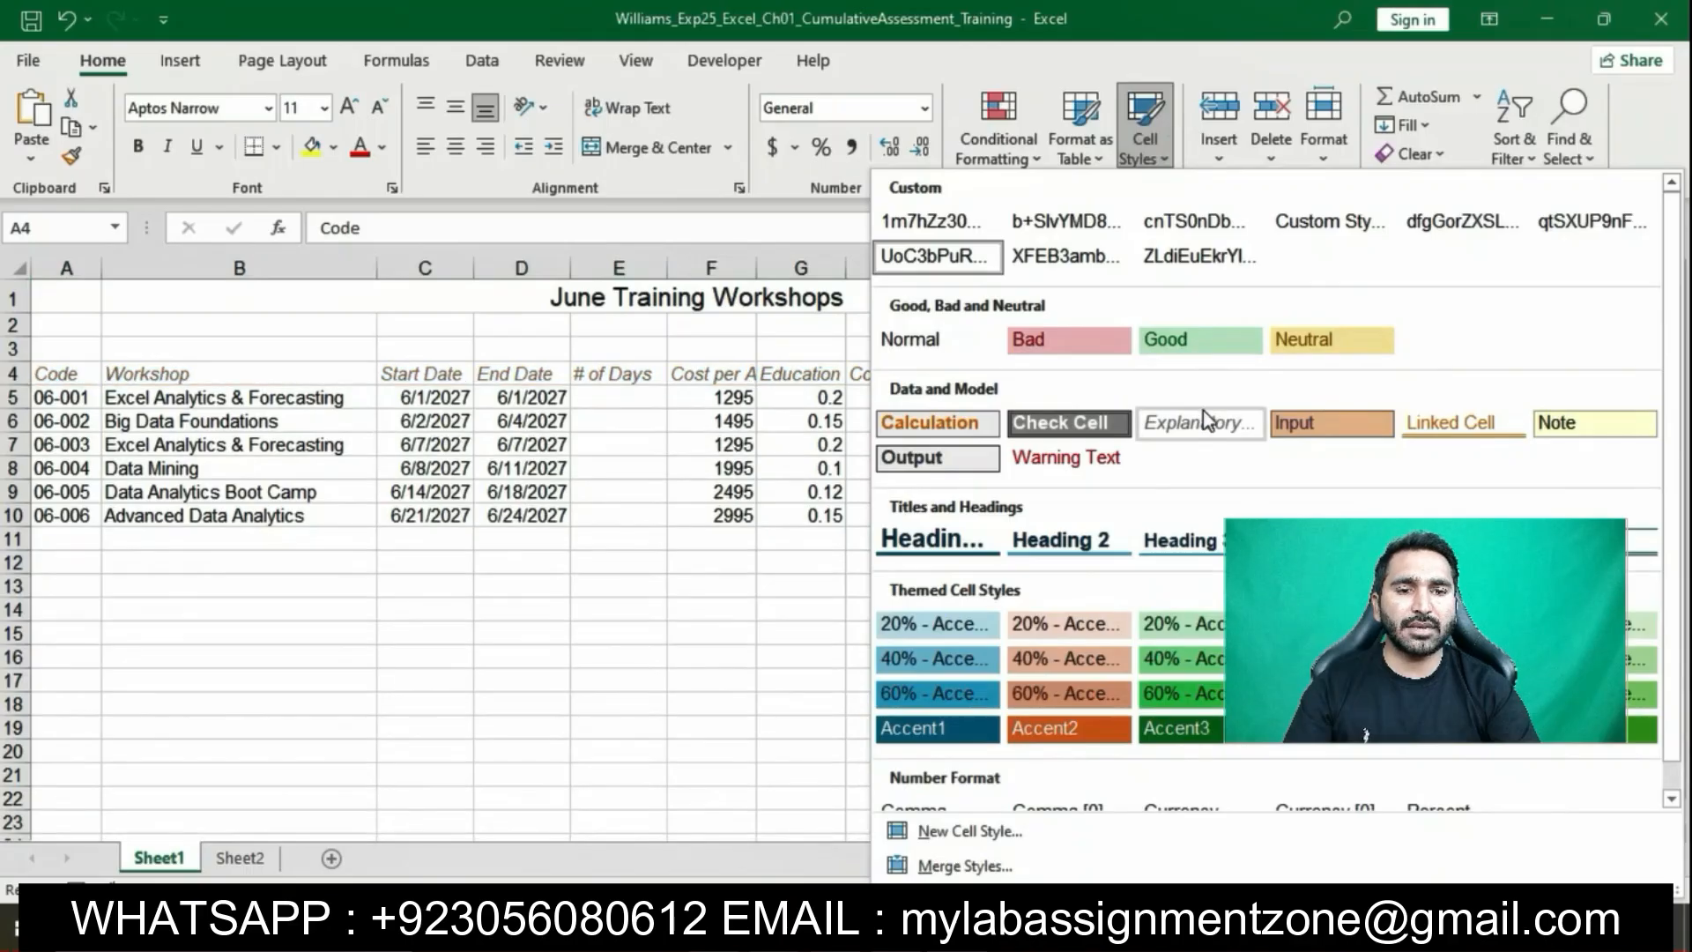
pyautogui.click(1174, 340)
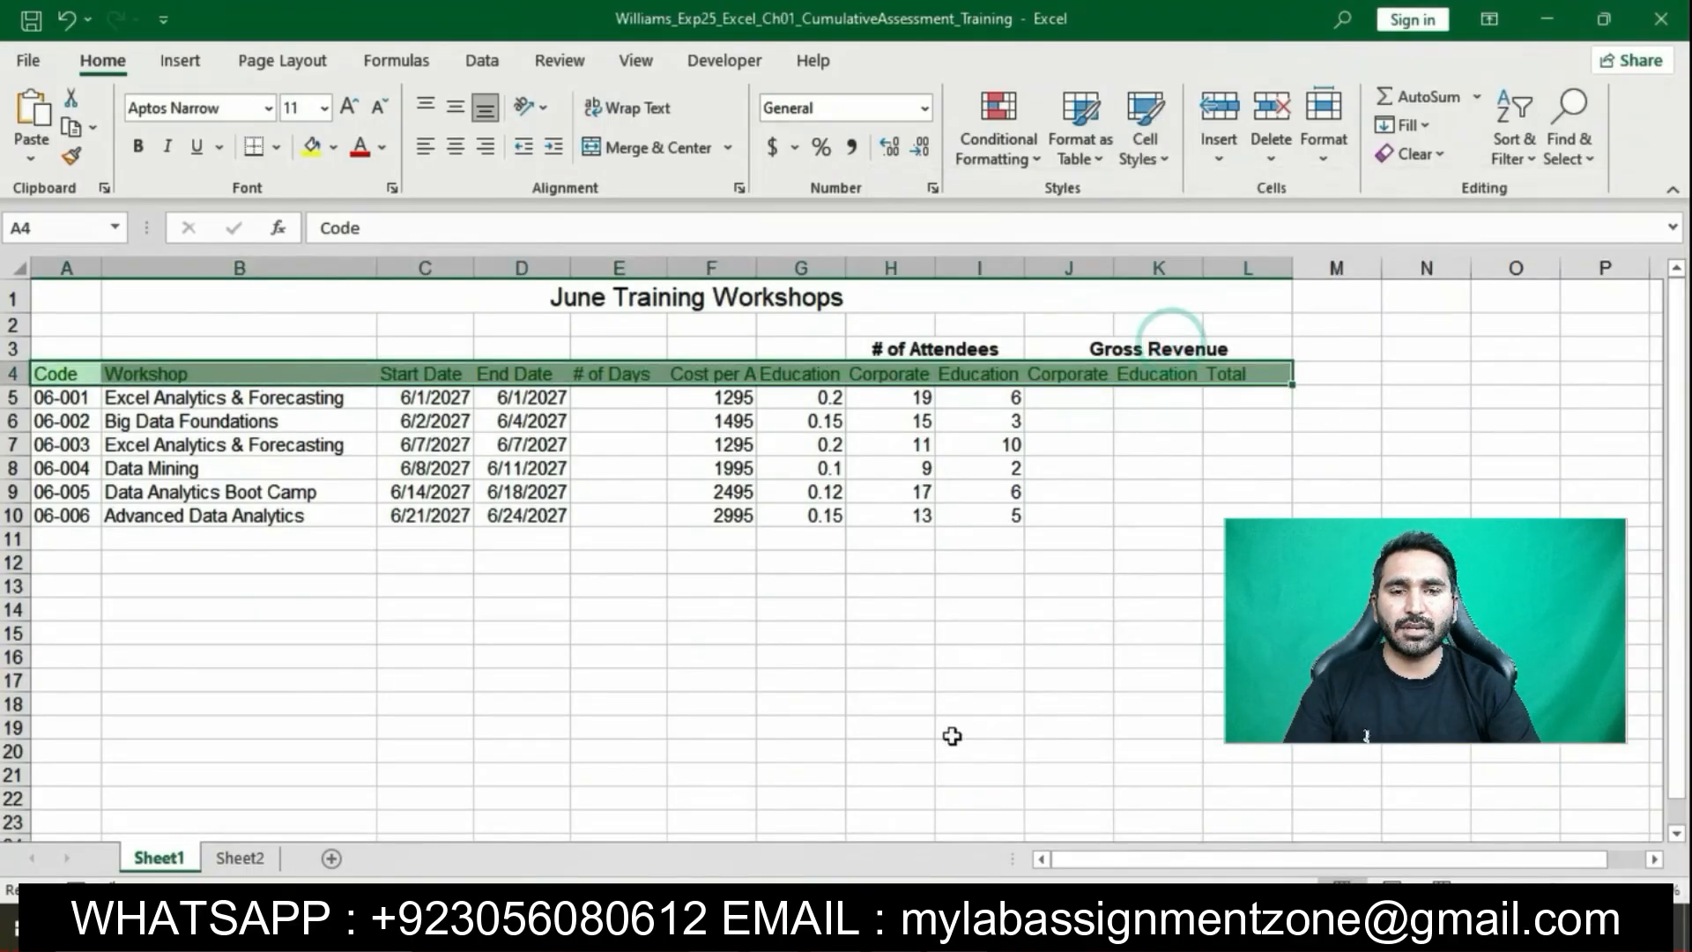
# Wrap the row 4 header text and center it horizontally
pyautogui.click(922, 930)
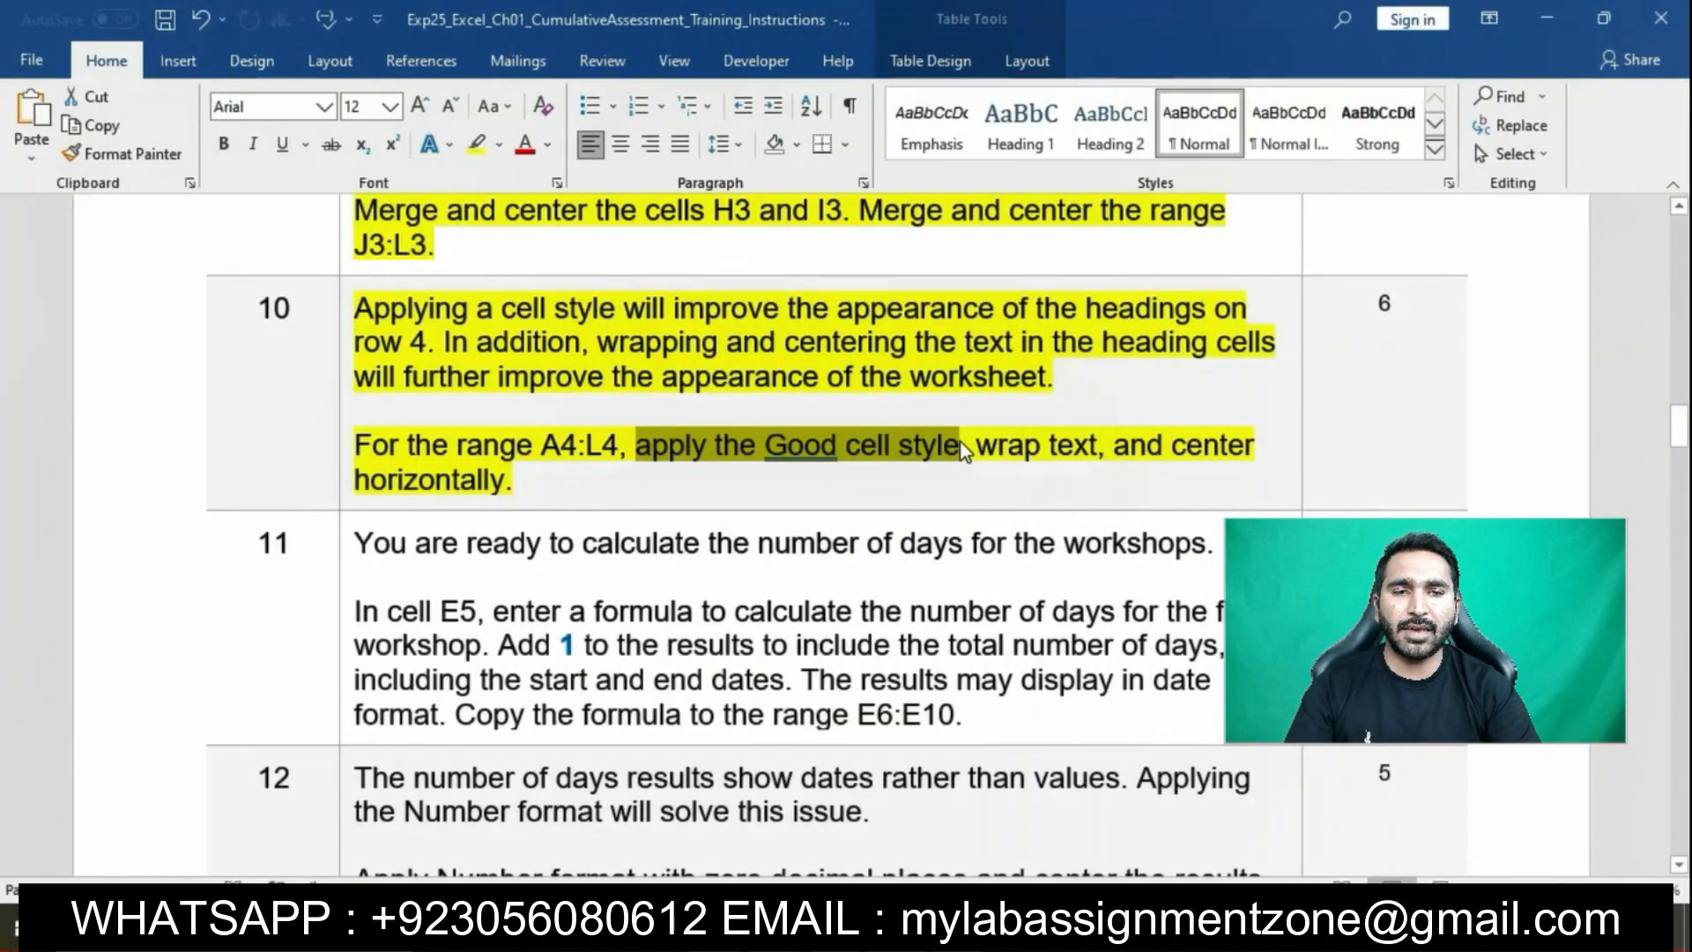
pyautogui.moveTo(974, 445); pyautogui.dragTo(1145, 480)
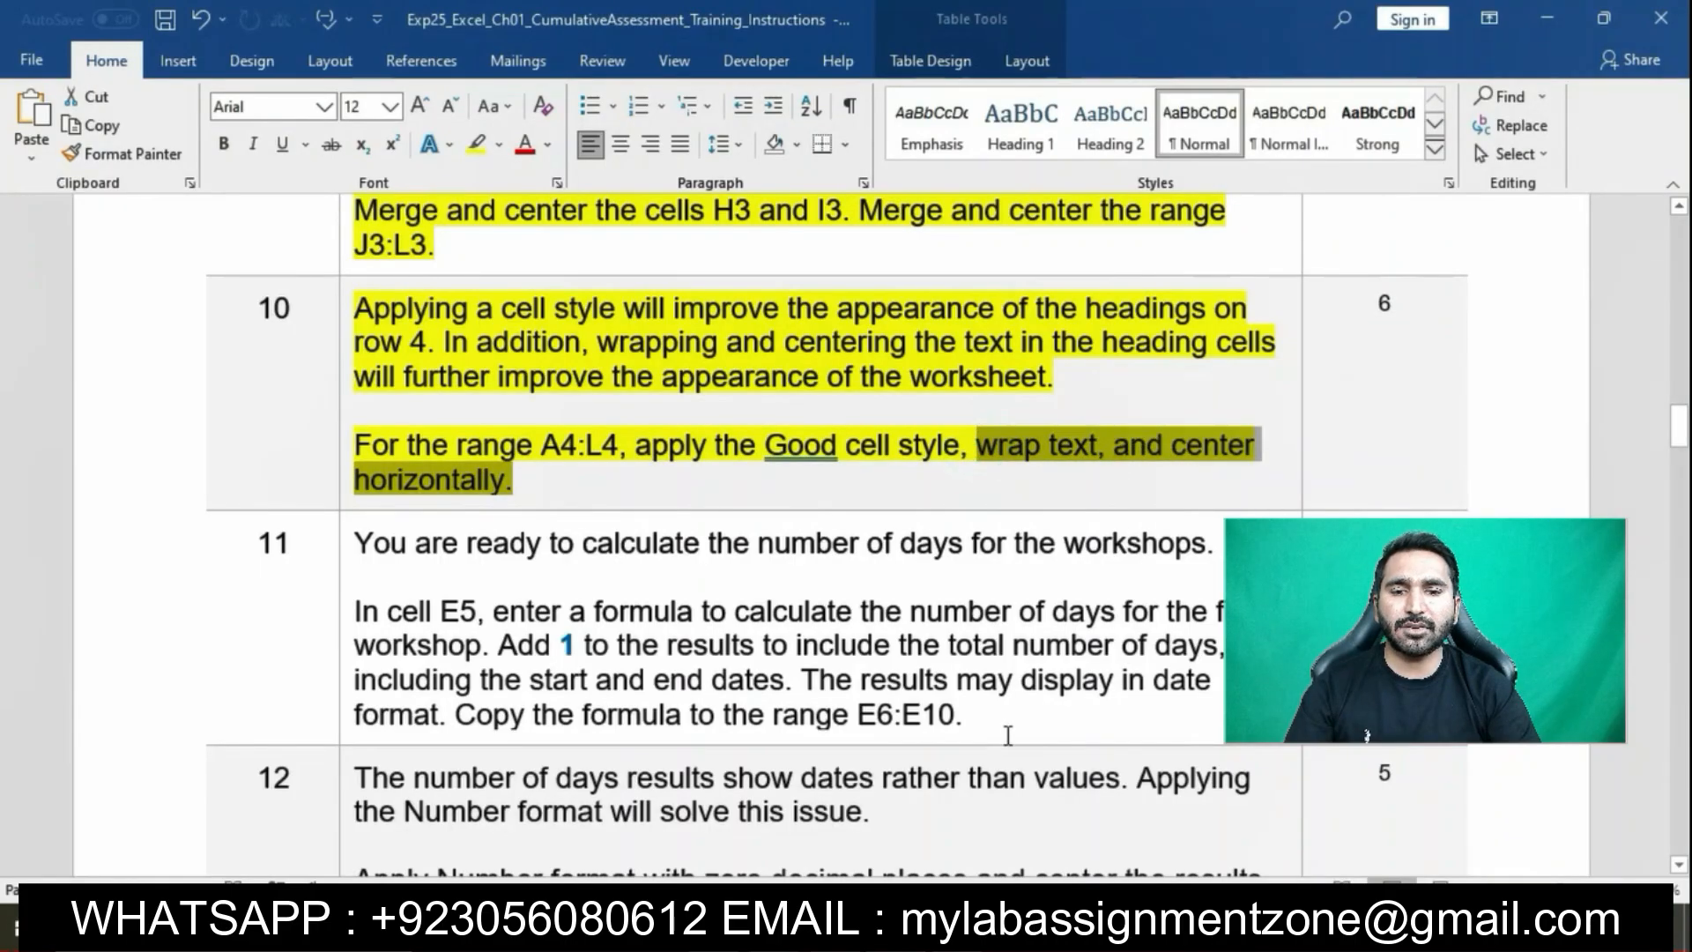
pyautogui.click(961, 929)
pyautogui.click(635, 109)
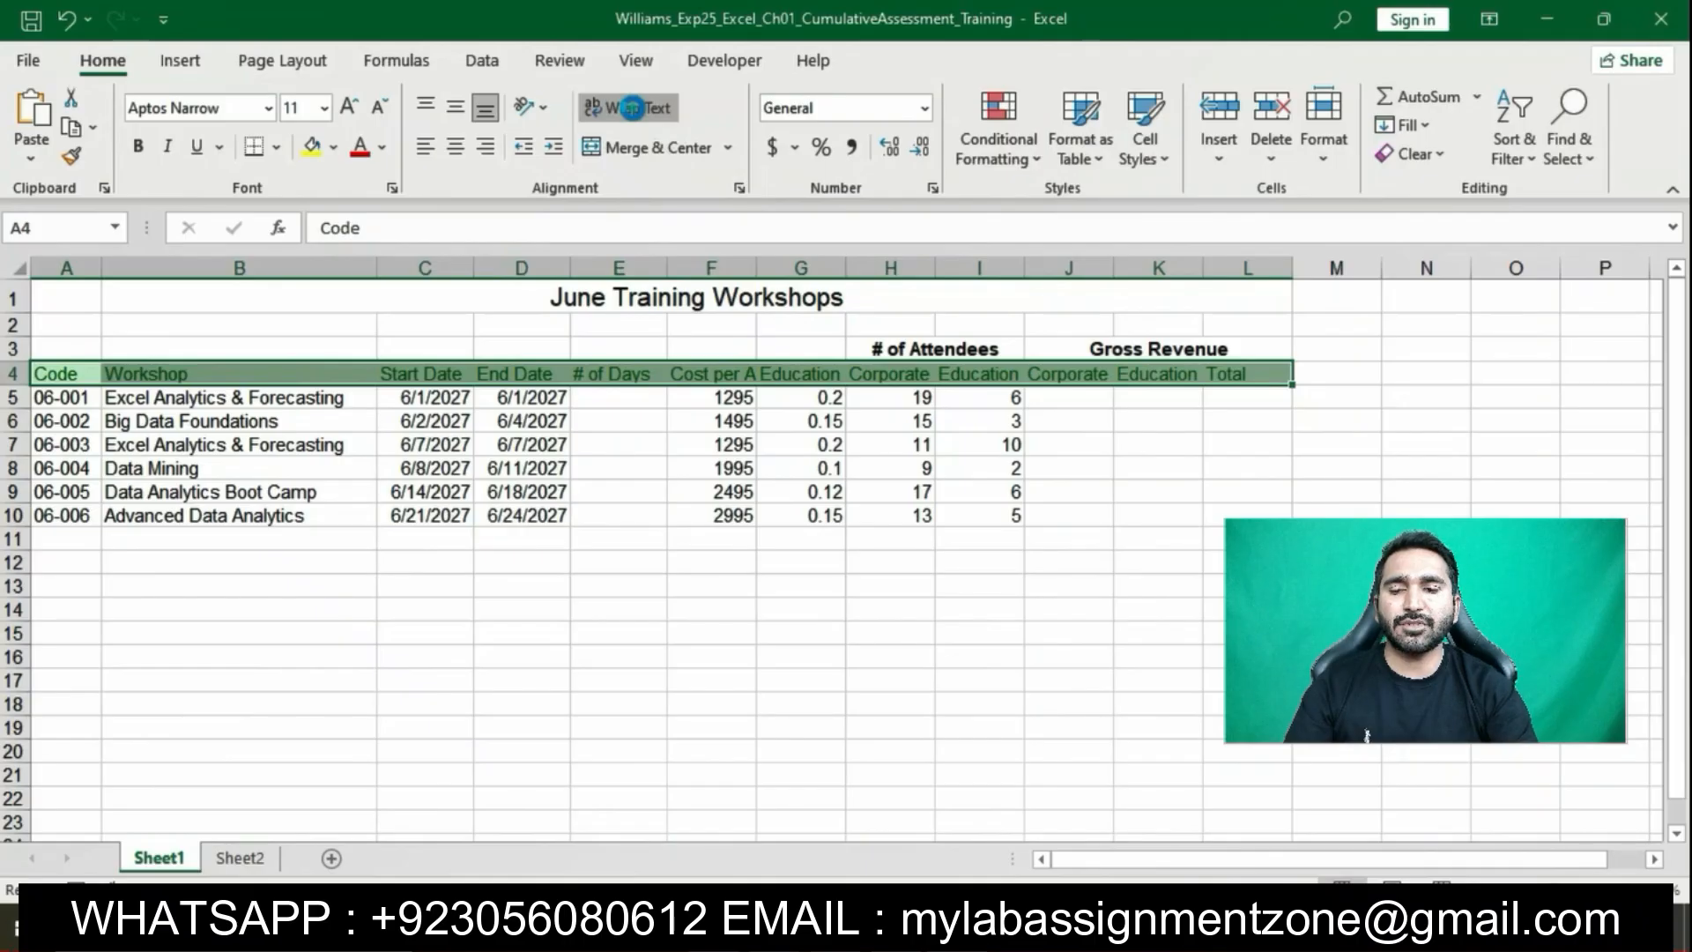
pyautogui.click(633, 107)
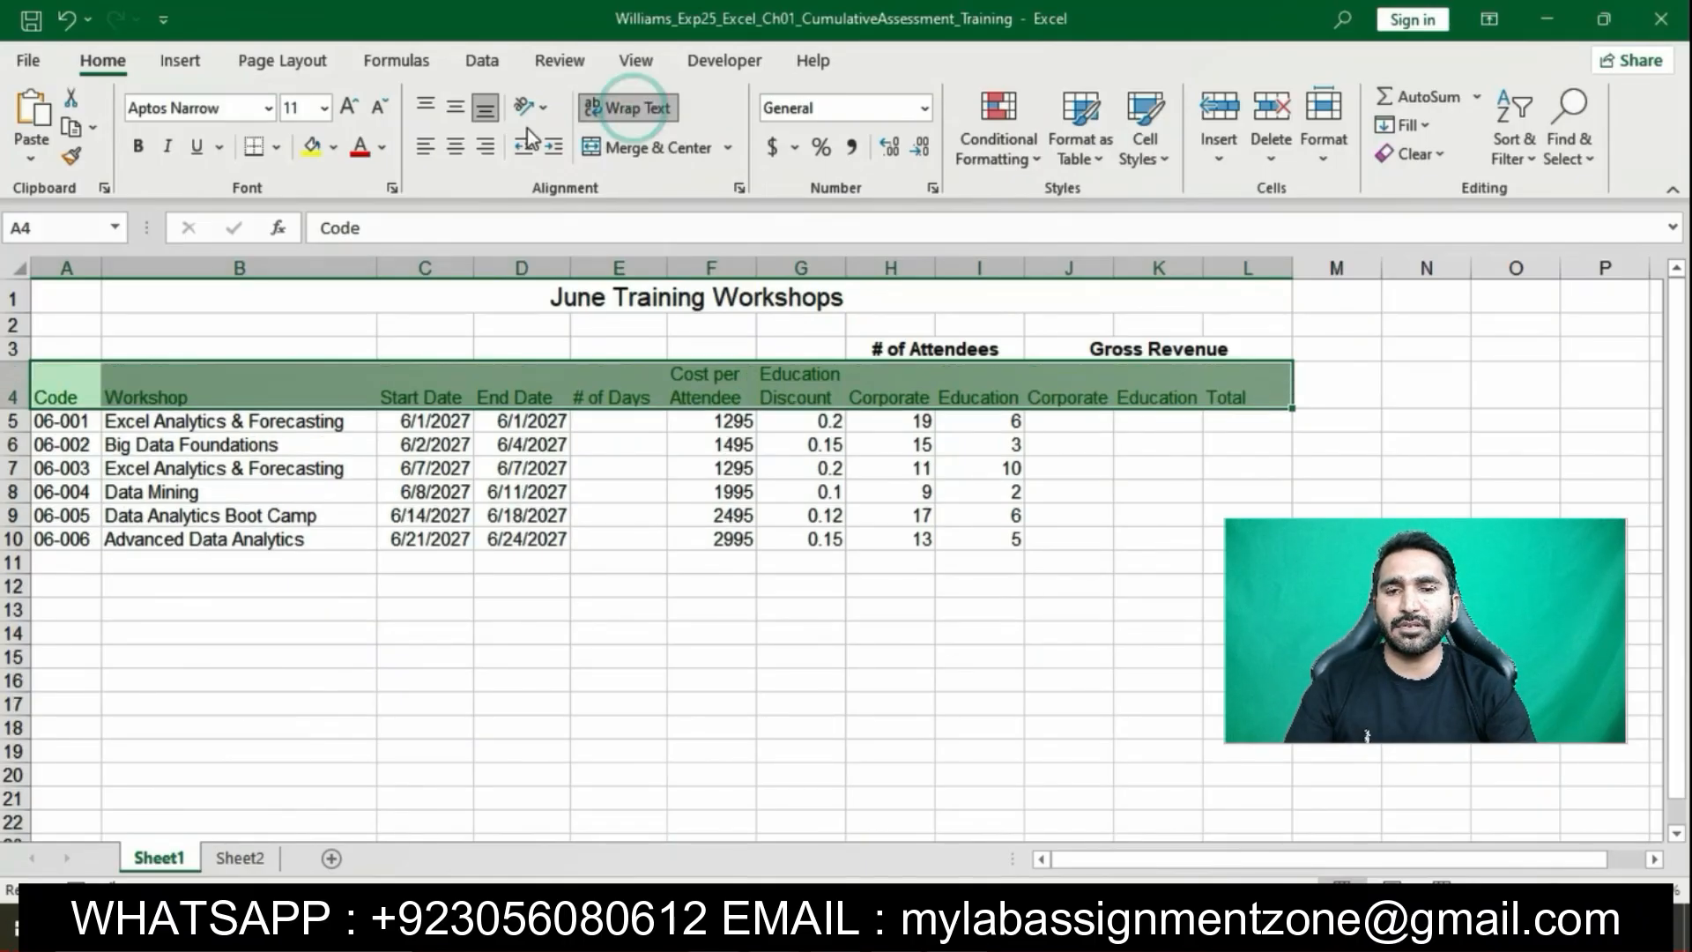
pyautogui.click(455, 148)
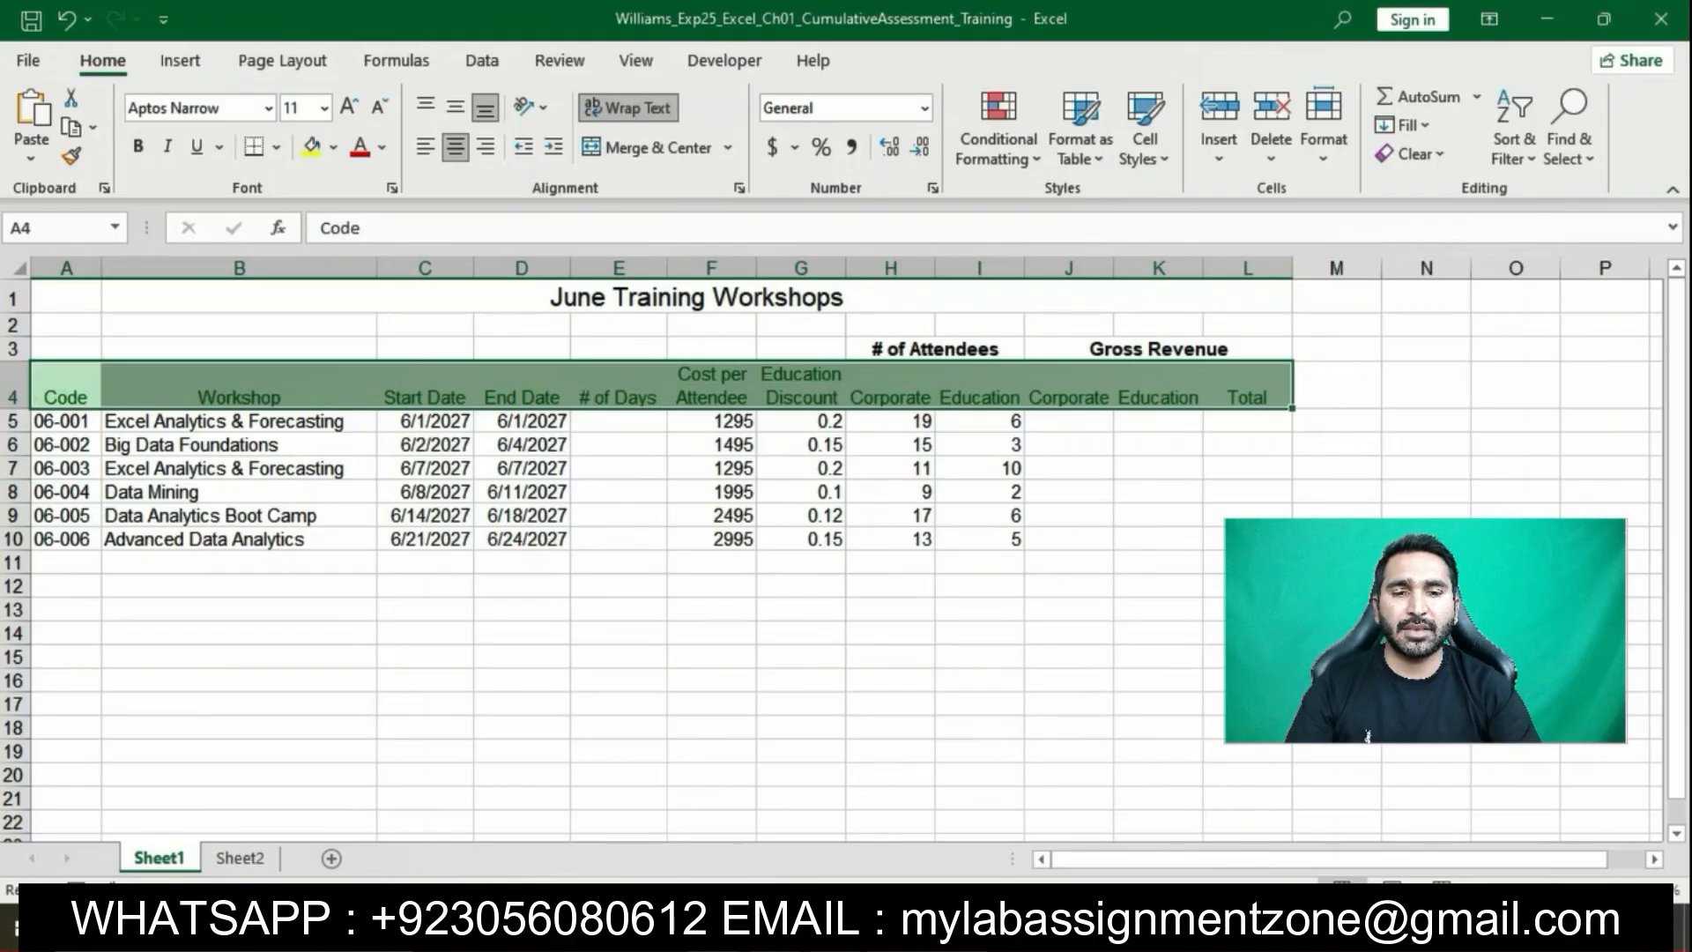
pyautogui.hotkey('alt', 'Tab')
# Highlight step 11 (days calculation in E5, copied to E6:E10) in yellow and mark its E5 formula sentence
pyautogui.click(707, 471)
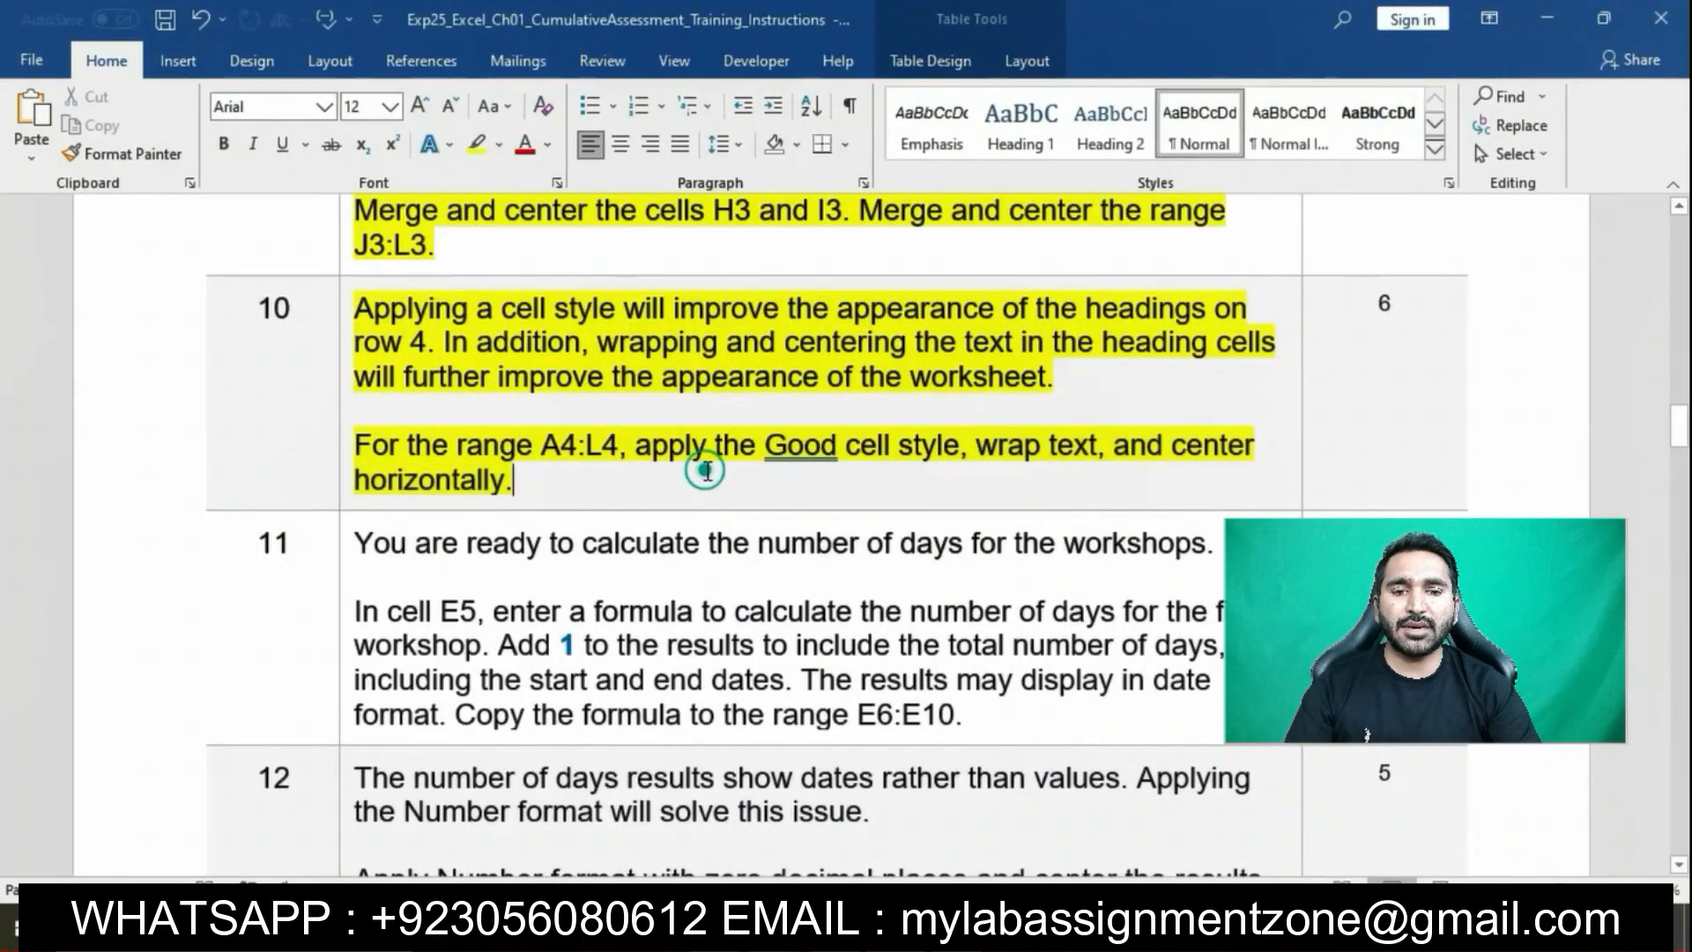
pyautogui.scroll(-2, 696, 450)
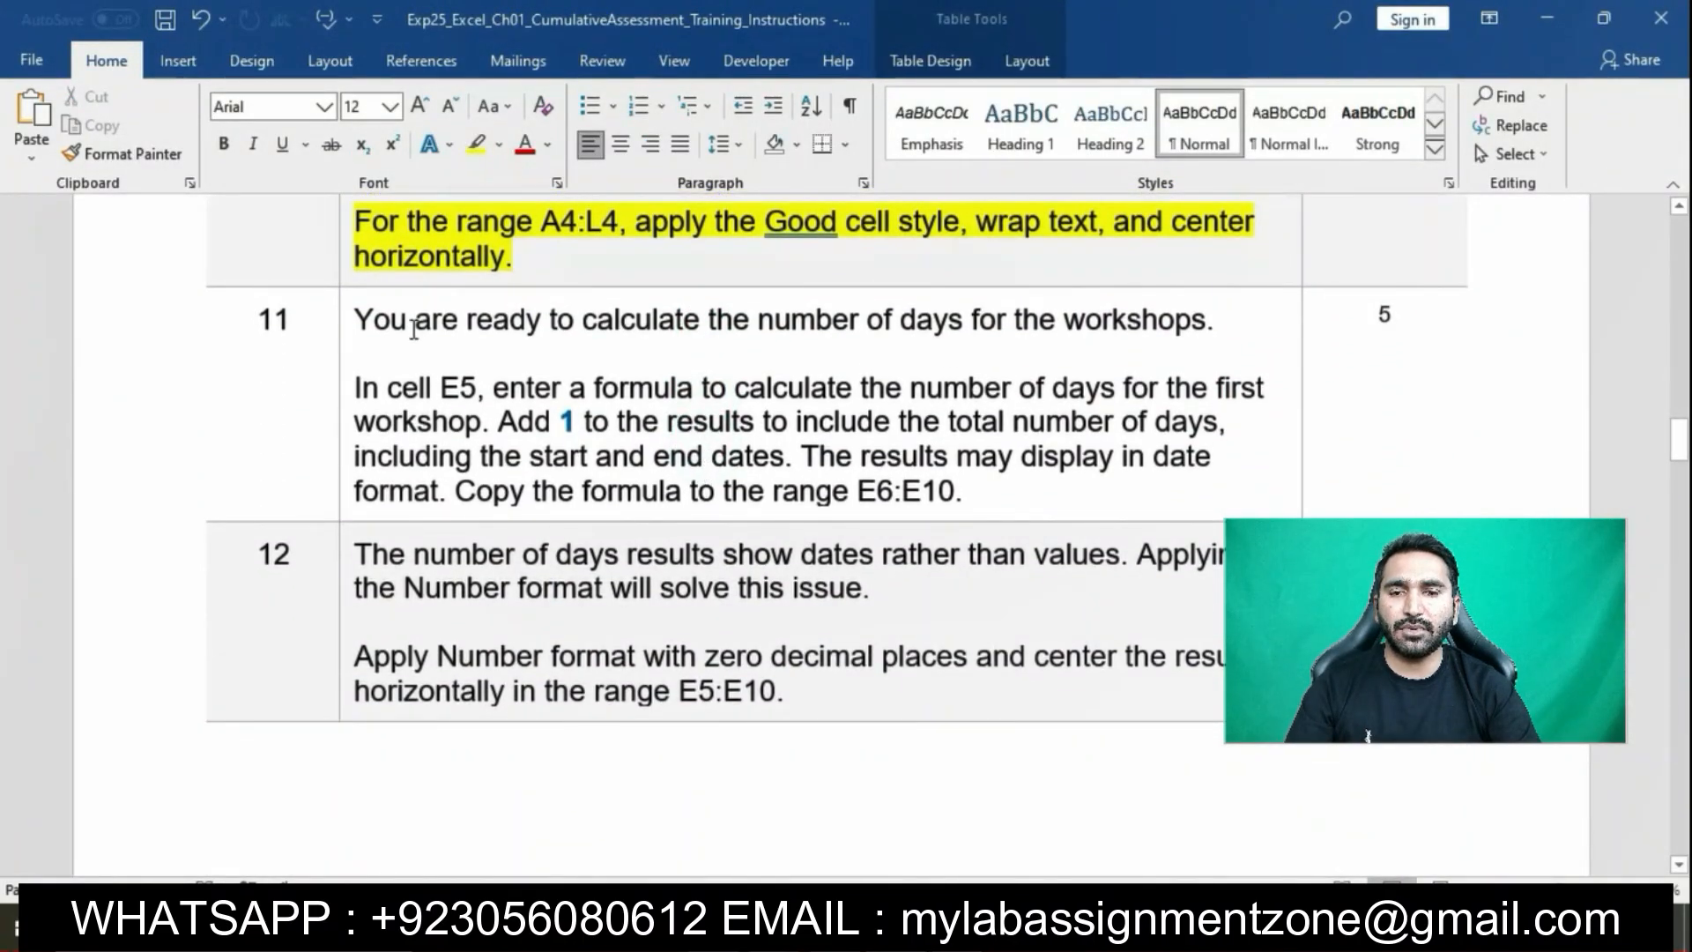
pyautogui.click(346, 322)
pyautogui.click(344, 324)
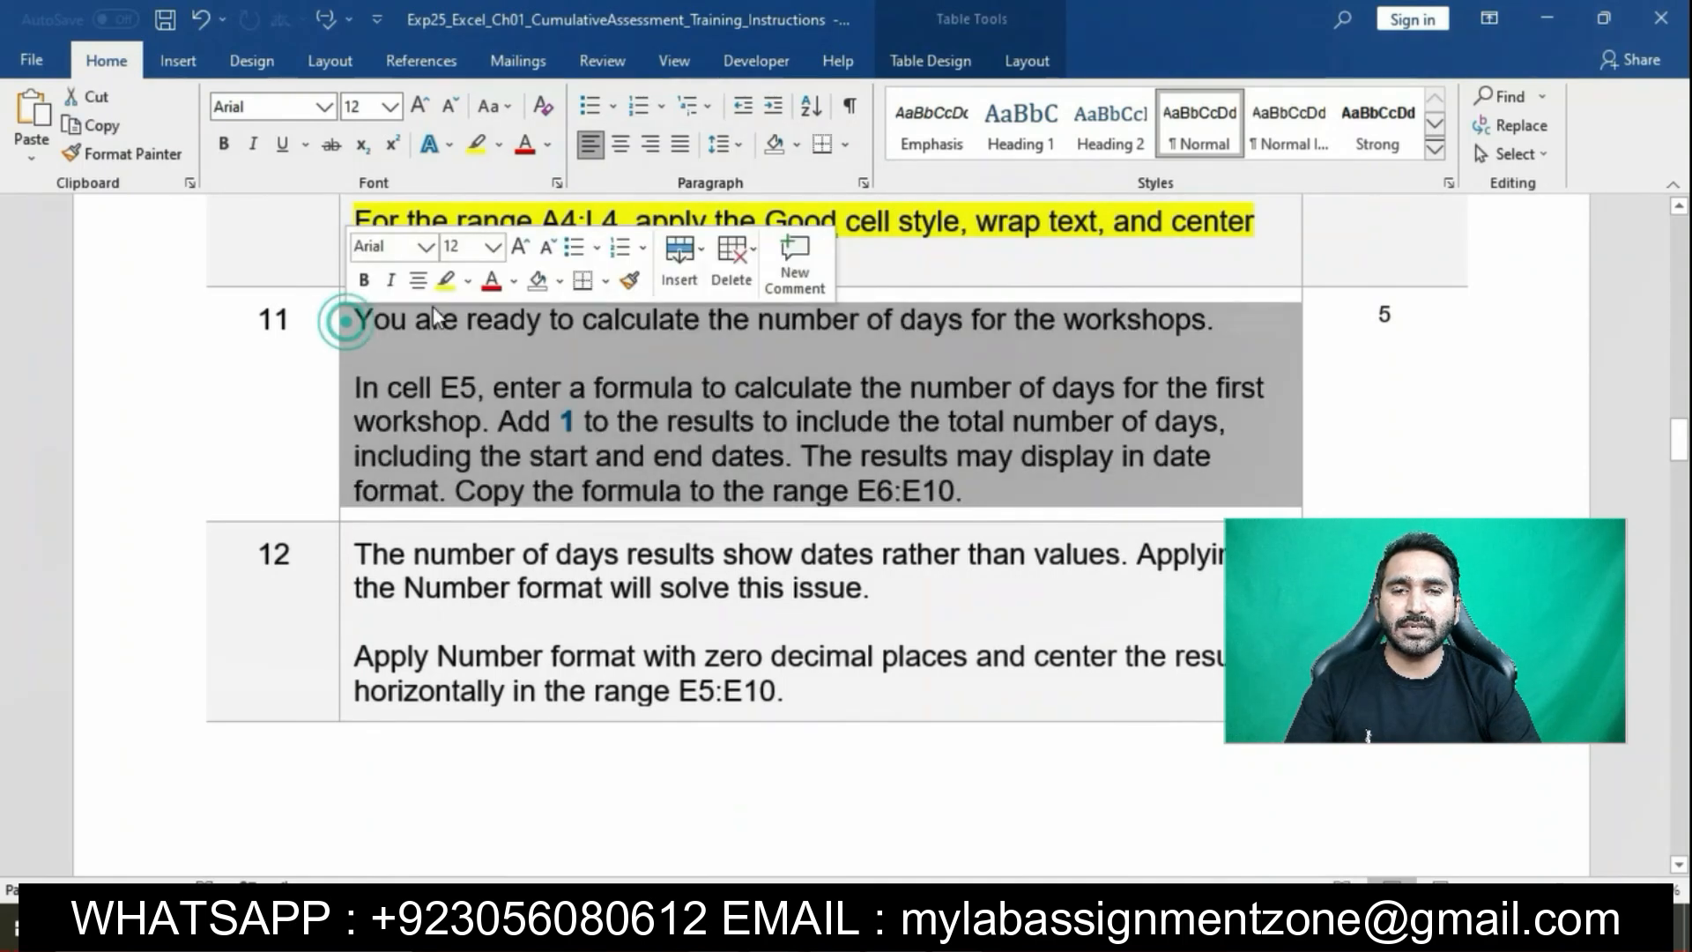
pyautogui.click(441, 284)
pyautogui.click(523, 388)
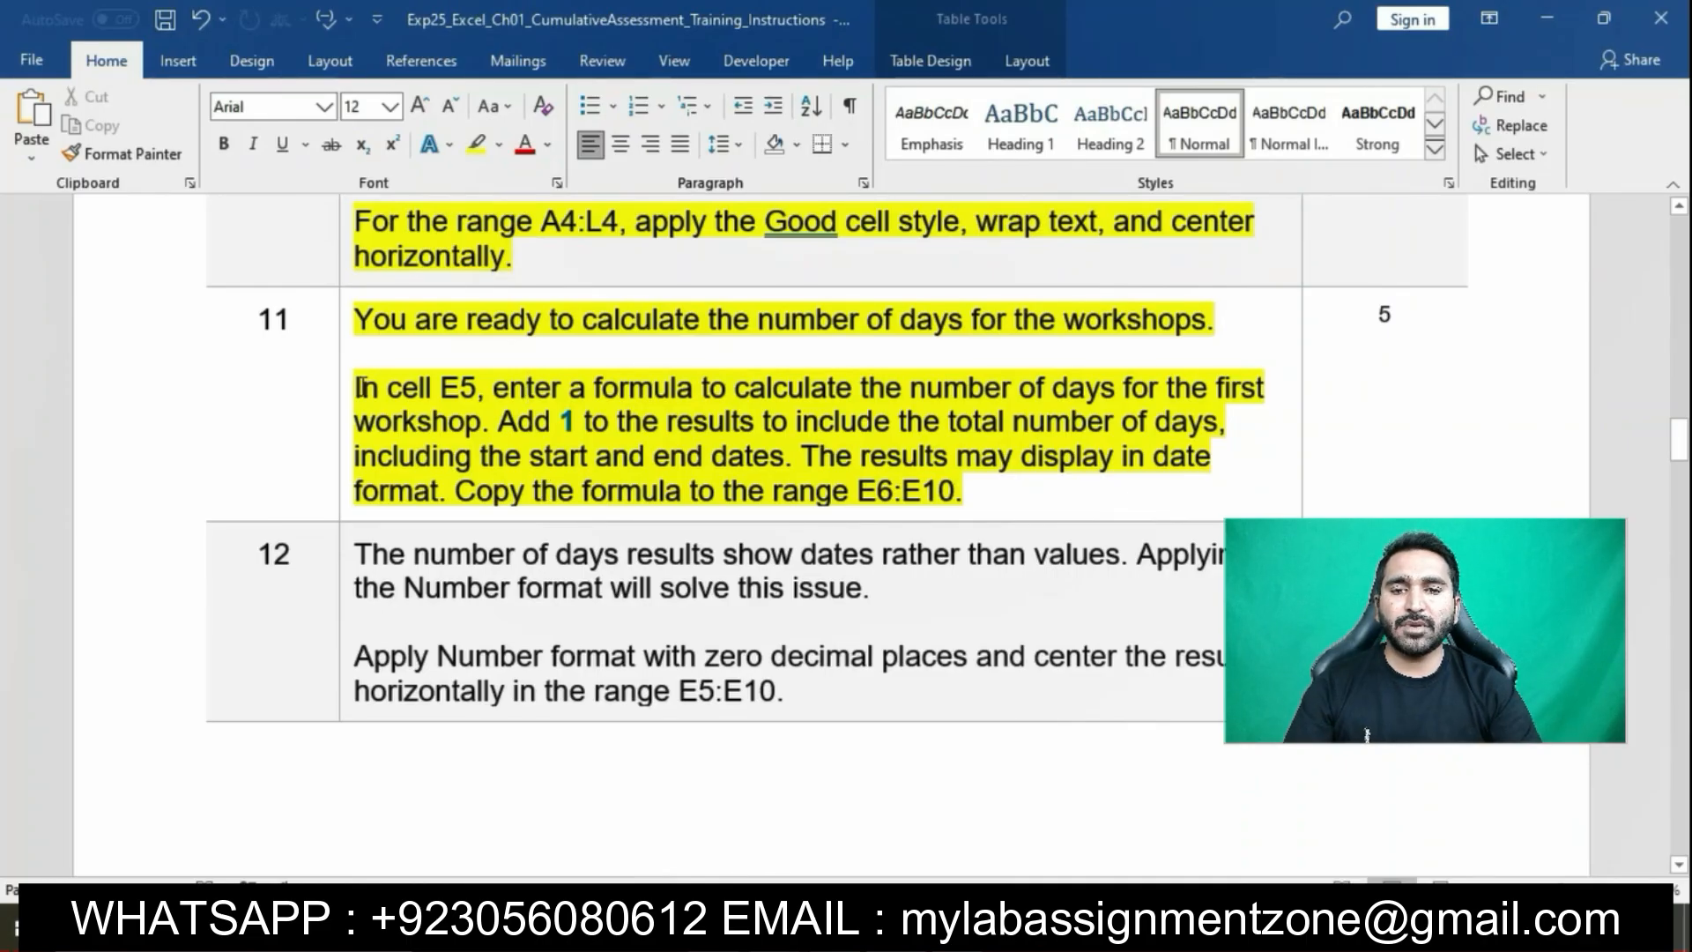
pyautogui.moveTo(357, 388); pyautogui.dragTo(799, 454)
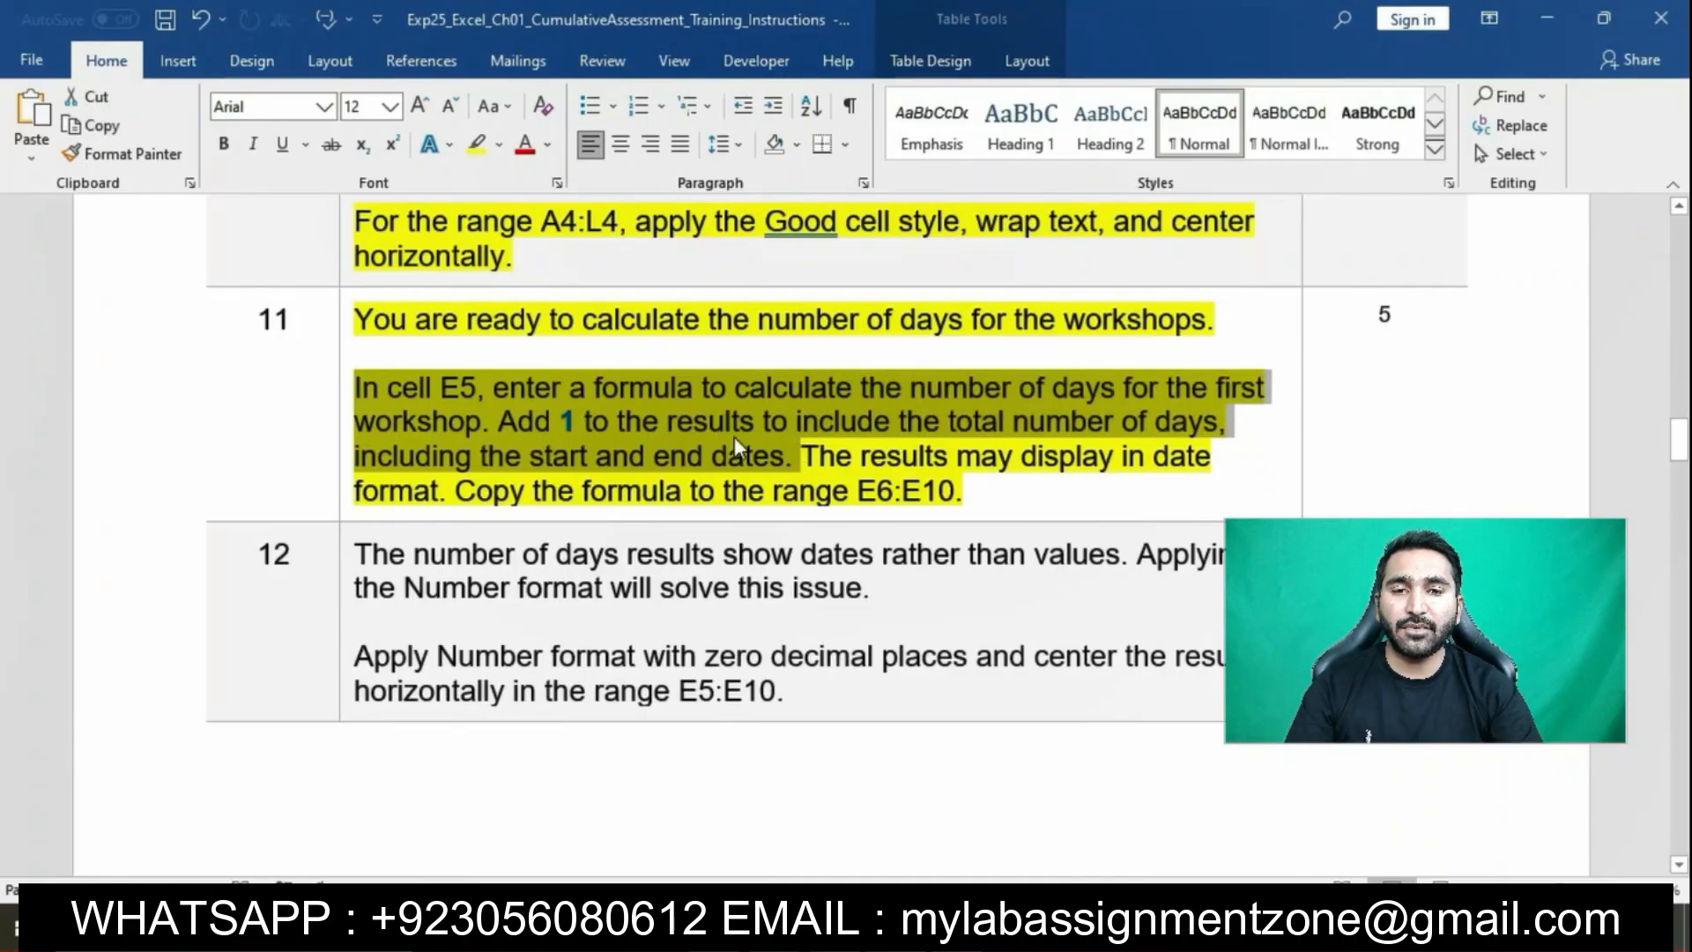
# Enter the formula =(D5-C5)+1 in cell E5 to count the workshop's inclusive days
pyautogui.hotkey('alt', 'Tab')
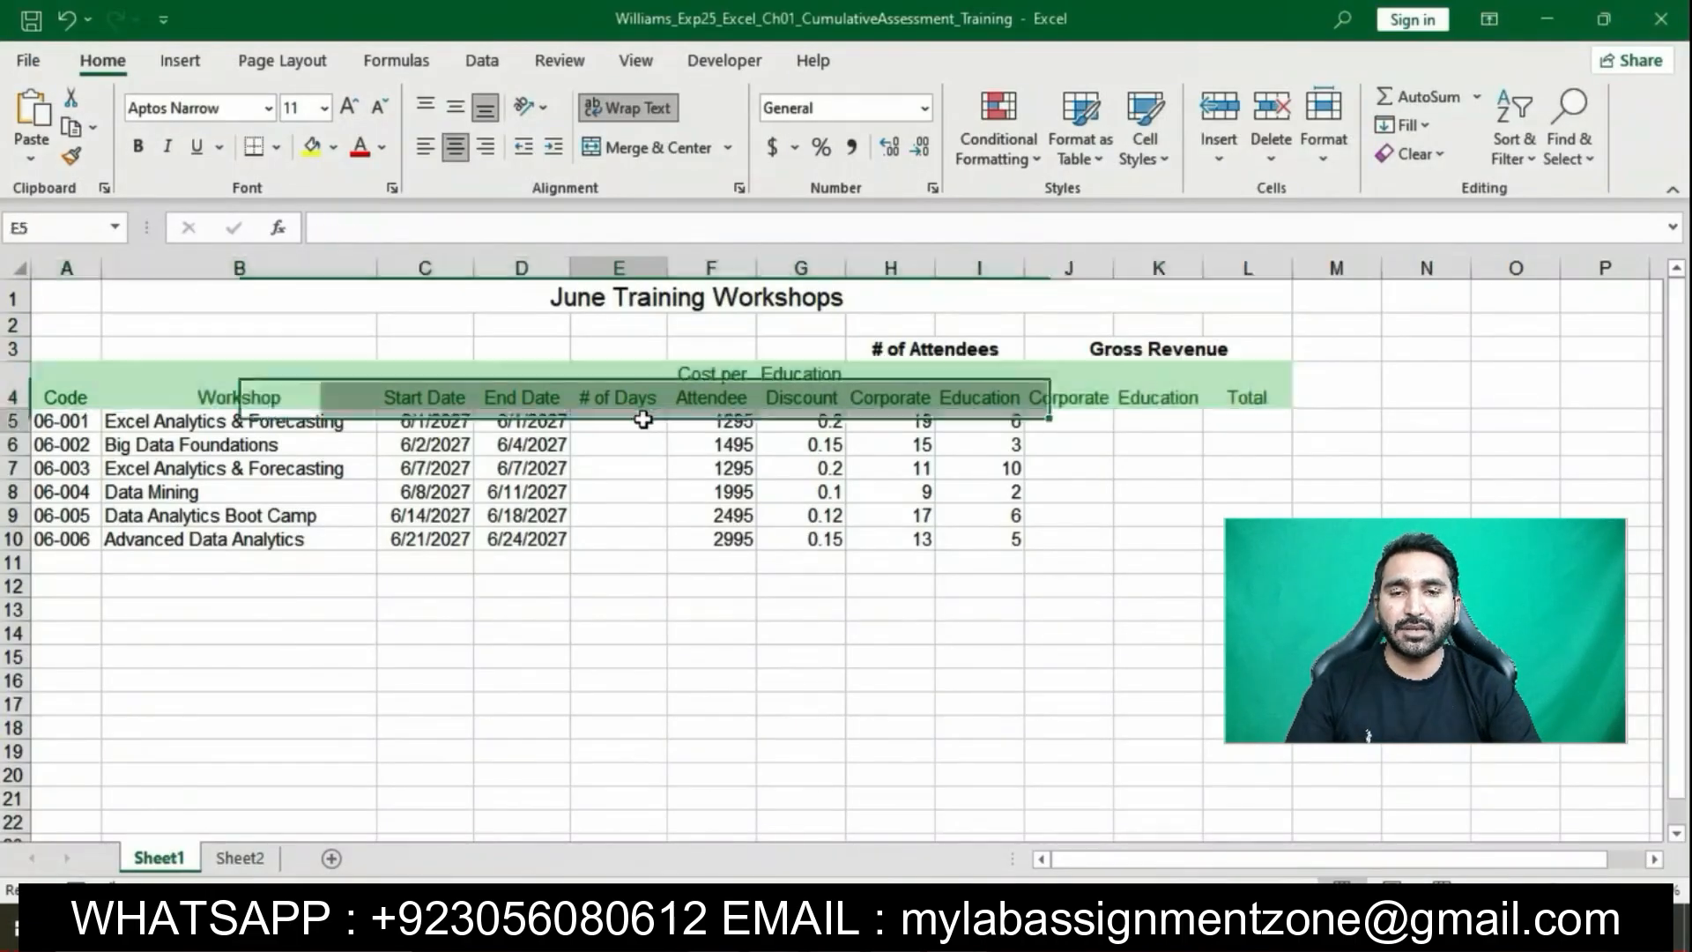
pyautogui.doubleClick(643, 420)
pyautogui.write('=')
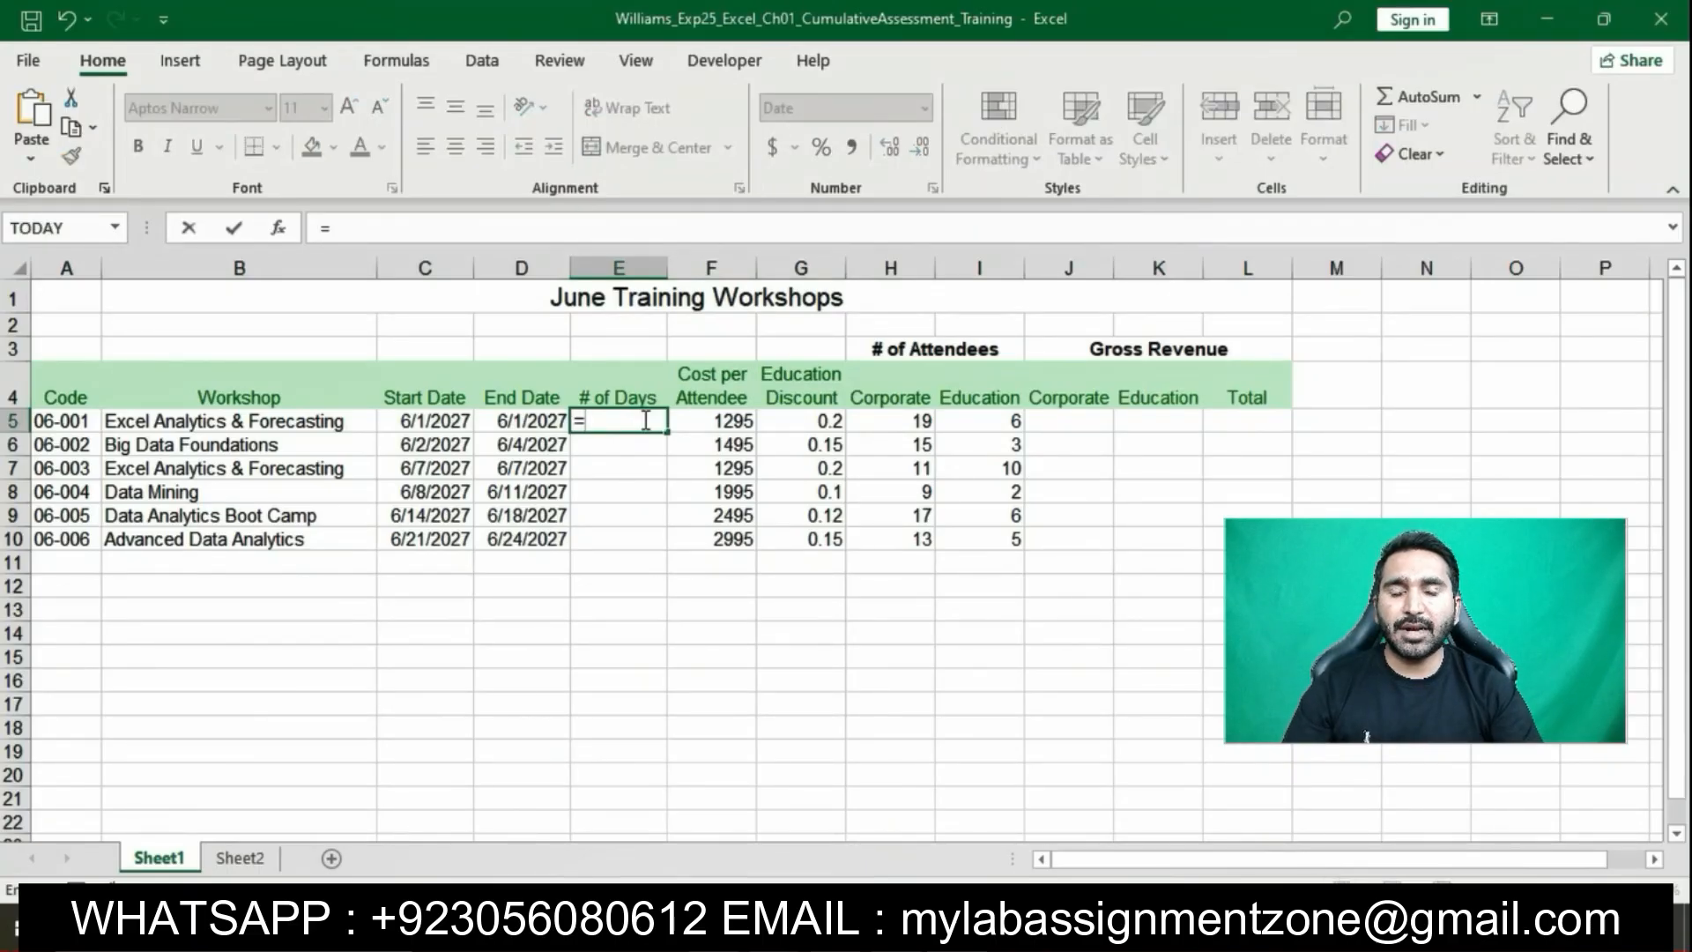
pyautogui.write('(')
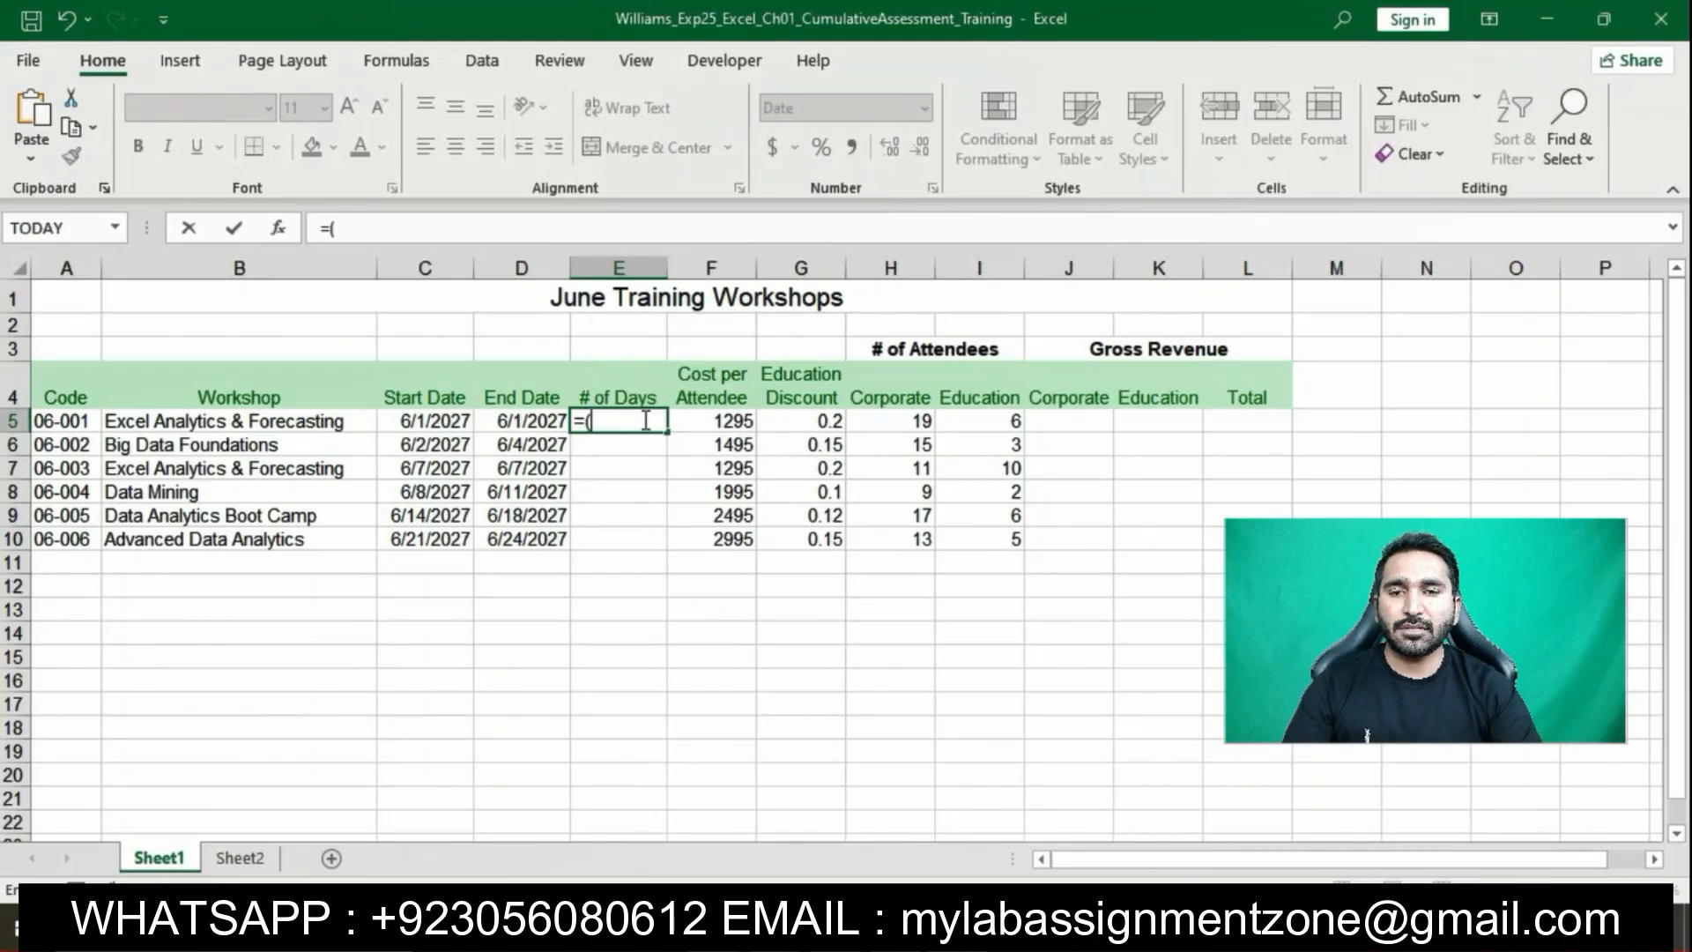
pyautogui.click(504, 420)
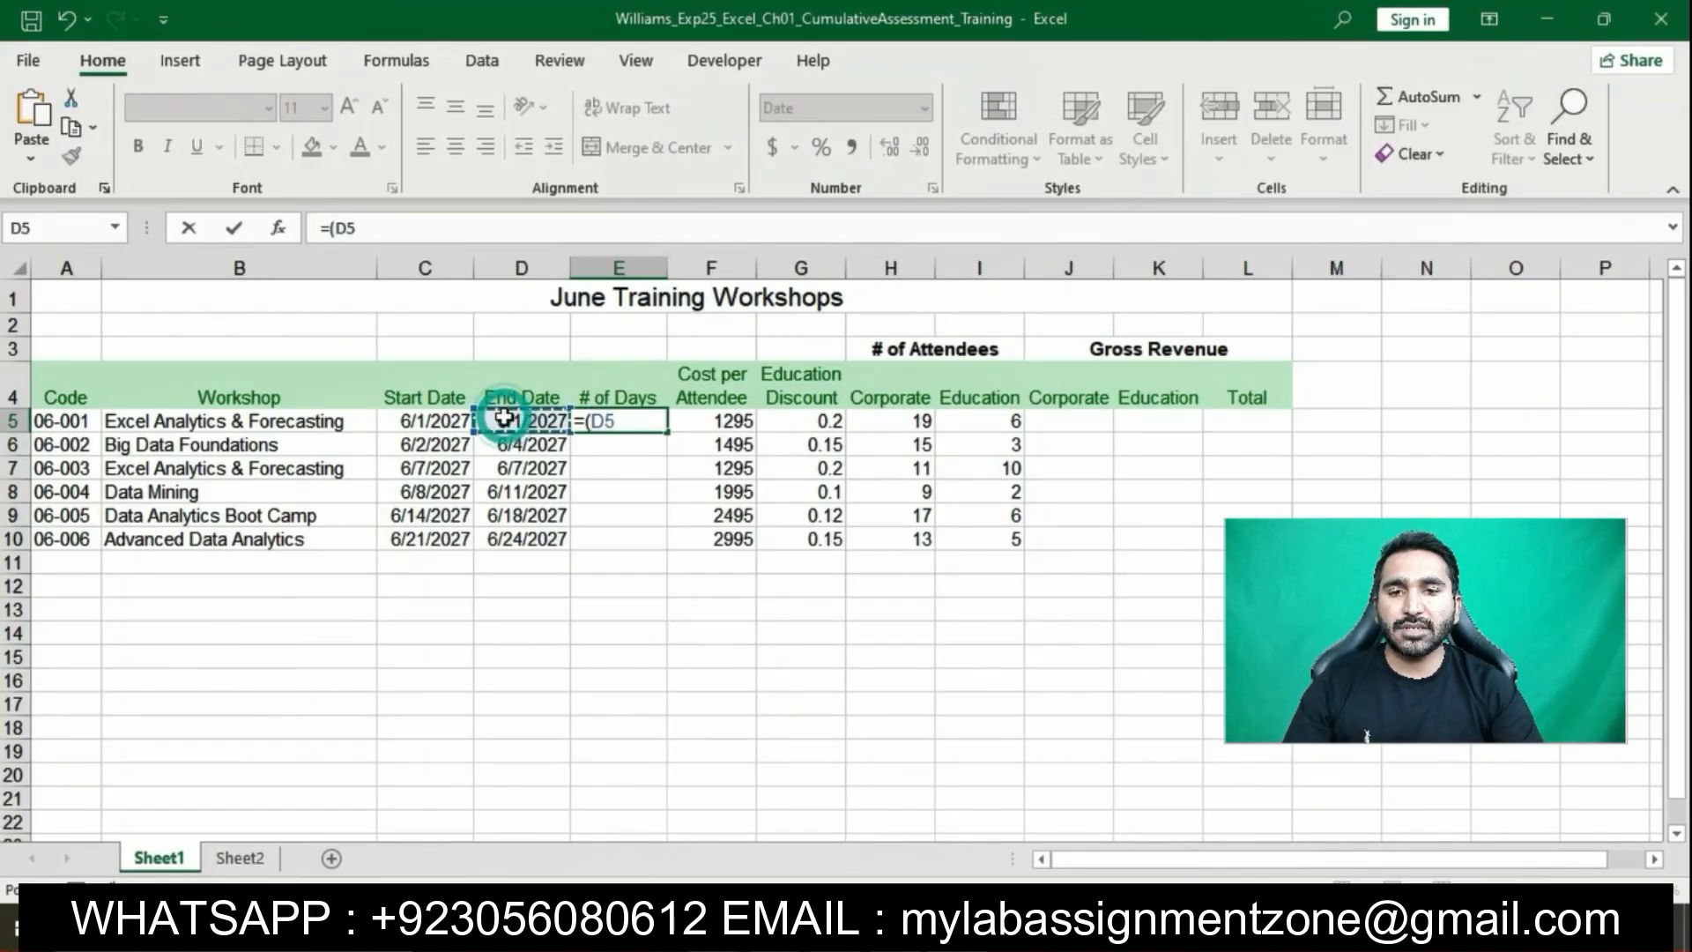
pyautogui.write('-')
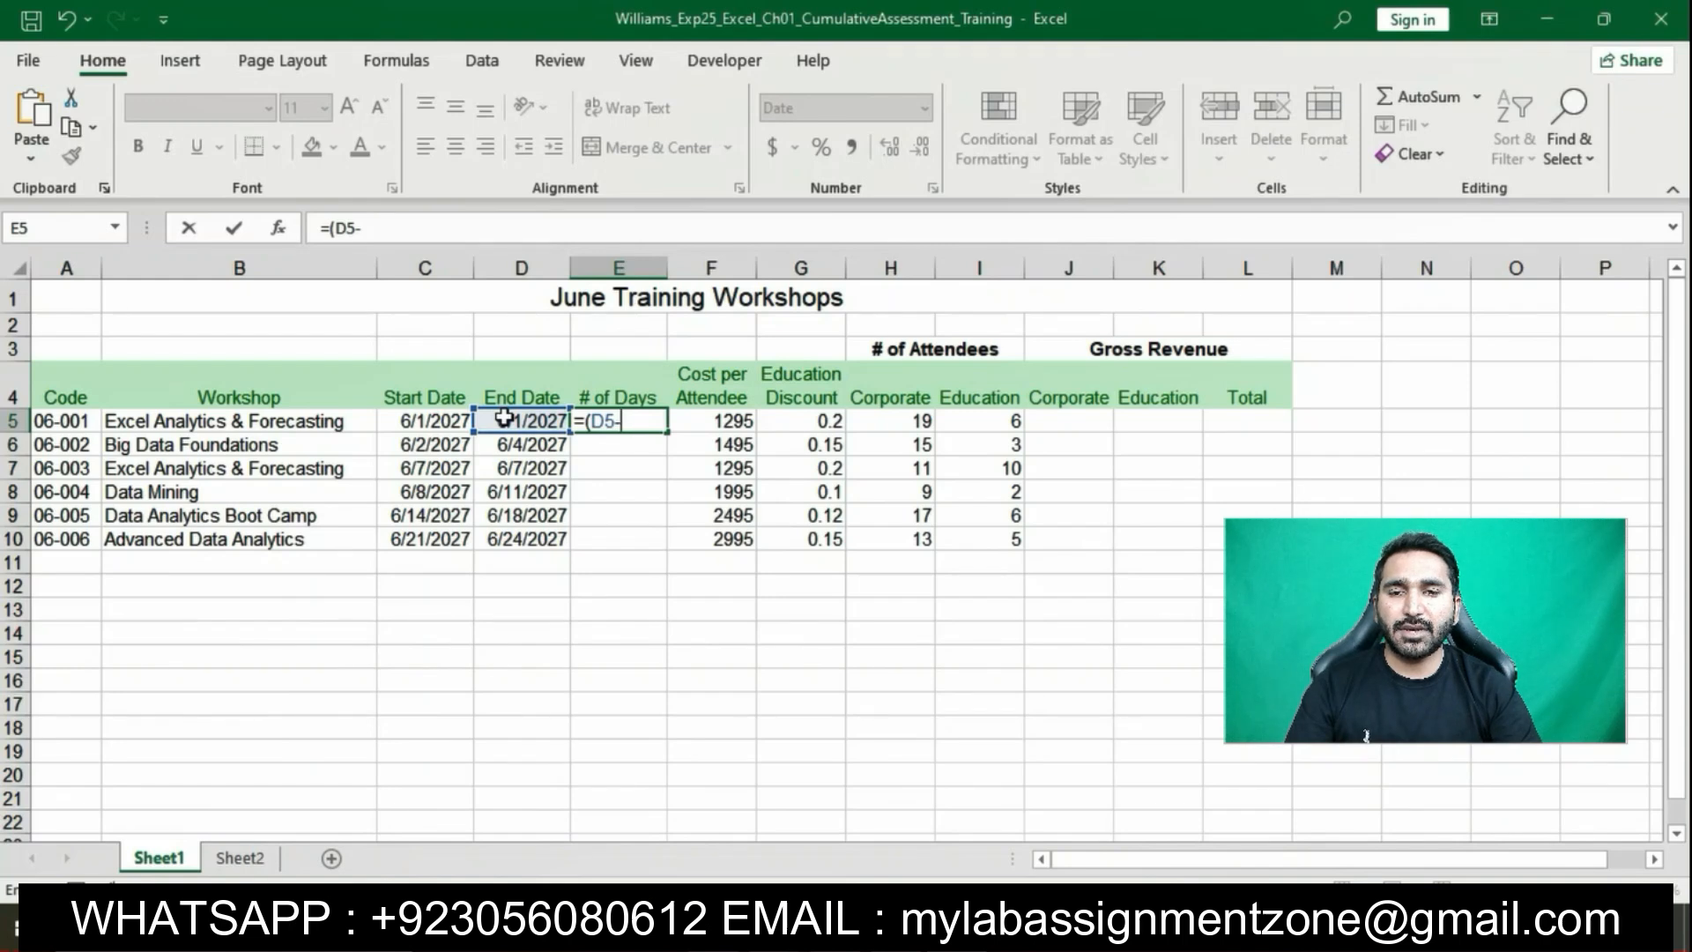
pyautogui.click(446, 419)
pyautogui.write(')')
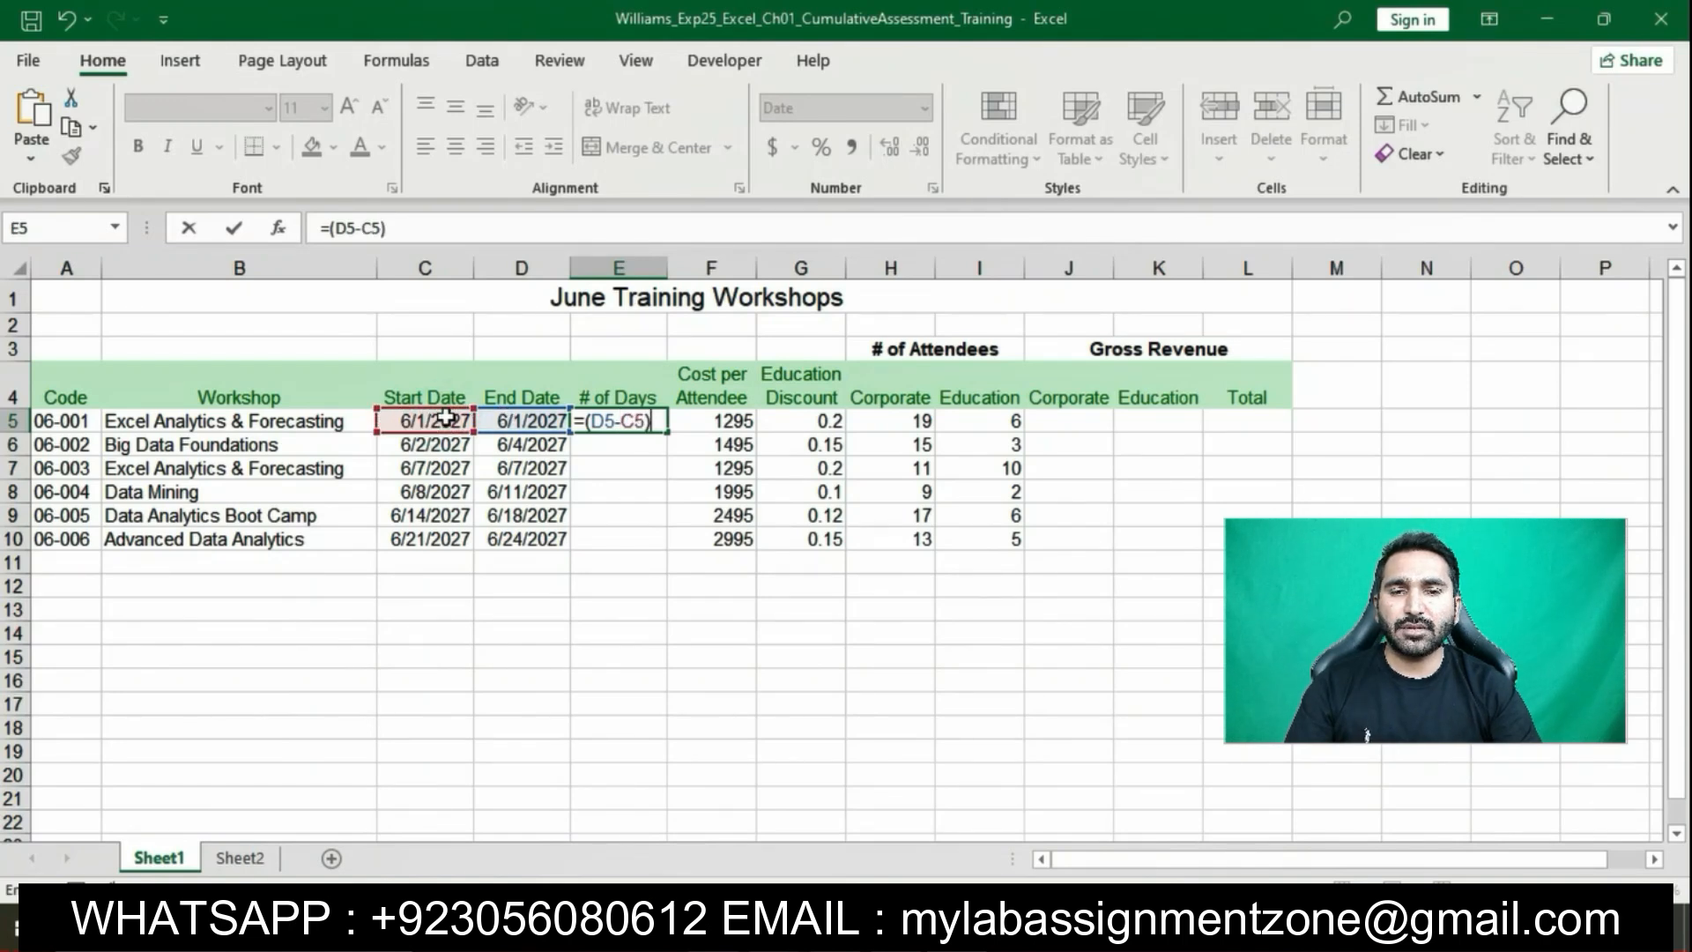
pyautogui.write('+1')
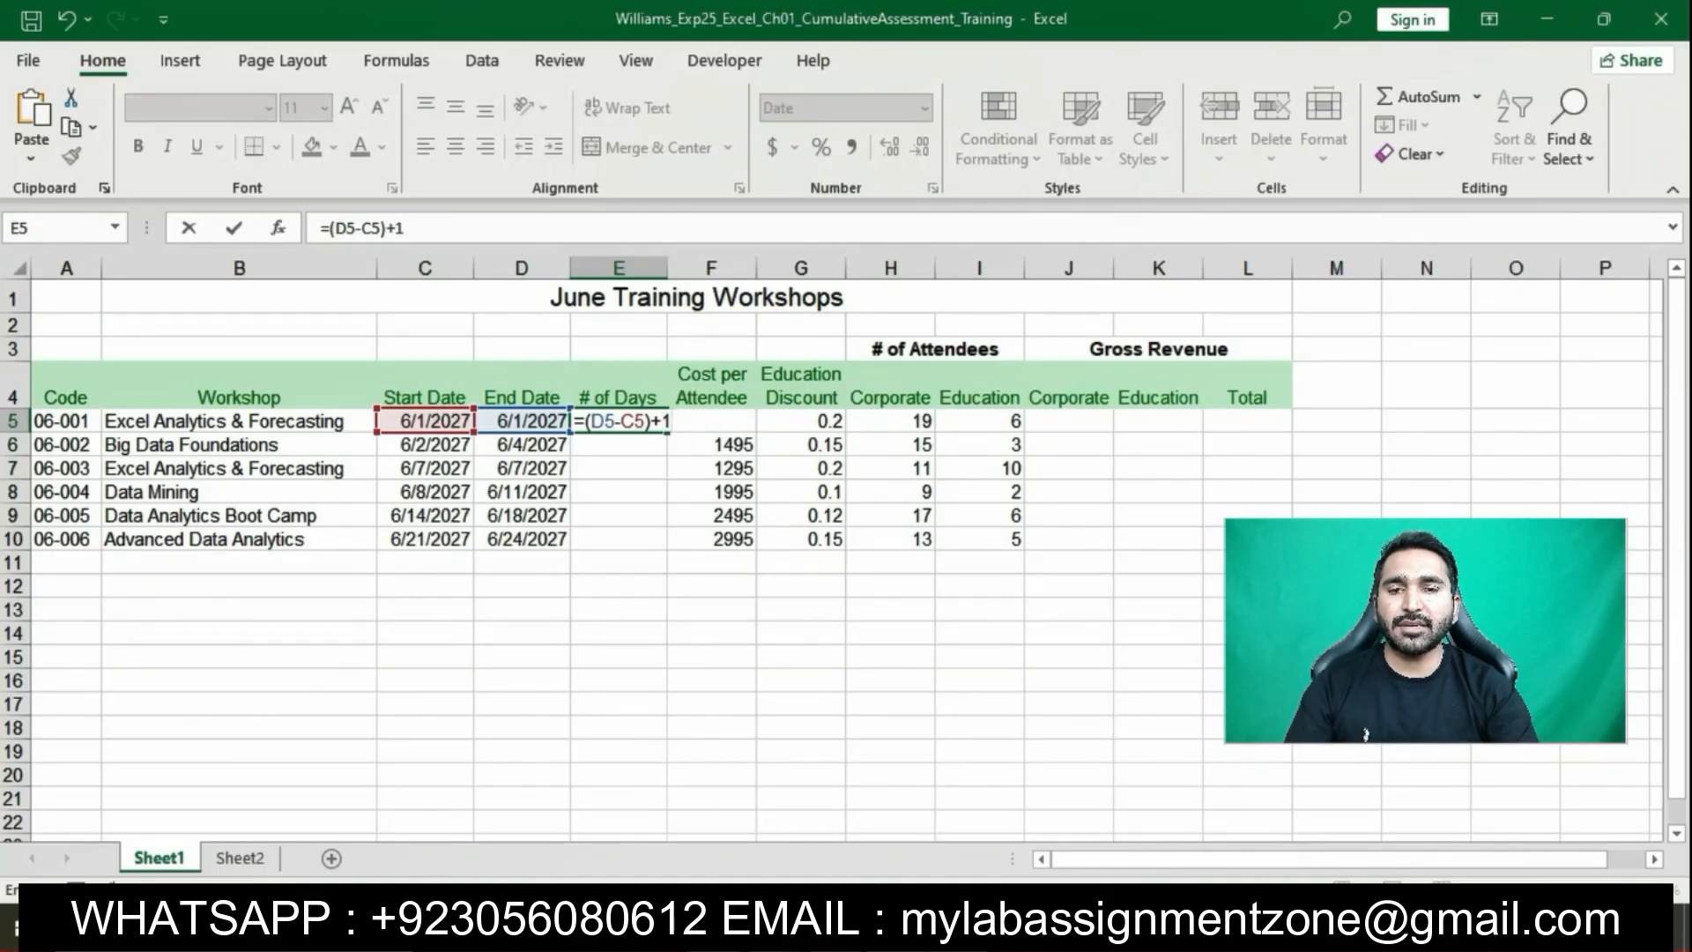
pyautogui.hotkey('alt', 'Tab')
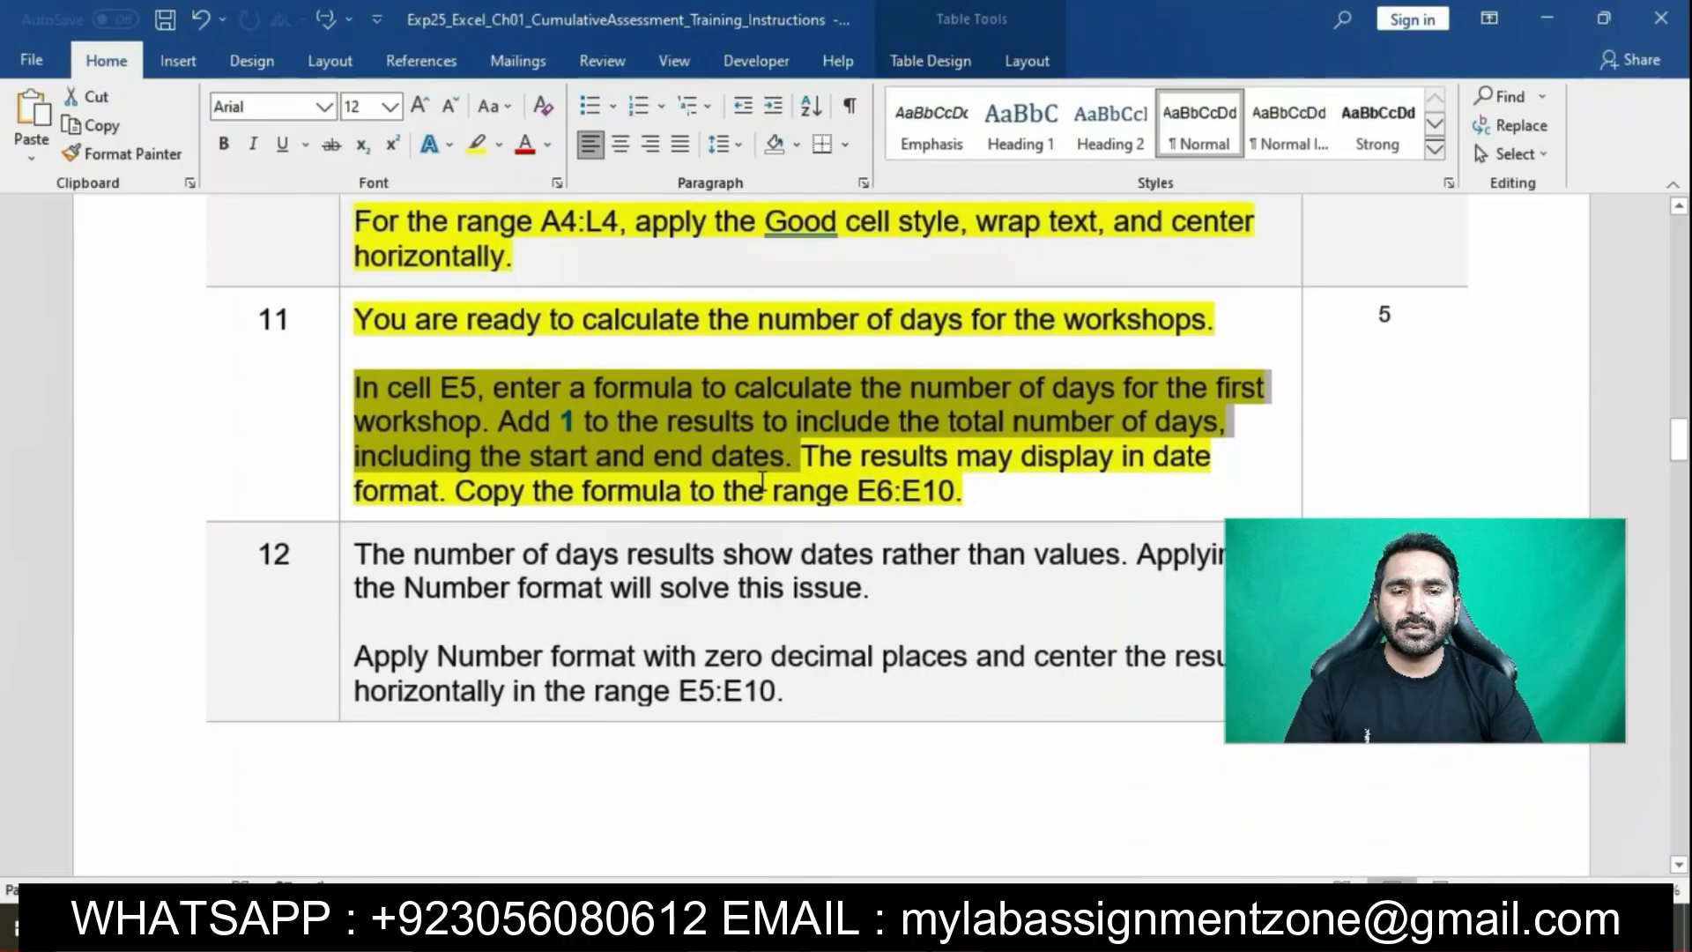
pyautogui.hotkey('alt', 'Tab')
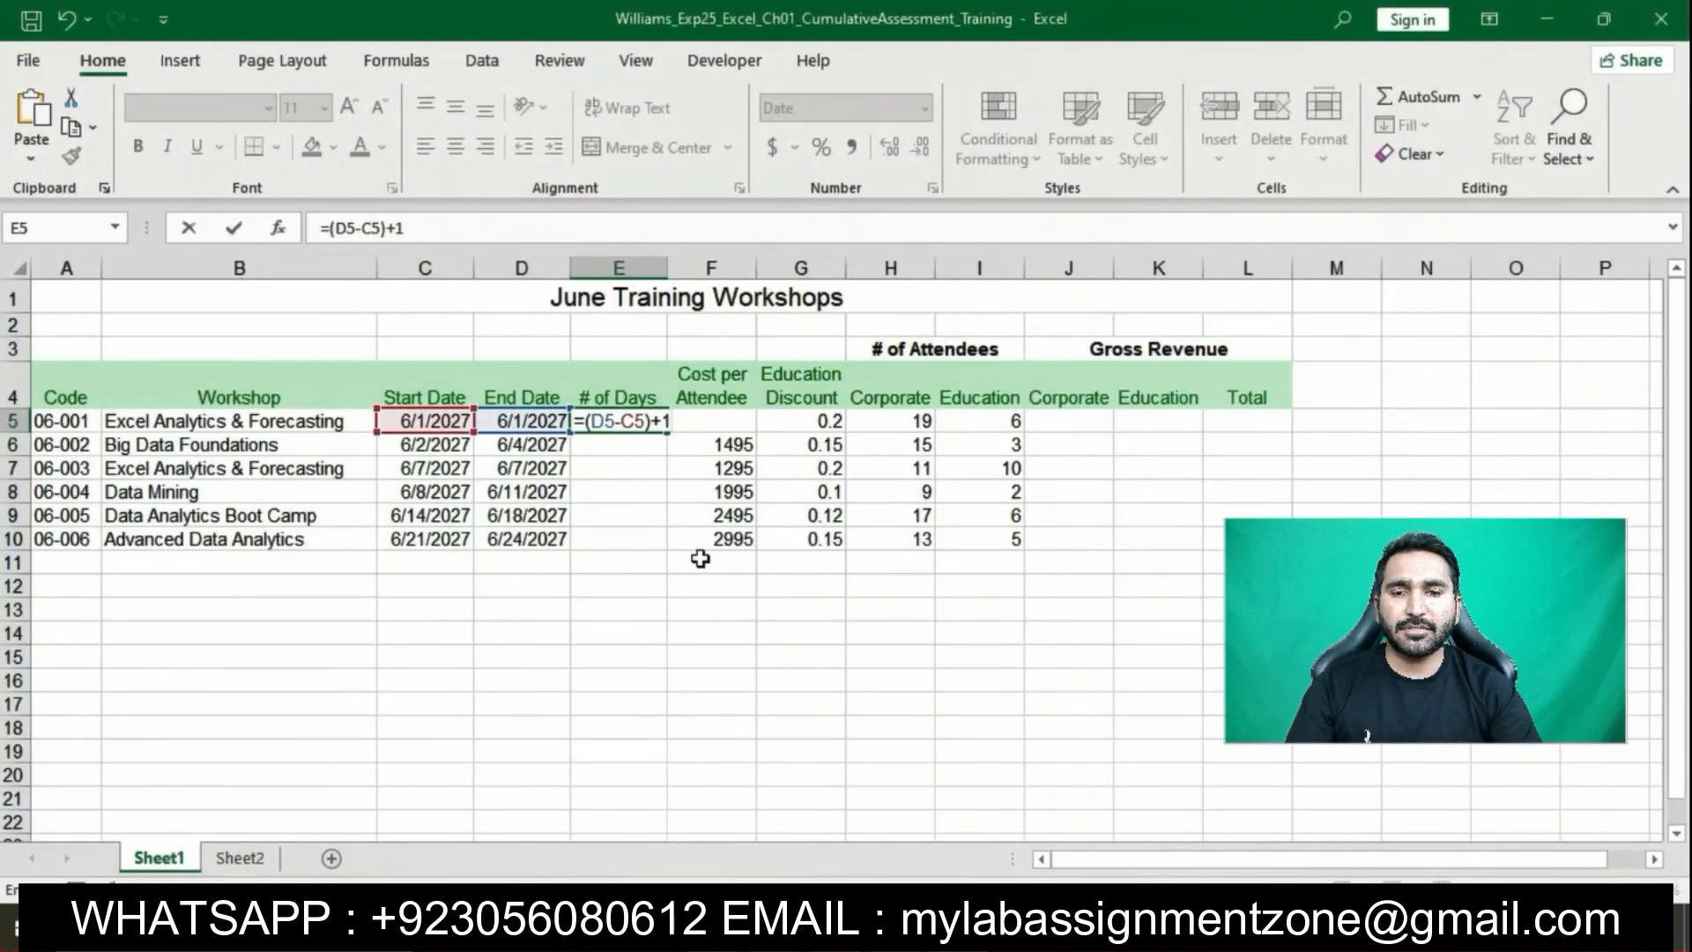
pyautogui.press('Return')
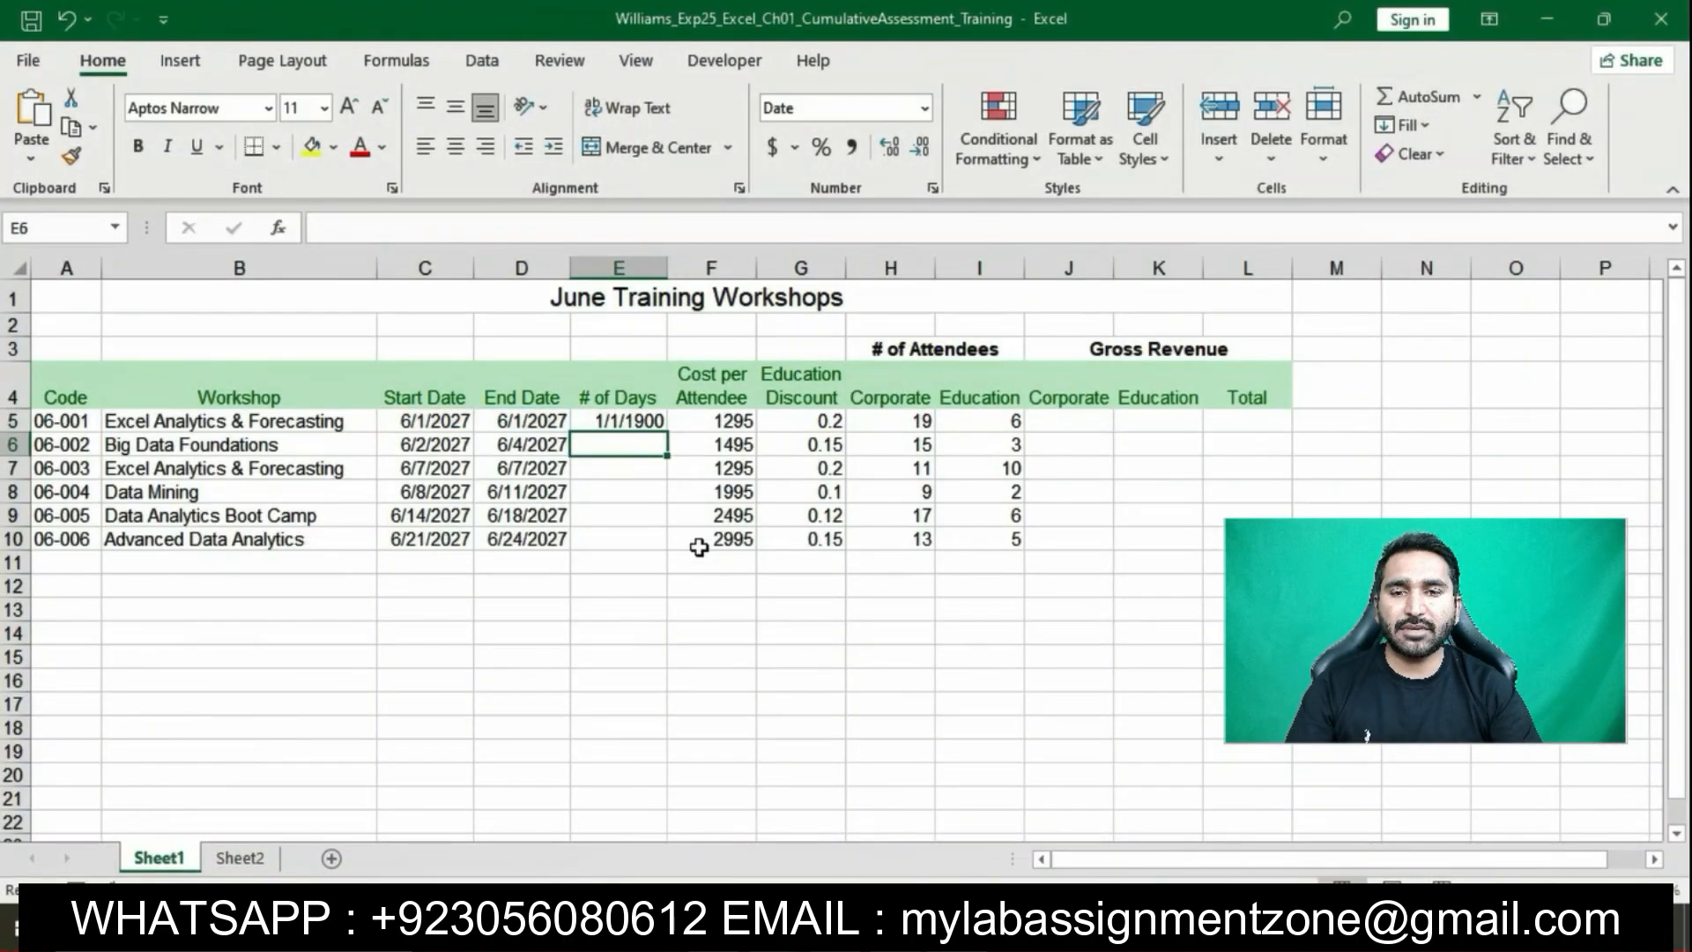
# Fill the E5 days formula down through E10
pyautogui.click(628, 423)
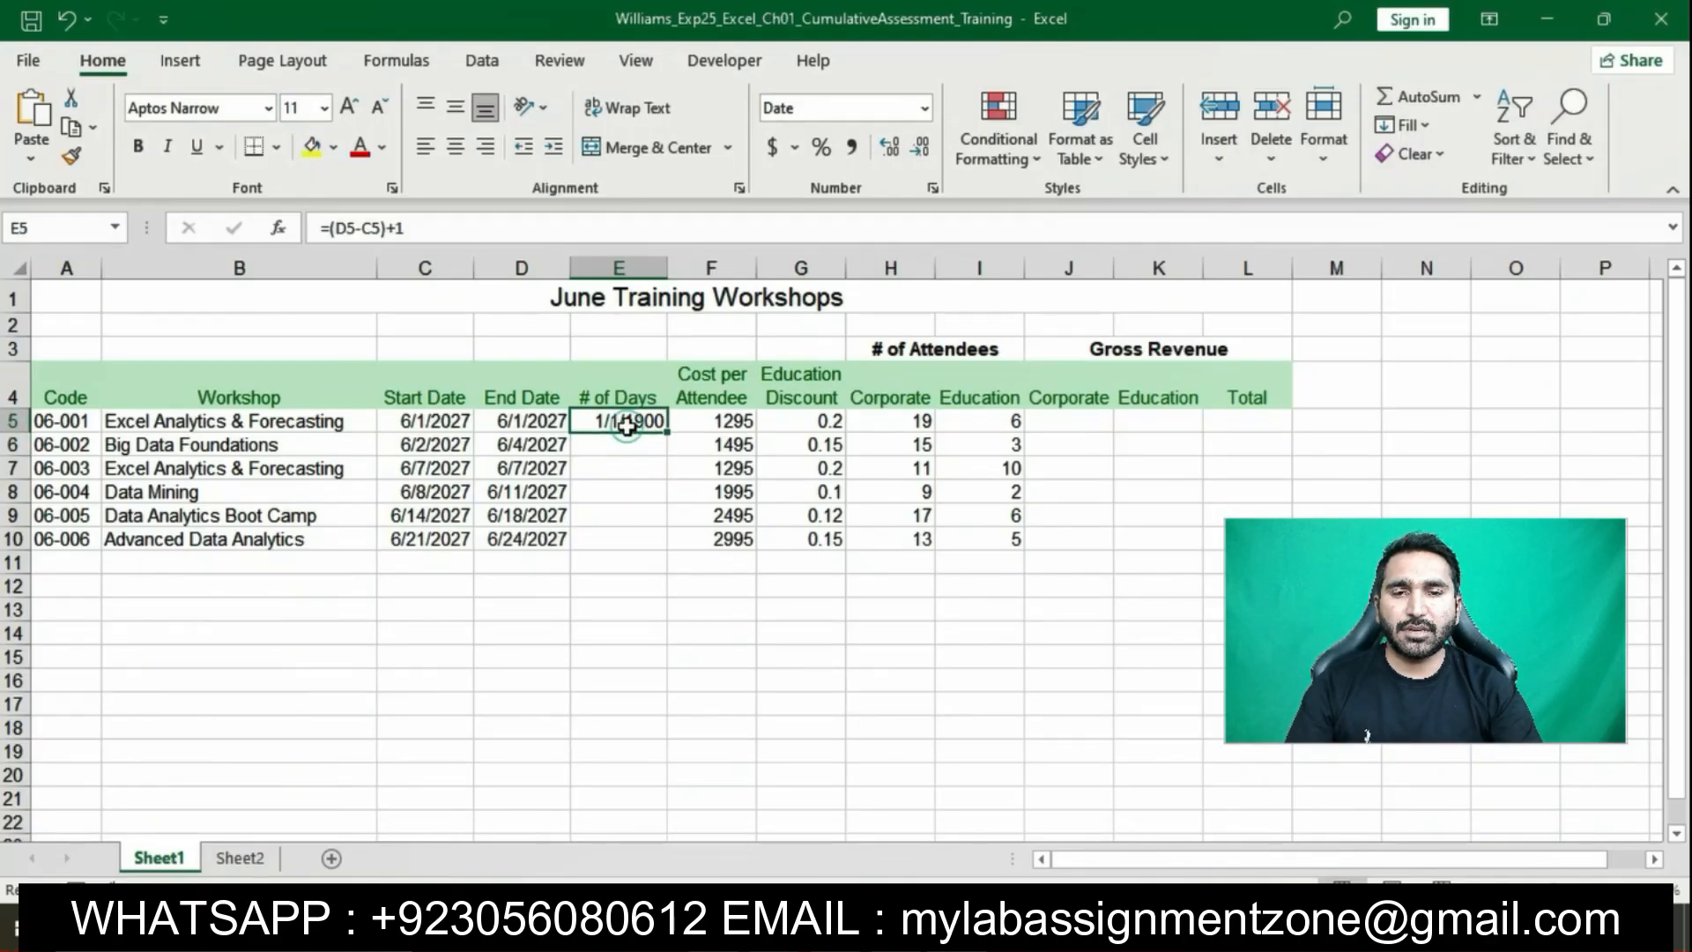
pyautogui.hotkey('alt', 'Tab')
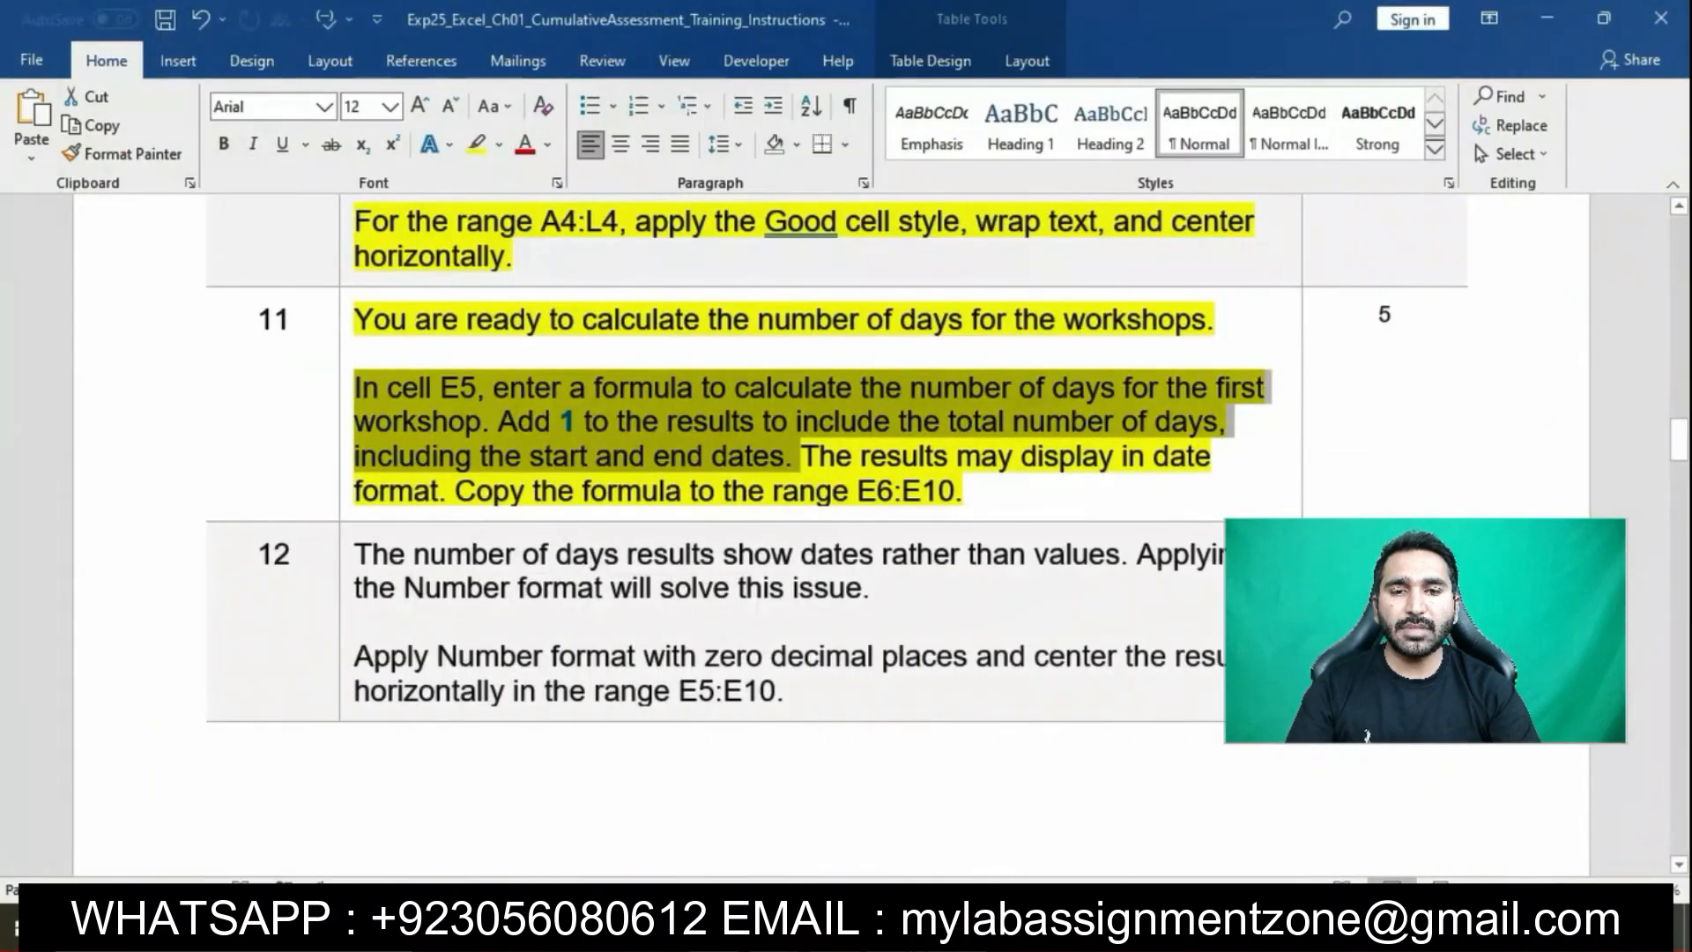
pyautogui.moveTo(800, 457); pyautogui.dragTo(1022, 478)
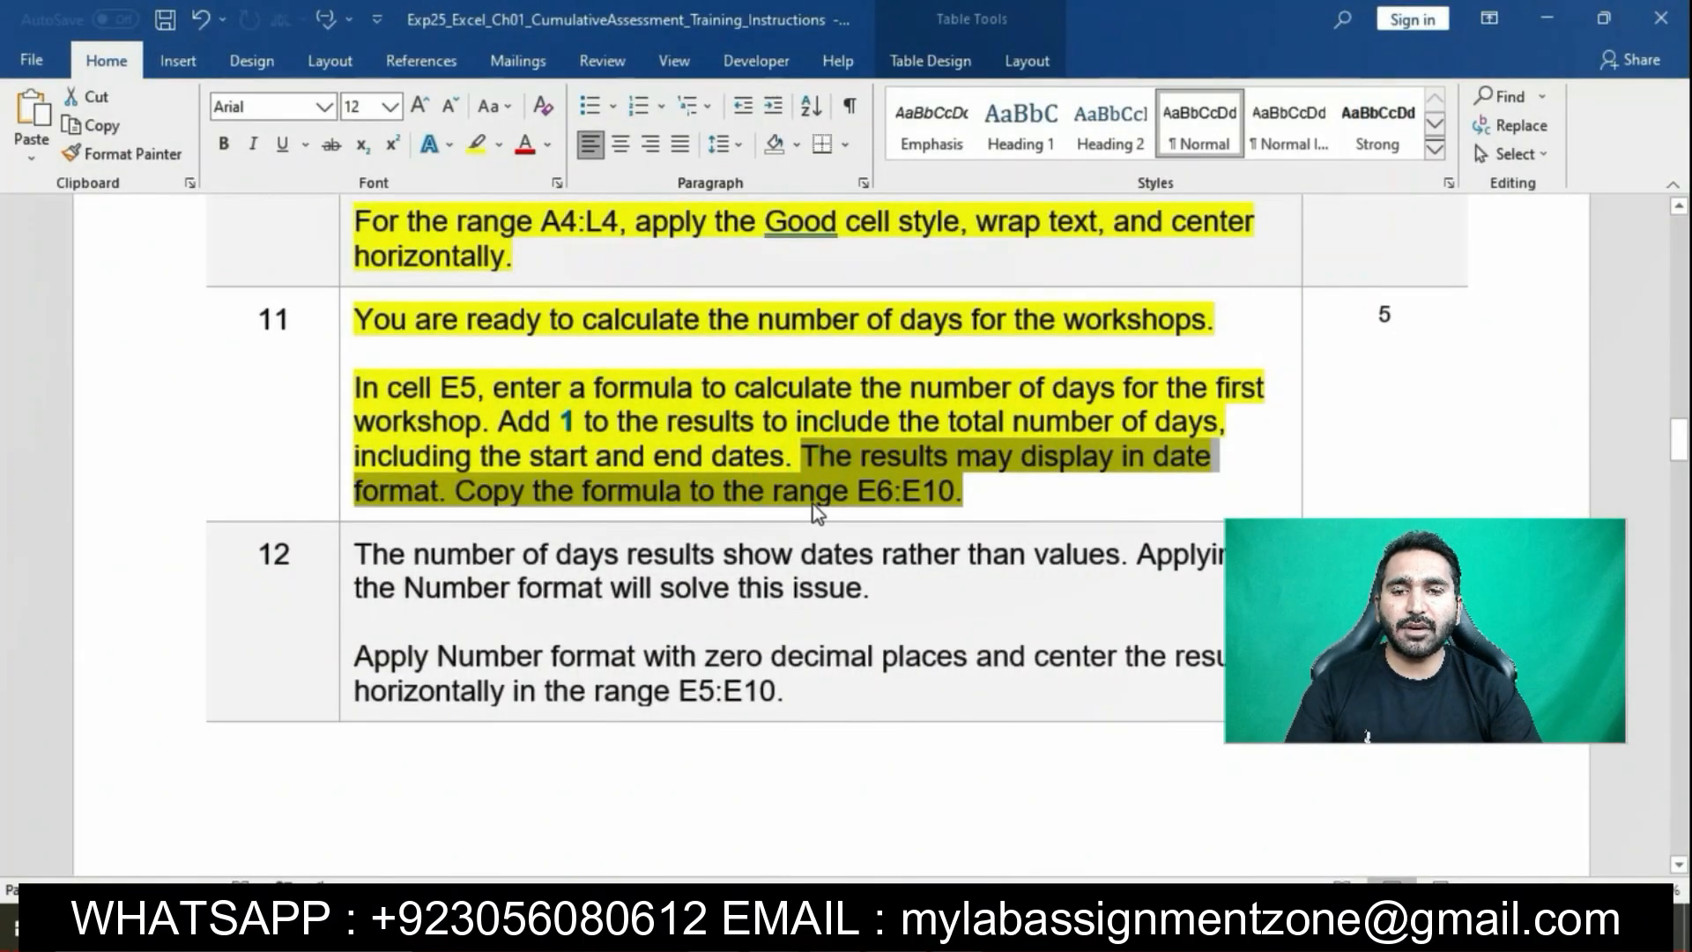
pyautogui.hotkey('alt', 'Tab')
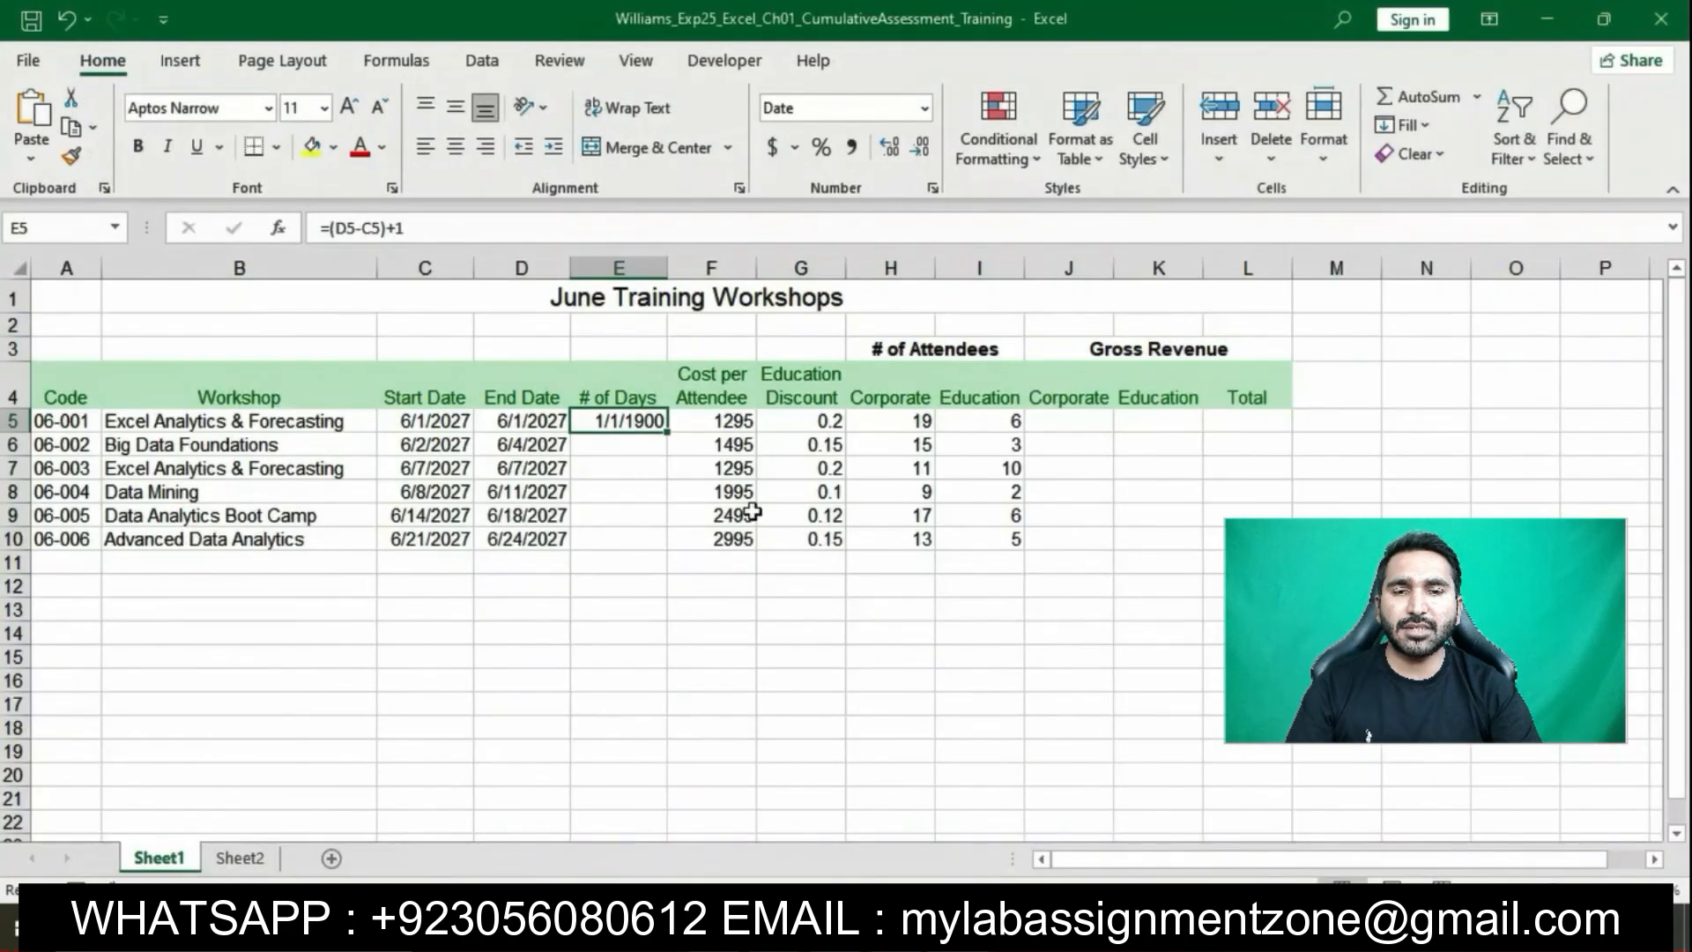
pyautogui.moveTo(670, 438); pyautogui.dragTo(656, 548)
pyautogui.click(907, 684)
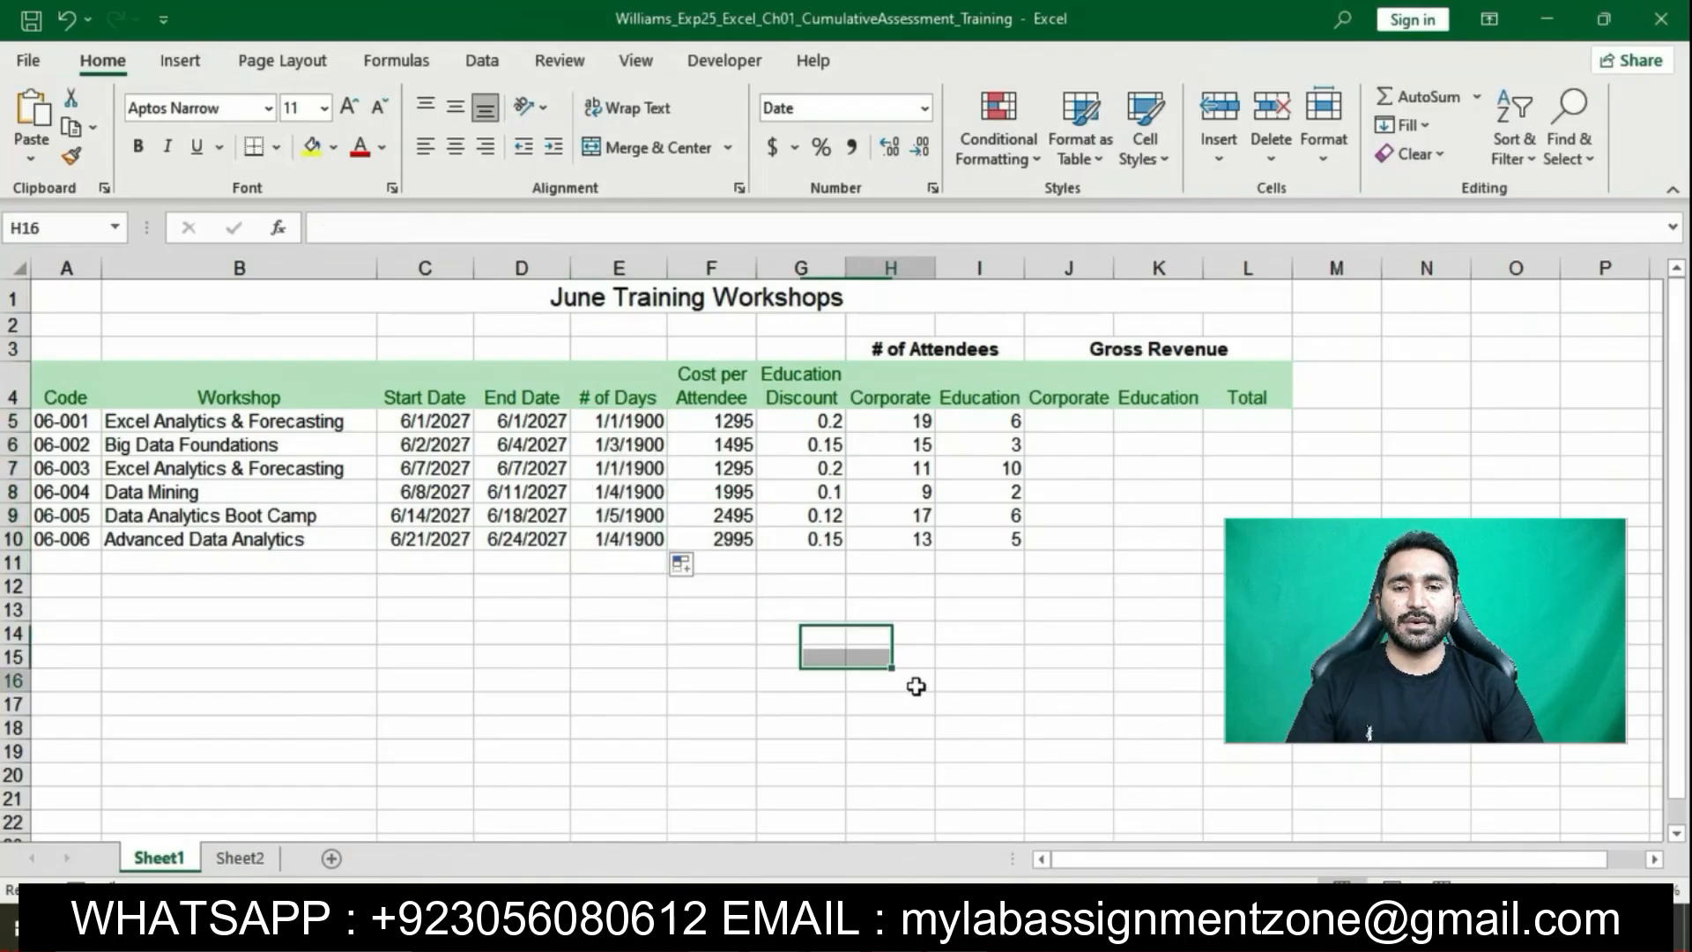
pyautogui.hotkey('alt', 'Tab')
pyautogui.click(886, 507)
# Highlight the step 12 instructions in yellow
pyautogui.scroll(-3, 881, 493)
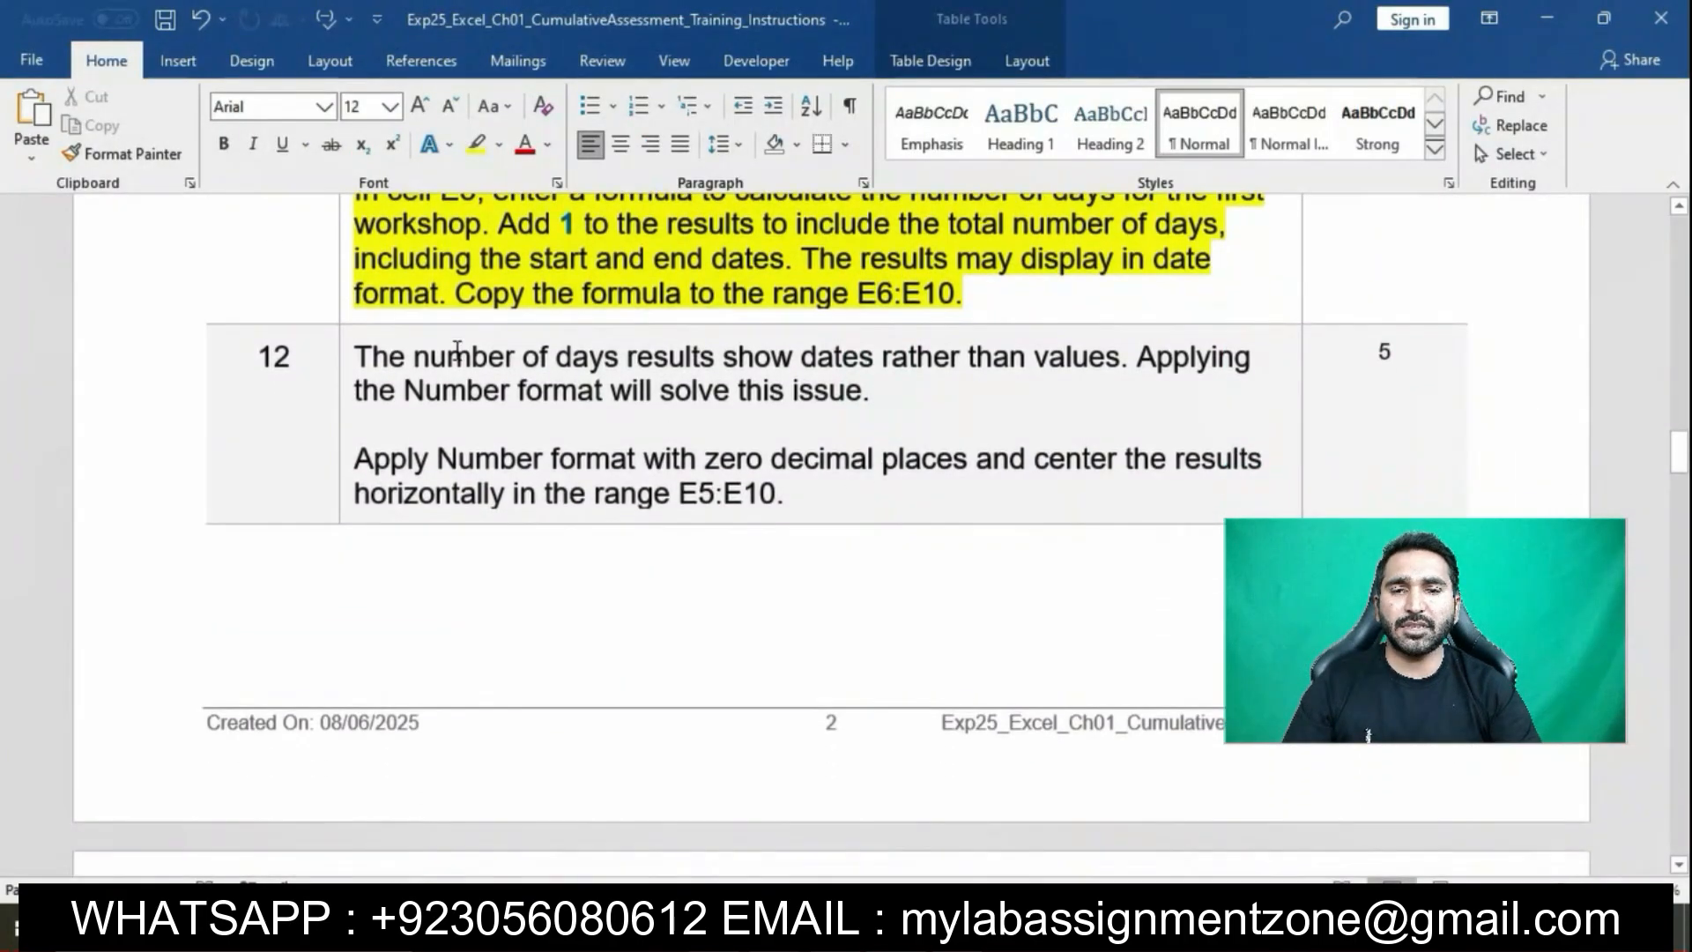
pyautogui.click(342, 348)
pyautogui.click(444, 319)
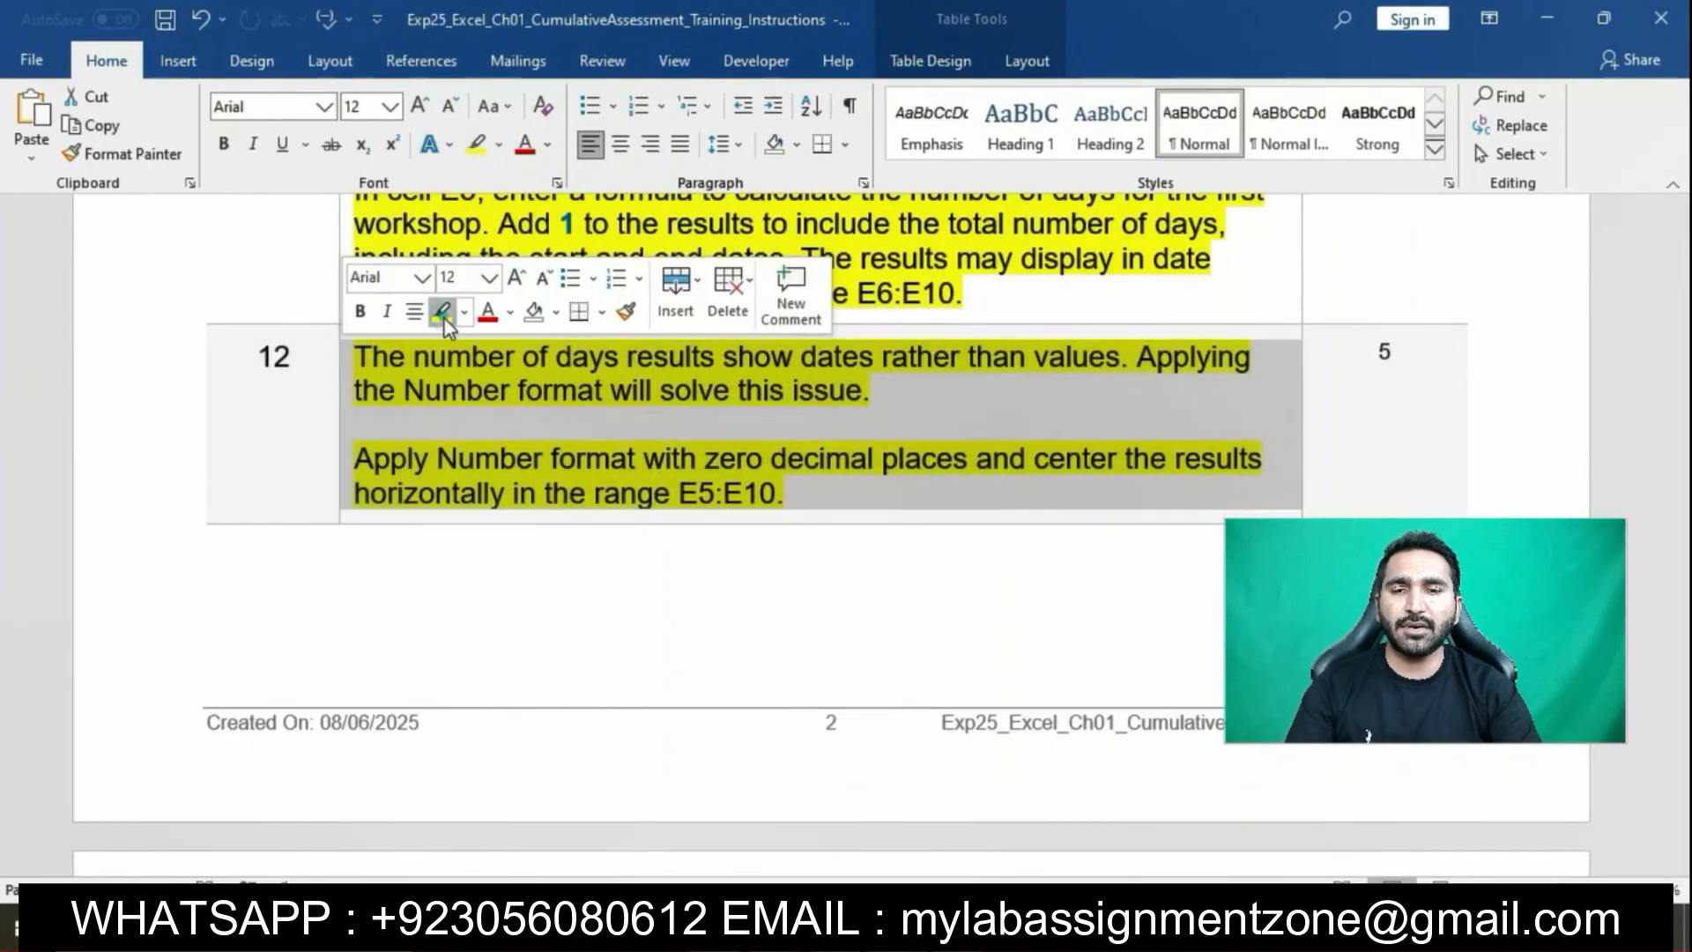
pyautogui.click(525, 391)
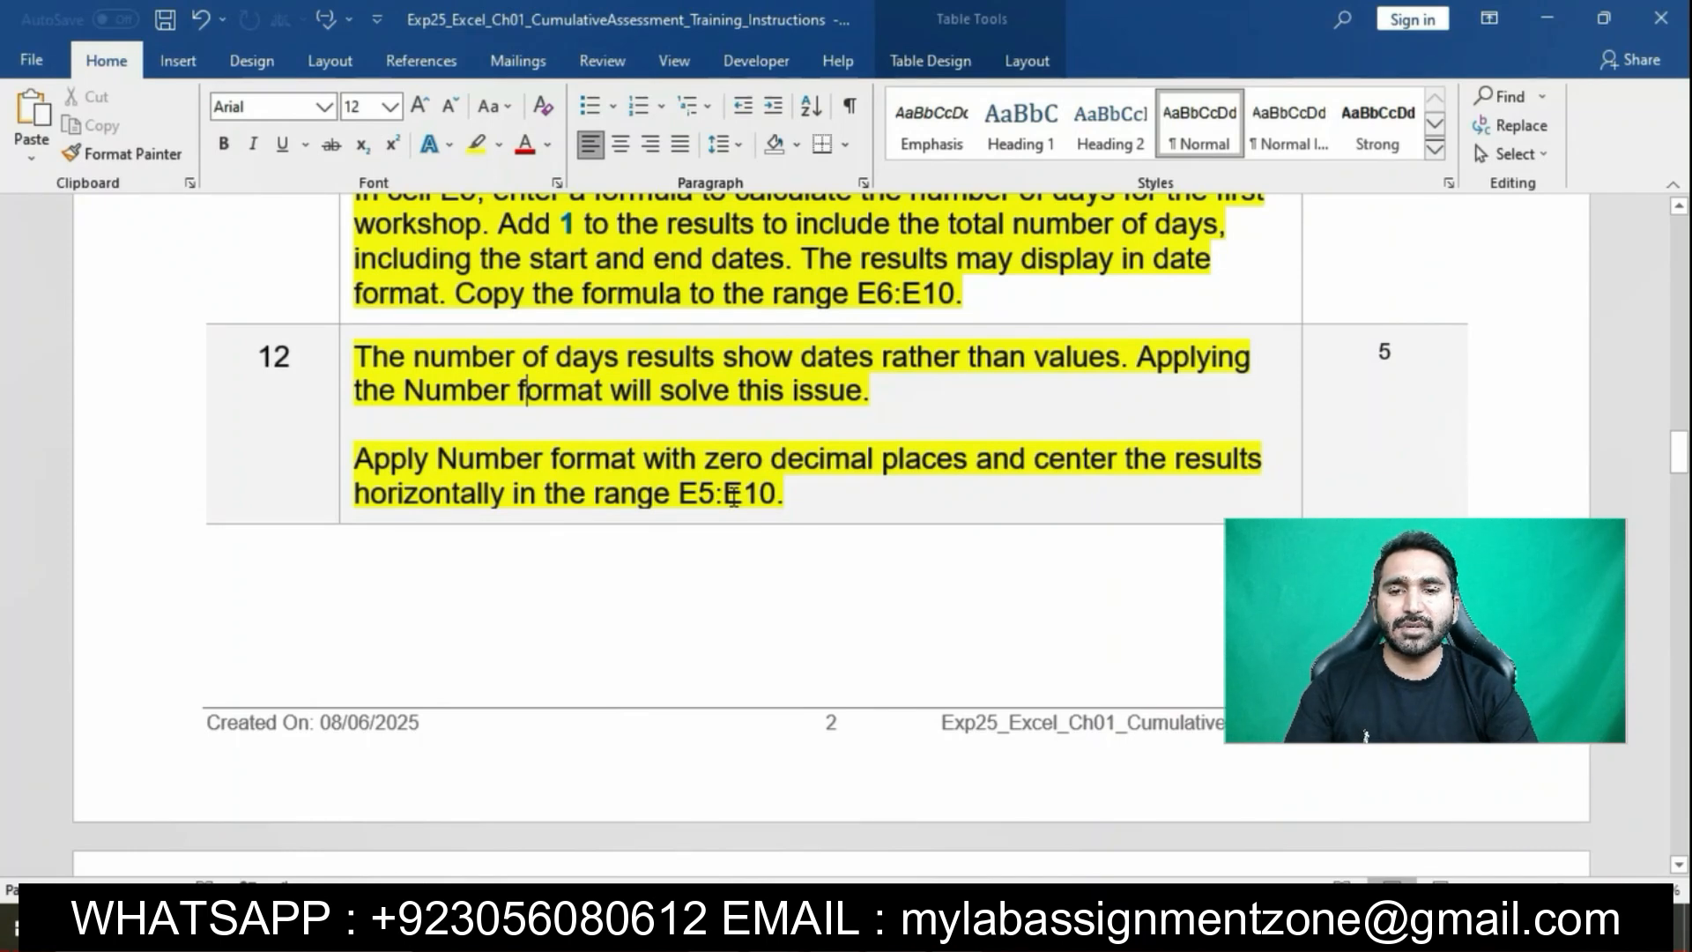
# Mark the zero-decimal-places phrase, then select the # of Days results E5:E10
pyautogui.moveTo(361, 465); pyautogui.dragTo(973, 458)
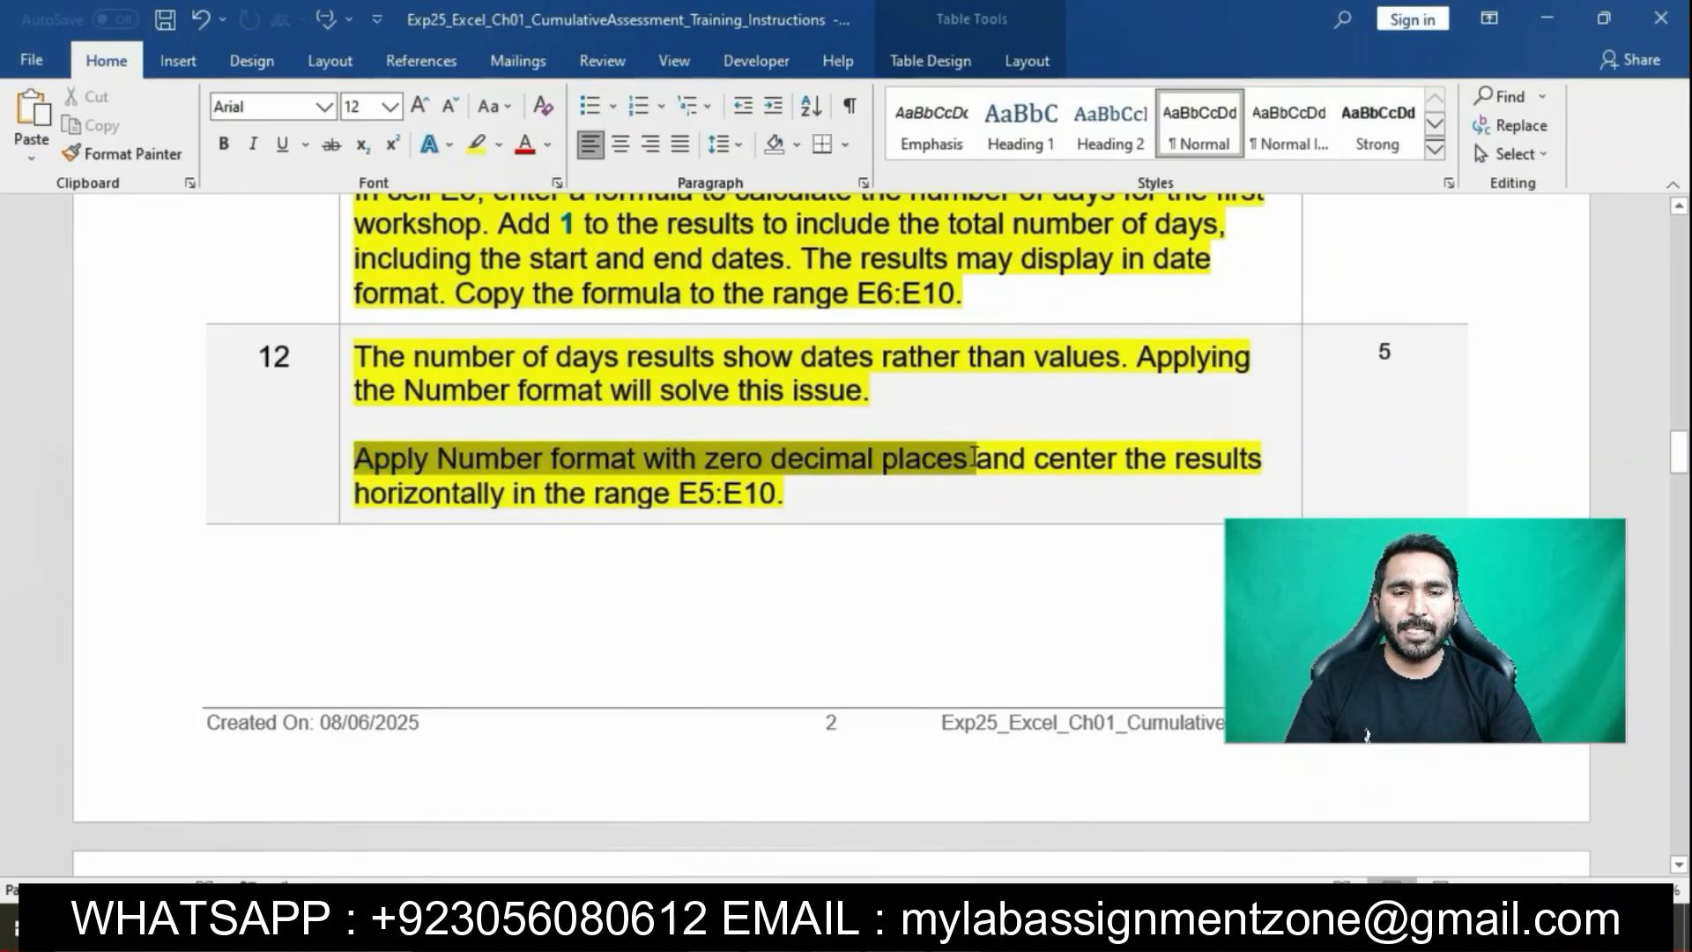
pyautogui.hotkey('alt', 'Tab')
pyautogui.moveTo(633, 422); pyautogui.dragTo(656, 524)
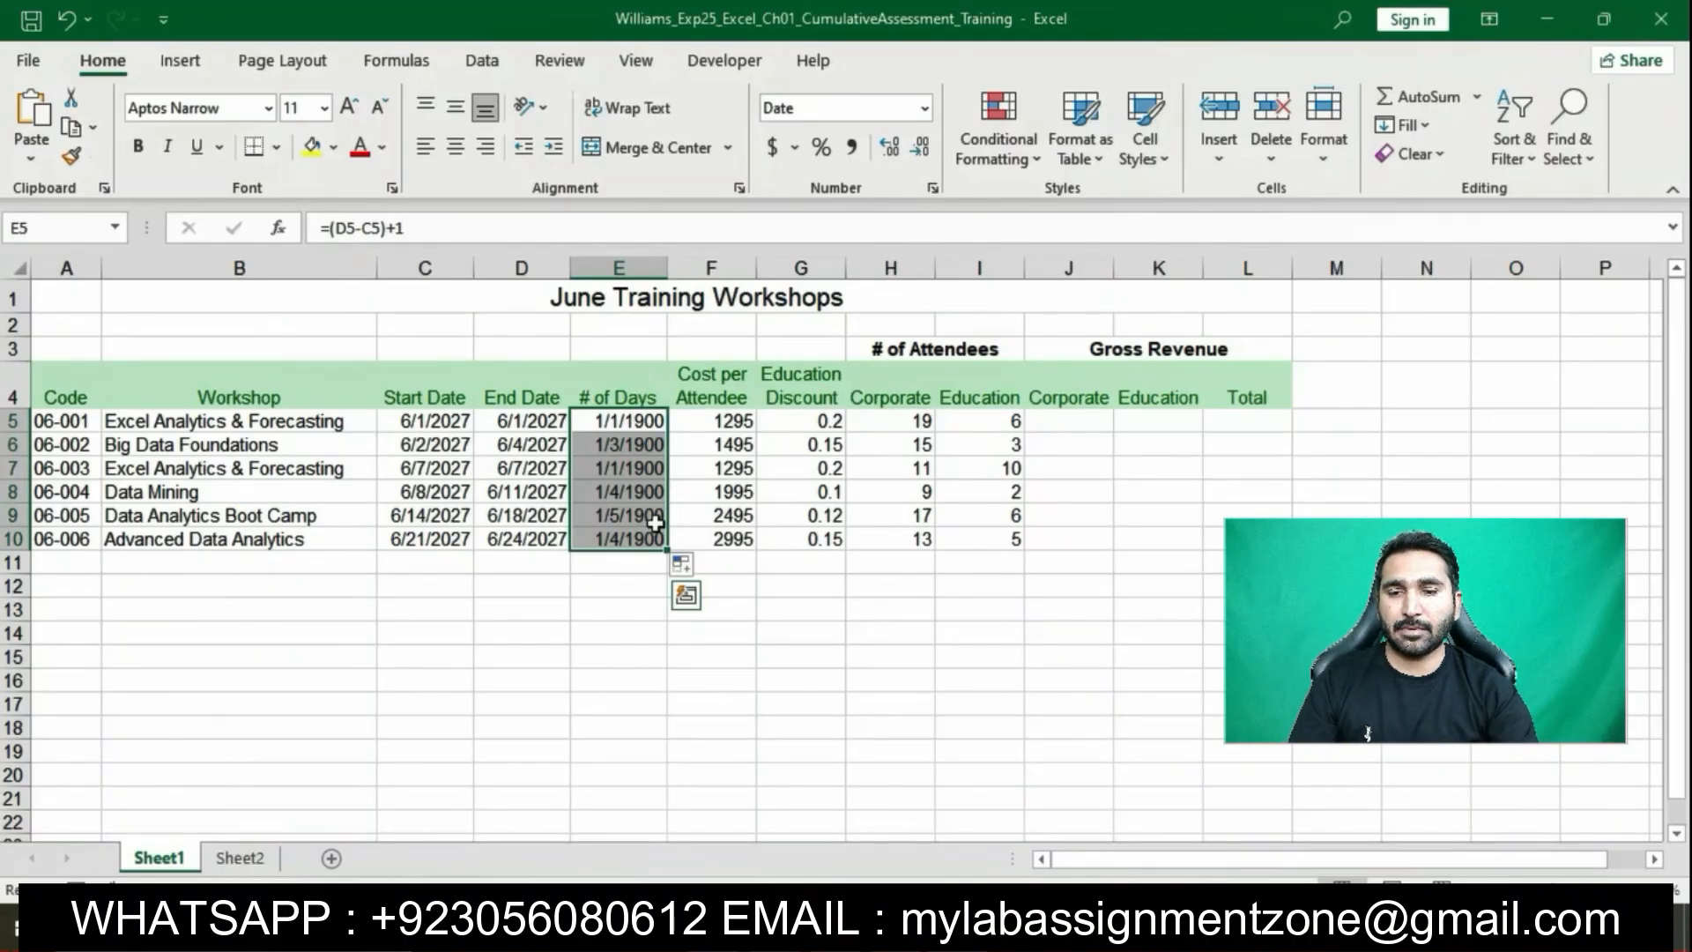
# Format E5:E10 as Number with 0 decimal places and center the values horizontally
pyautogui.click(933, 188)
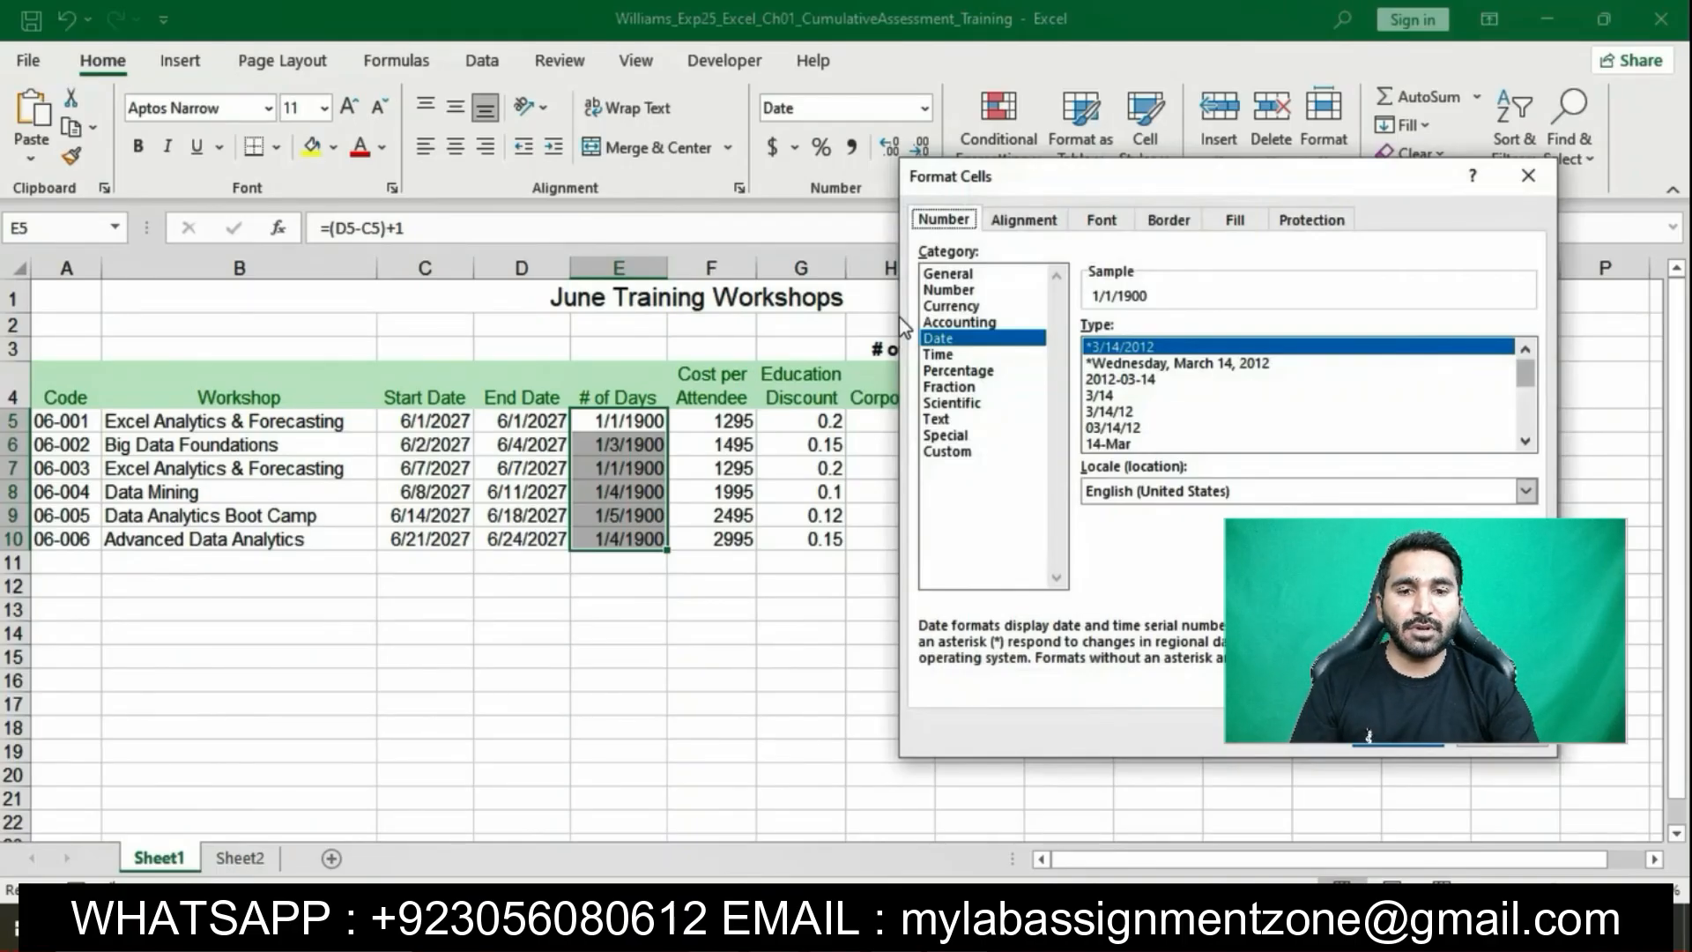
pyautogui.click(950, 290)
pyautogui.click(1253, 336)
pyautogui.click(1253, 336)
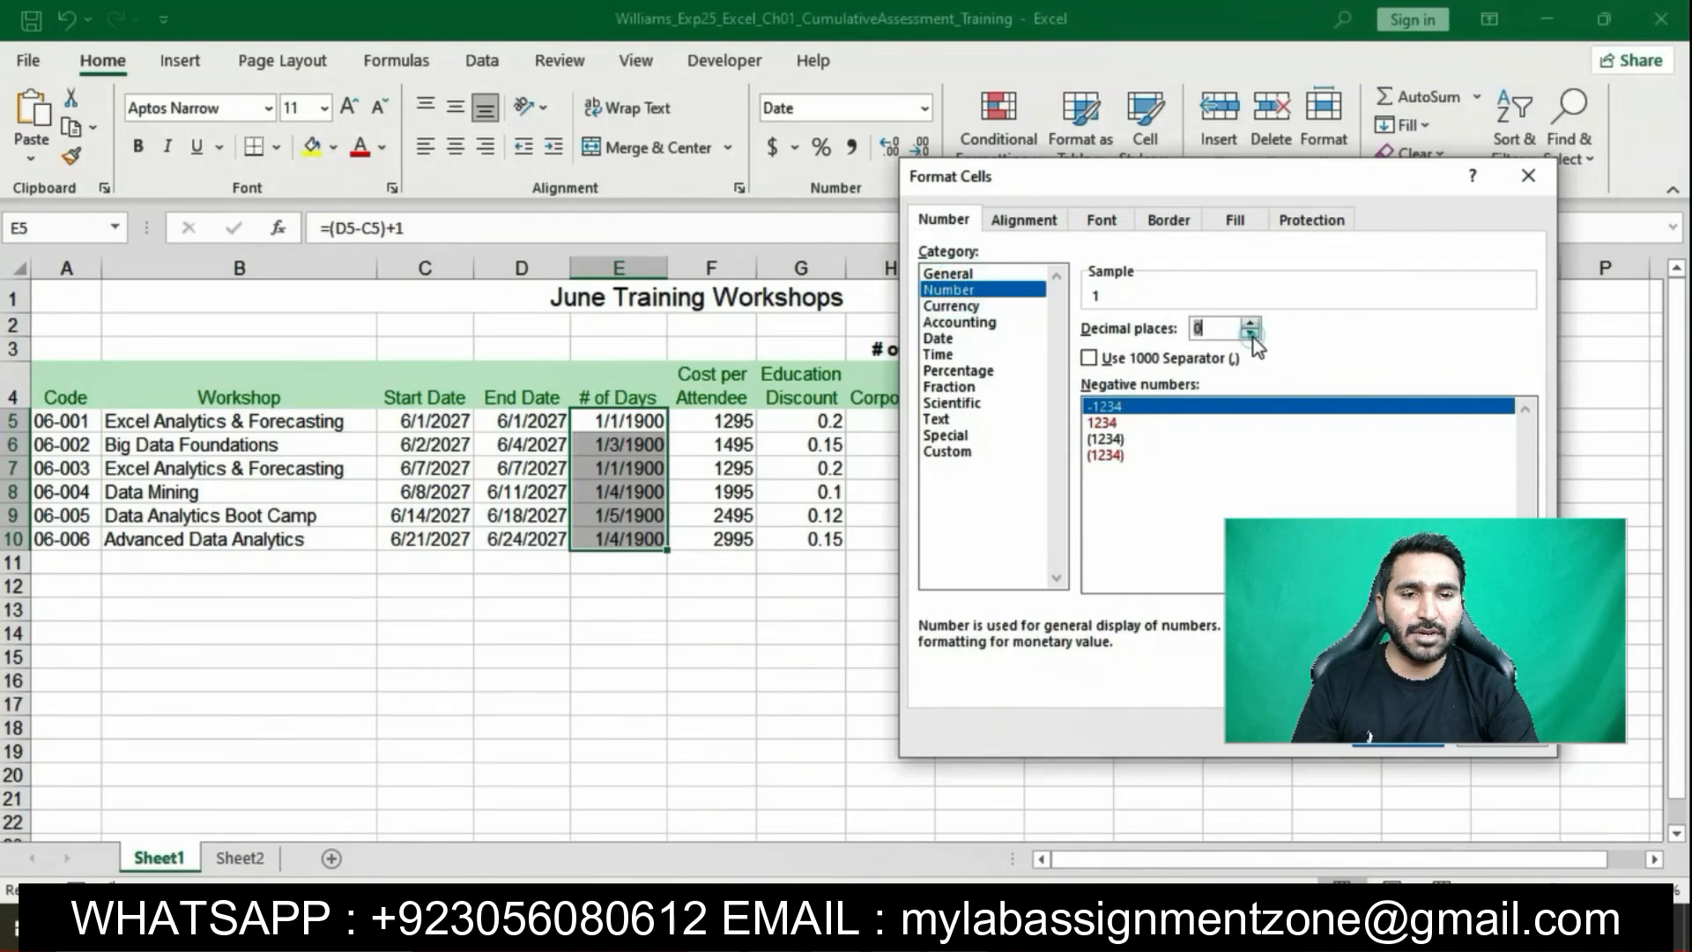
pyautogui.click(912, 918)
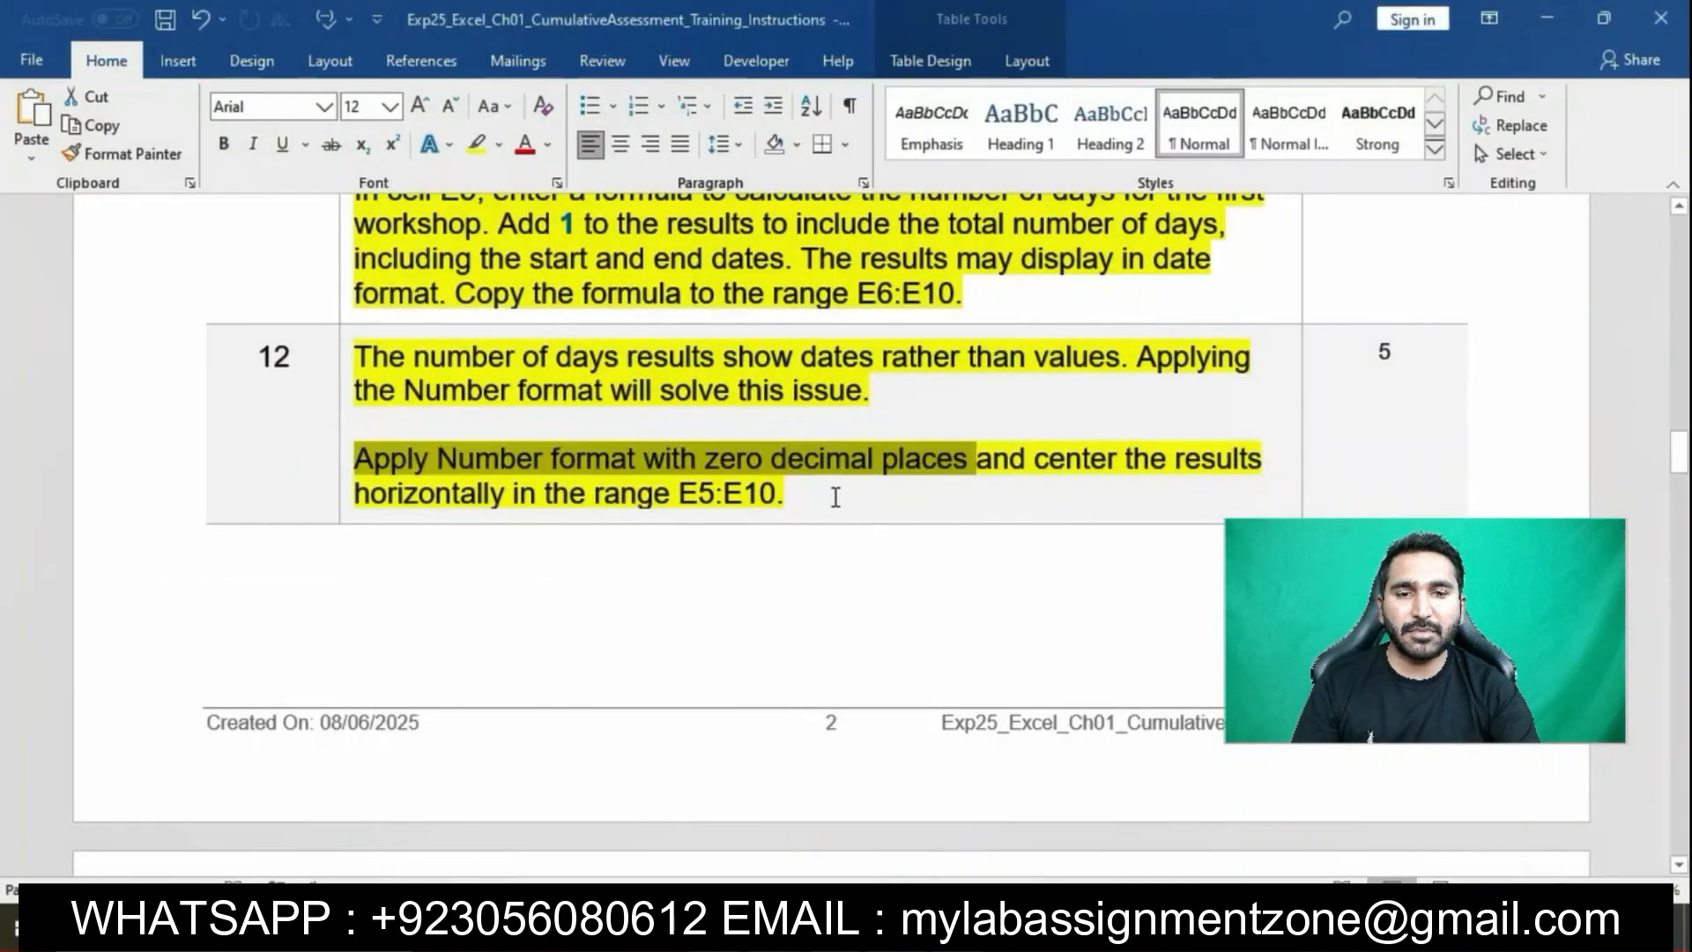
pyautogui.moveTo(948, 458); pyautogui.dragTo(1035, 464)
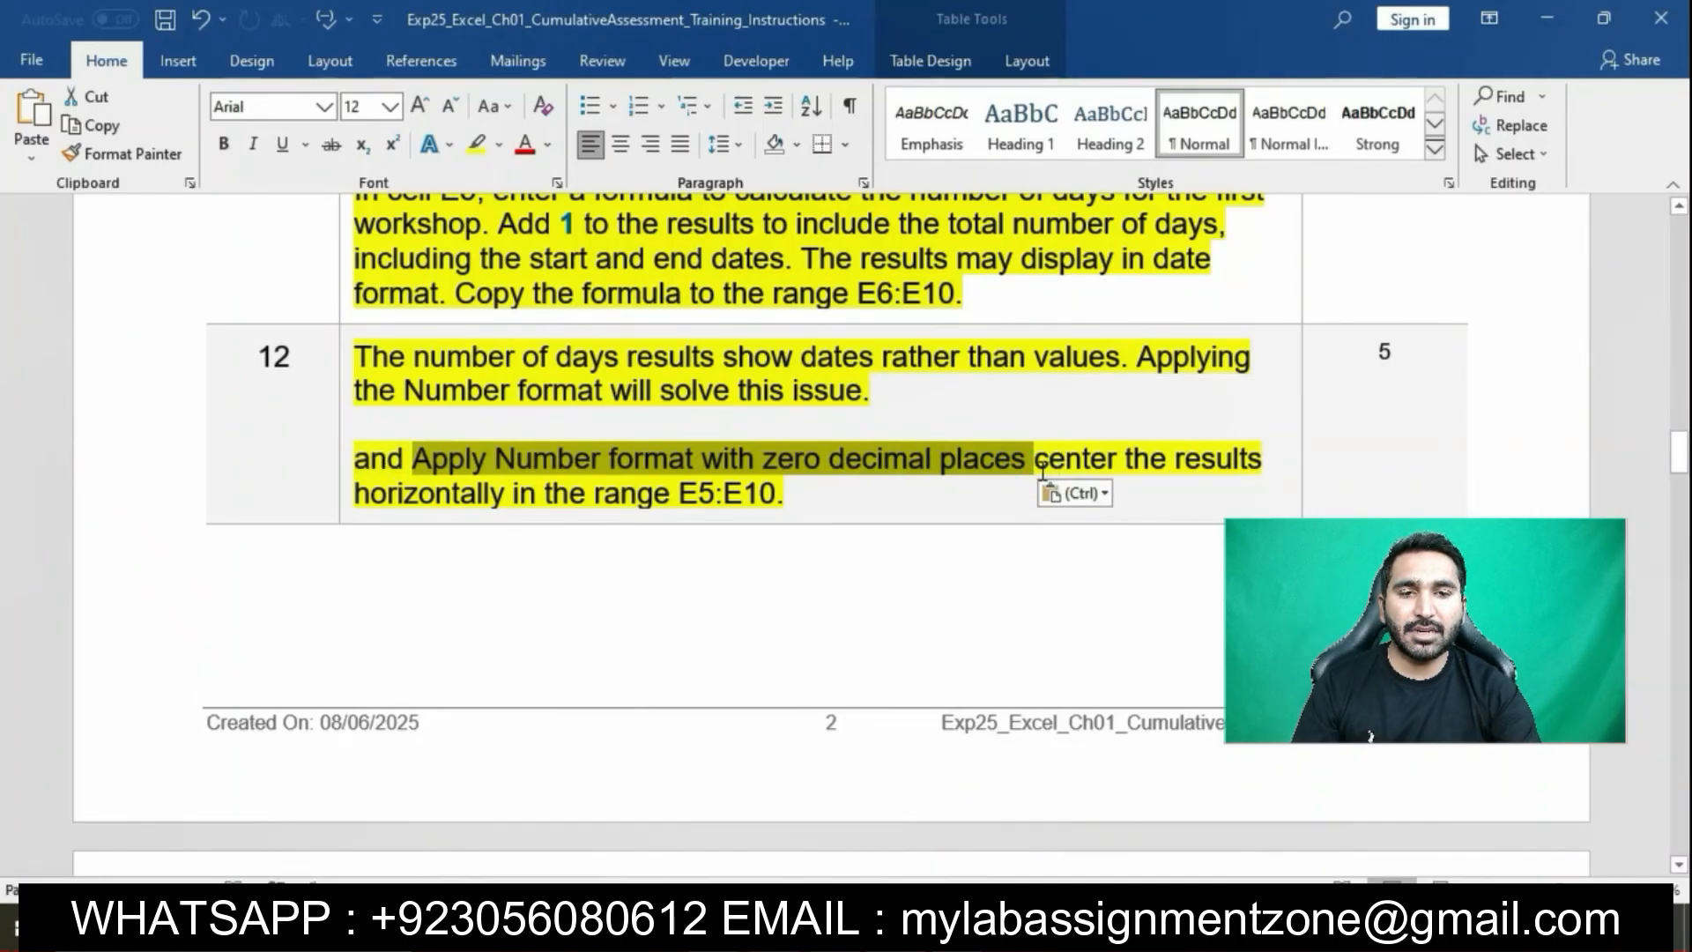
pyautogui.hotkey('ctrl', 'z')
pyautogui.click(1043, 473)
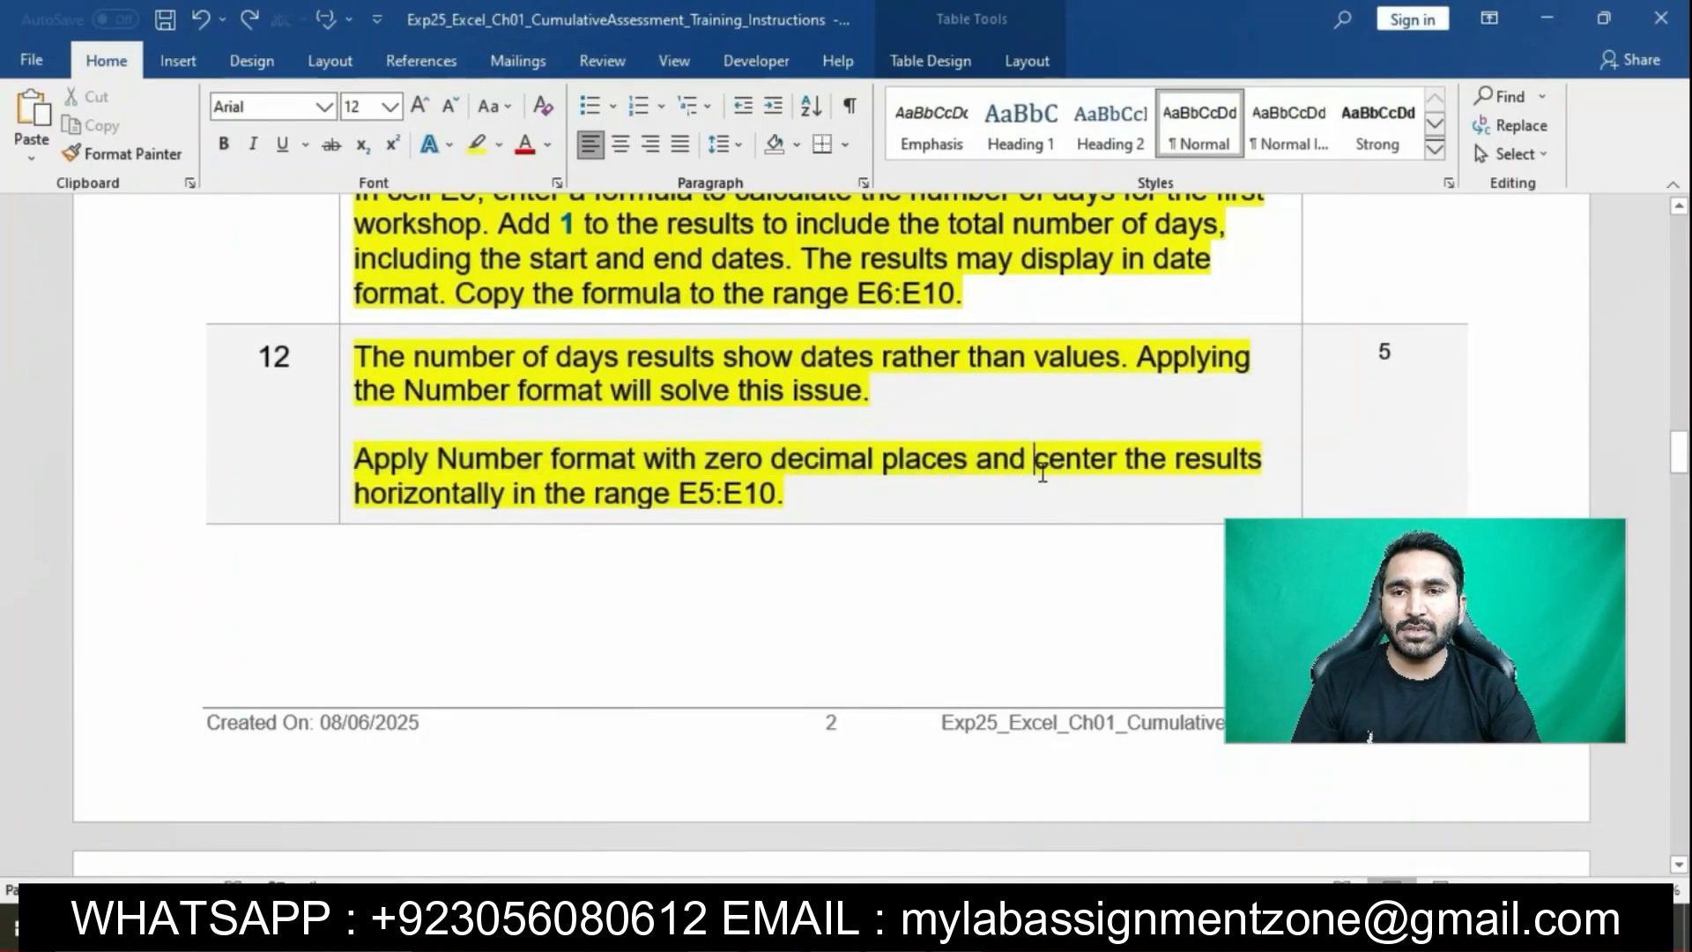
pyautogui.moveTo(1042, 472); pyautogui.dragTo(785, 495)
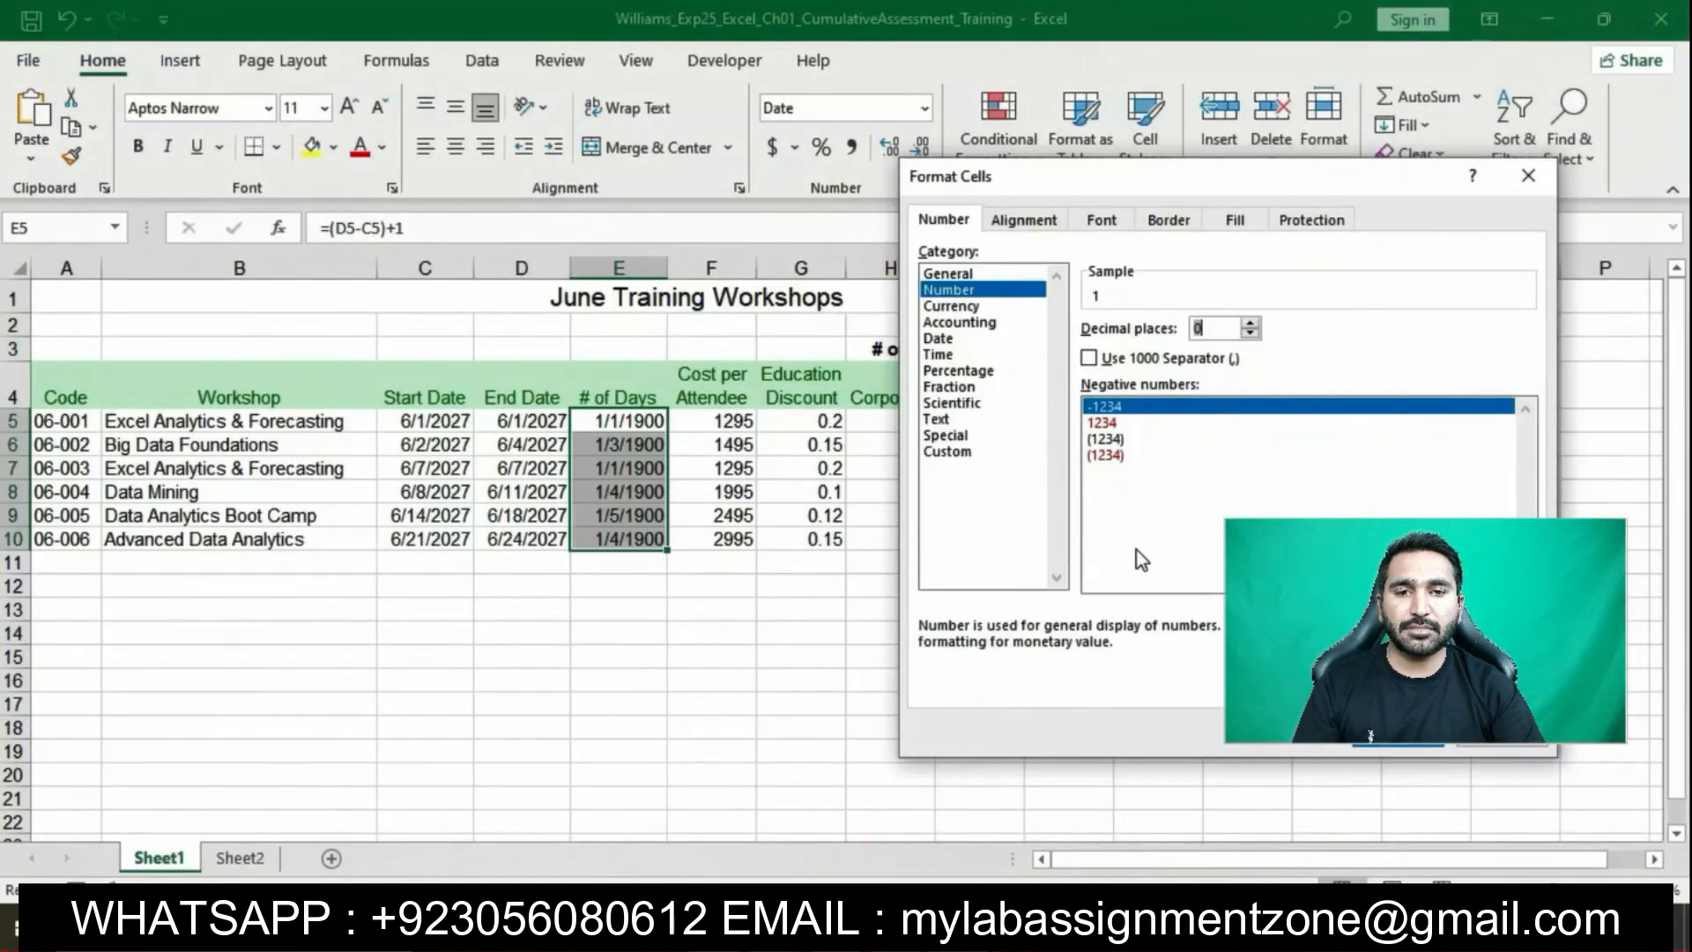
pyautogui.press('Return')
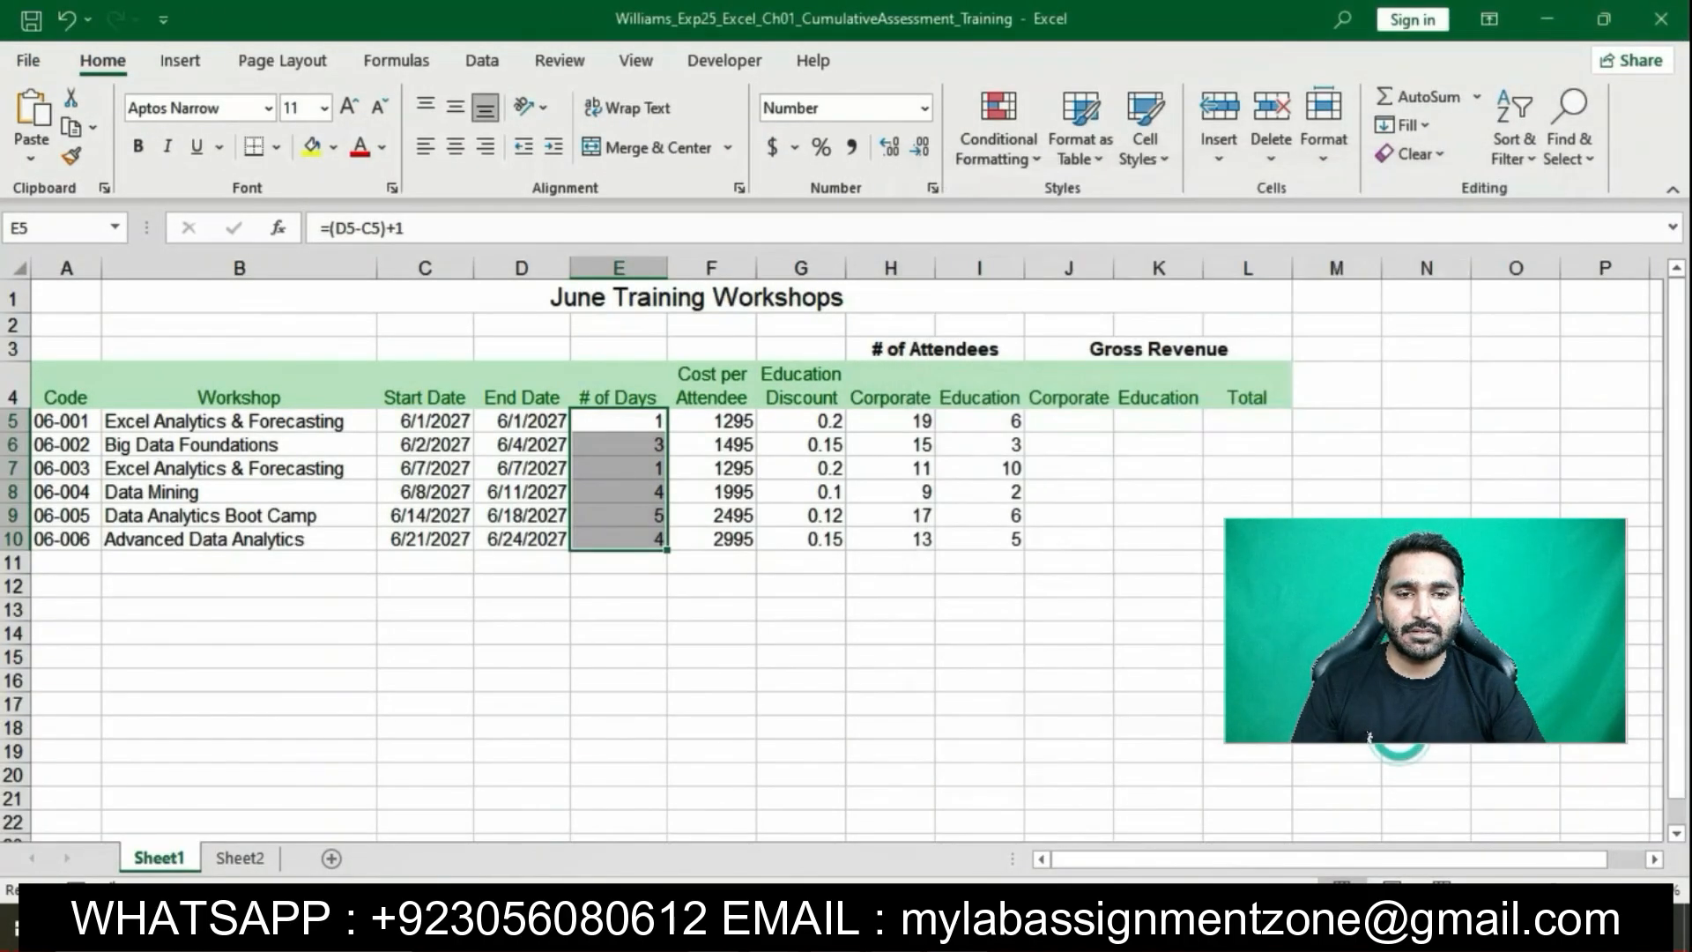
pyautogui.click(463, 154)
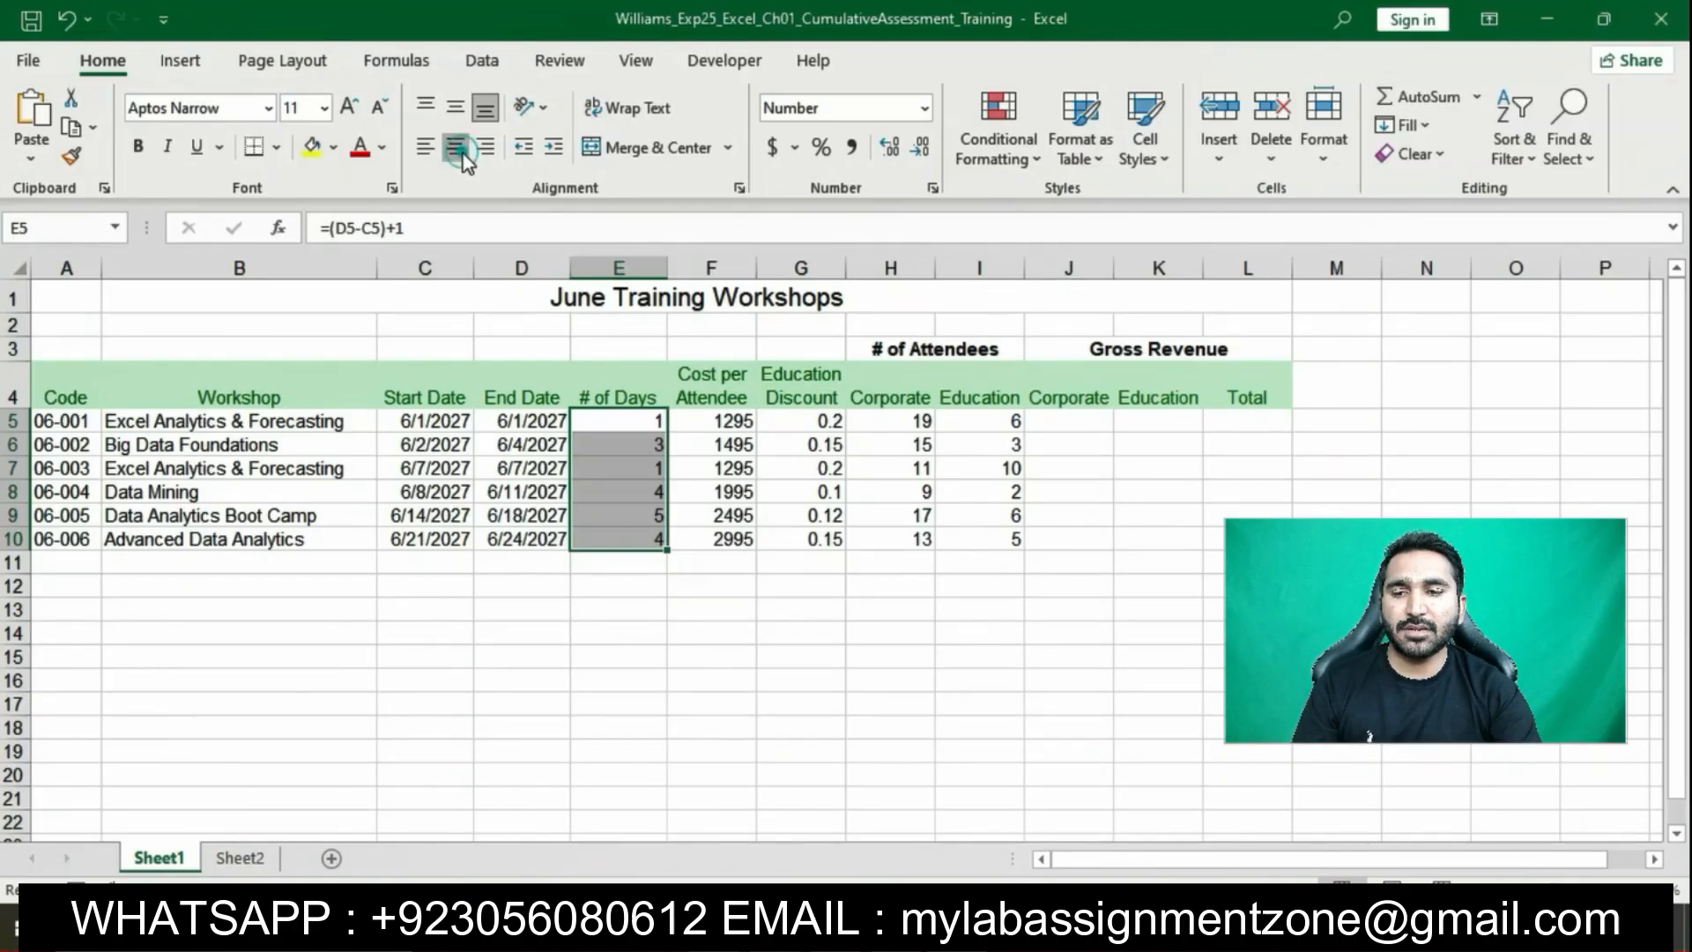
pyautogui.click(777, 730)
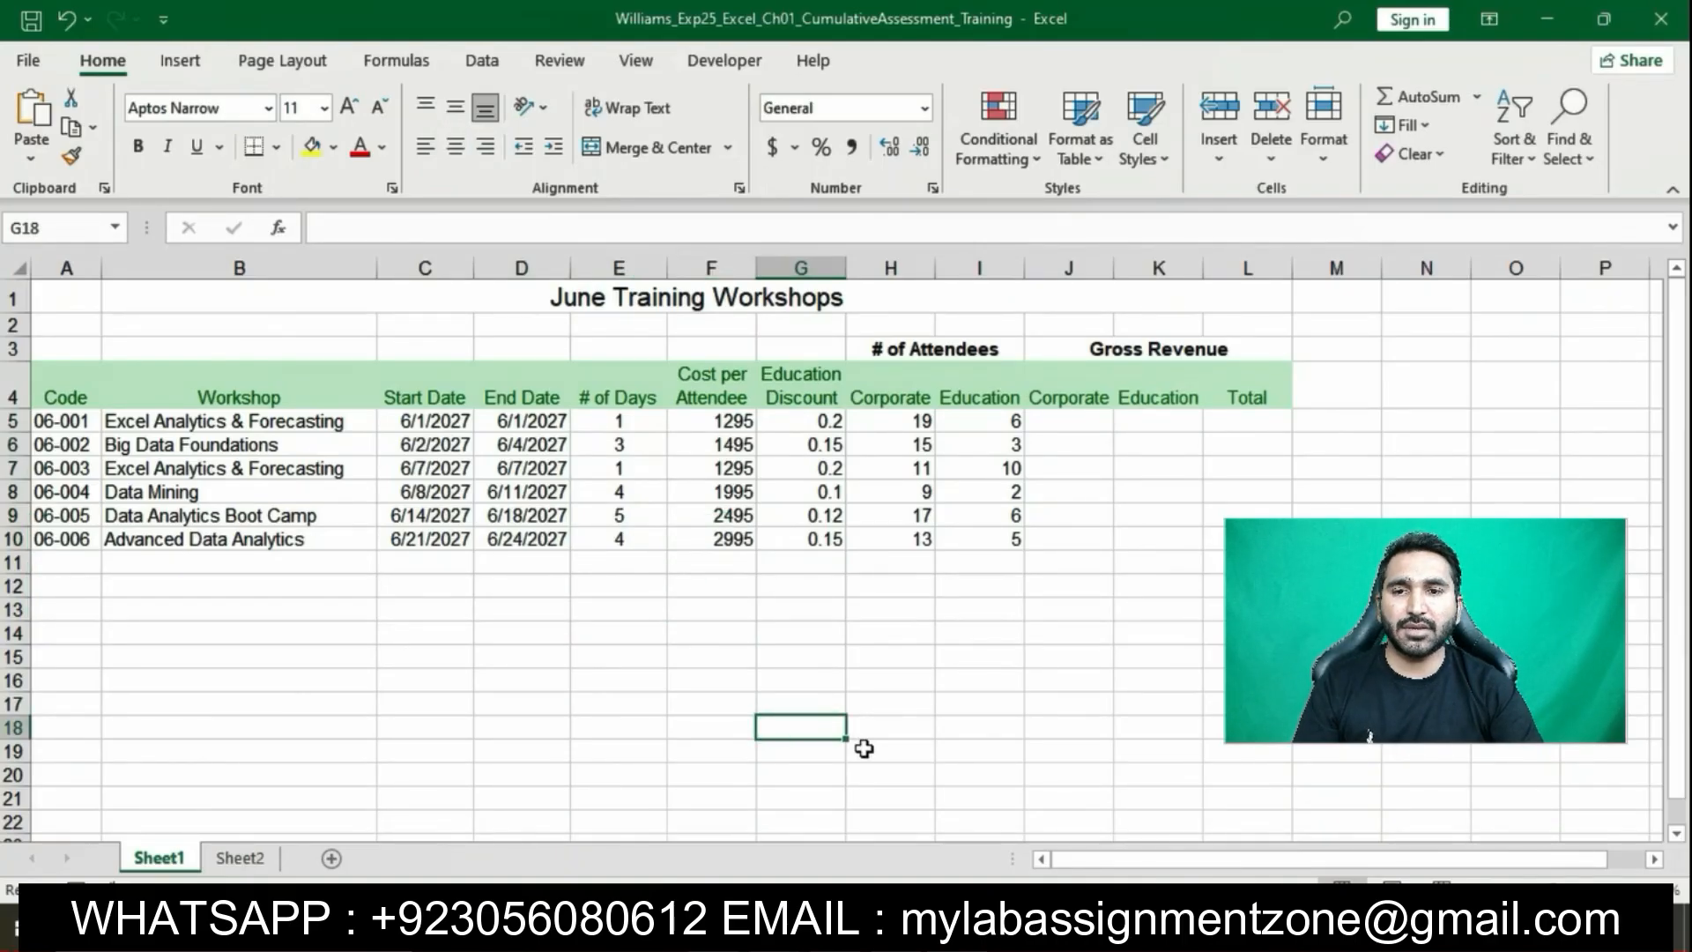
# Highlight step 13's gross corporate revenue instructions in yellow and mark the J5 formula phrase
pyautogui.click(864, 931)
pyautogui.click(870, 629)
pyautogui.scroll(-2, 870, 629)
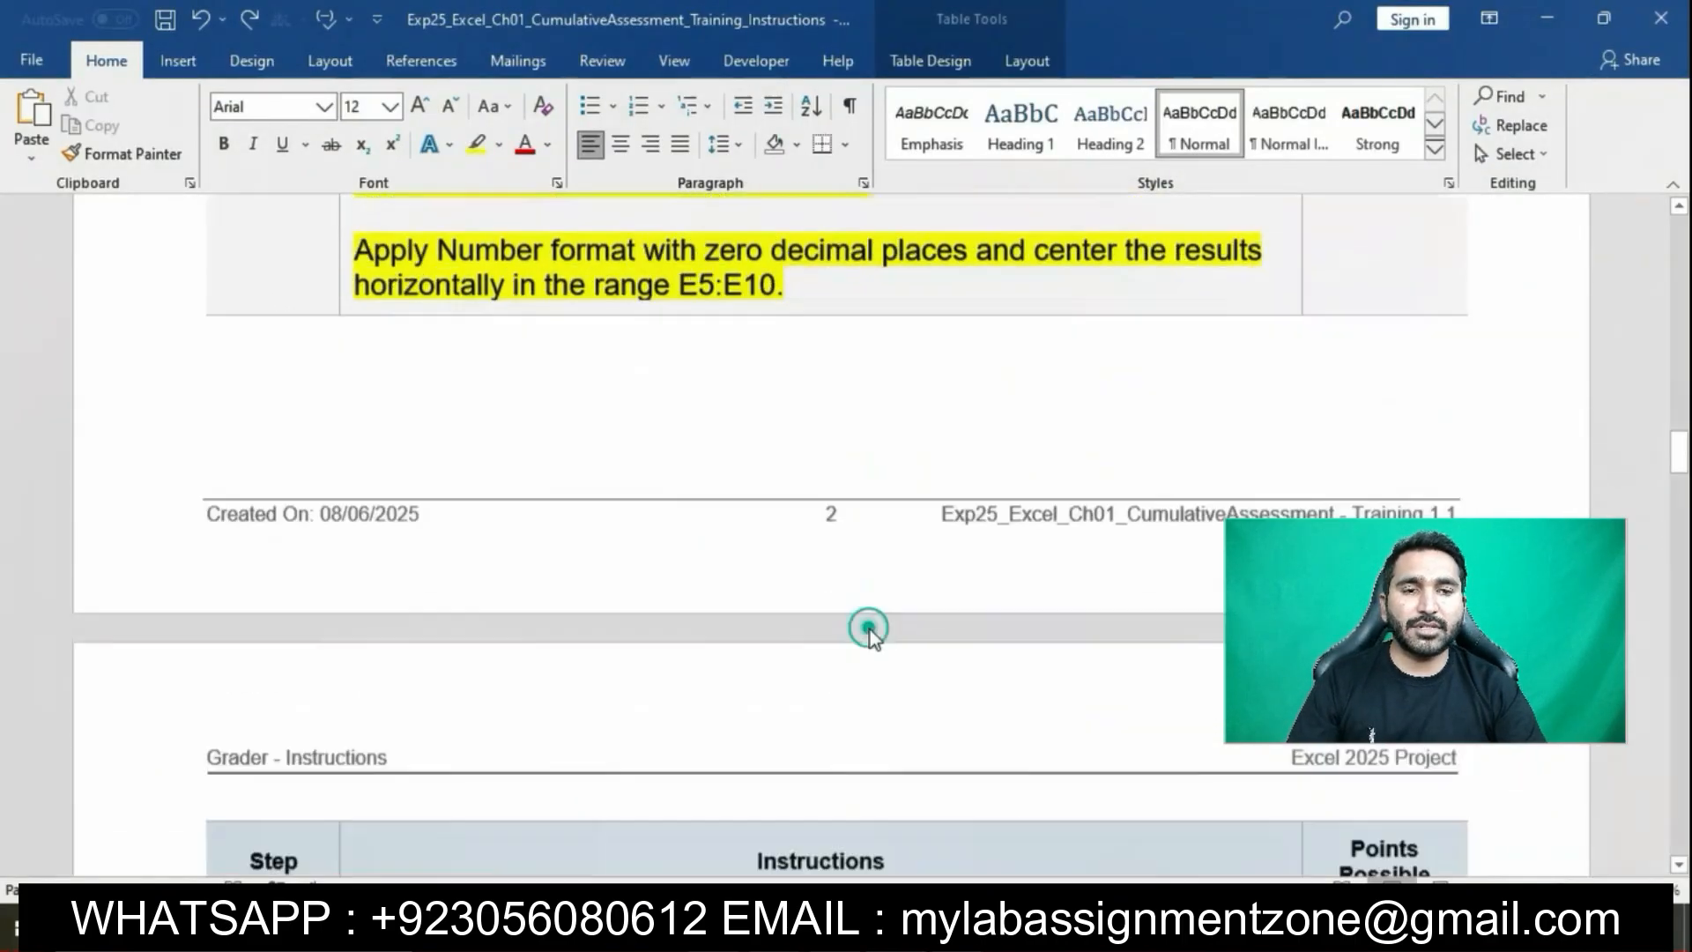
pyautogui.scroll(-6, 870, 629)
pyautogui.click(346, 349)
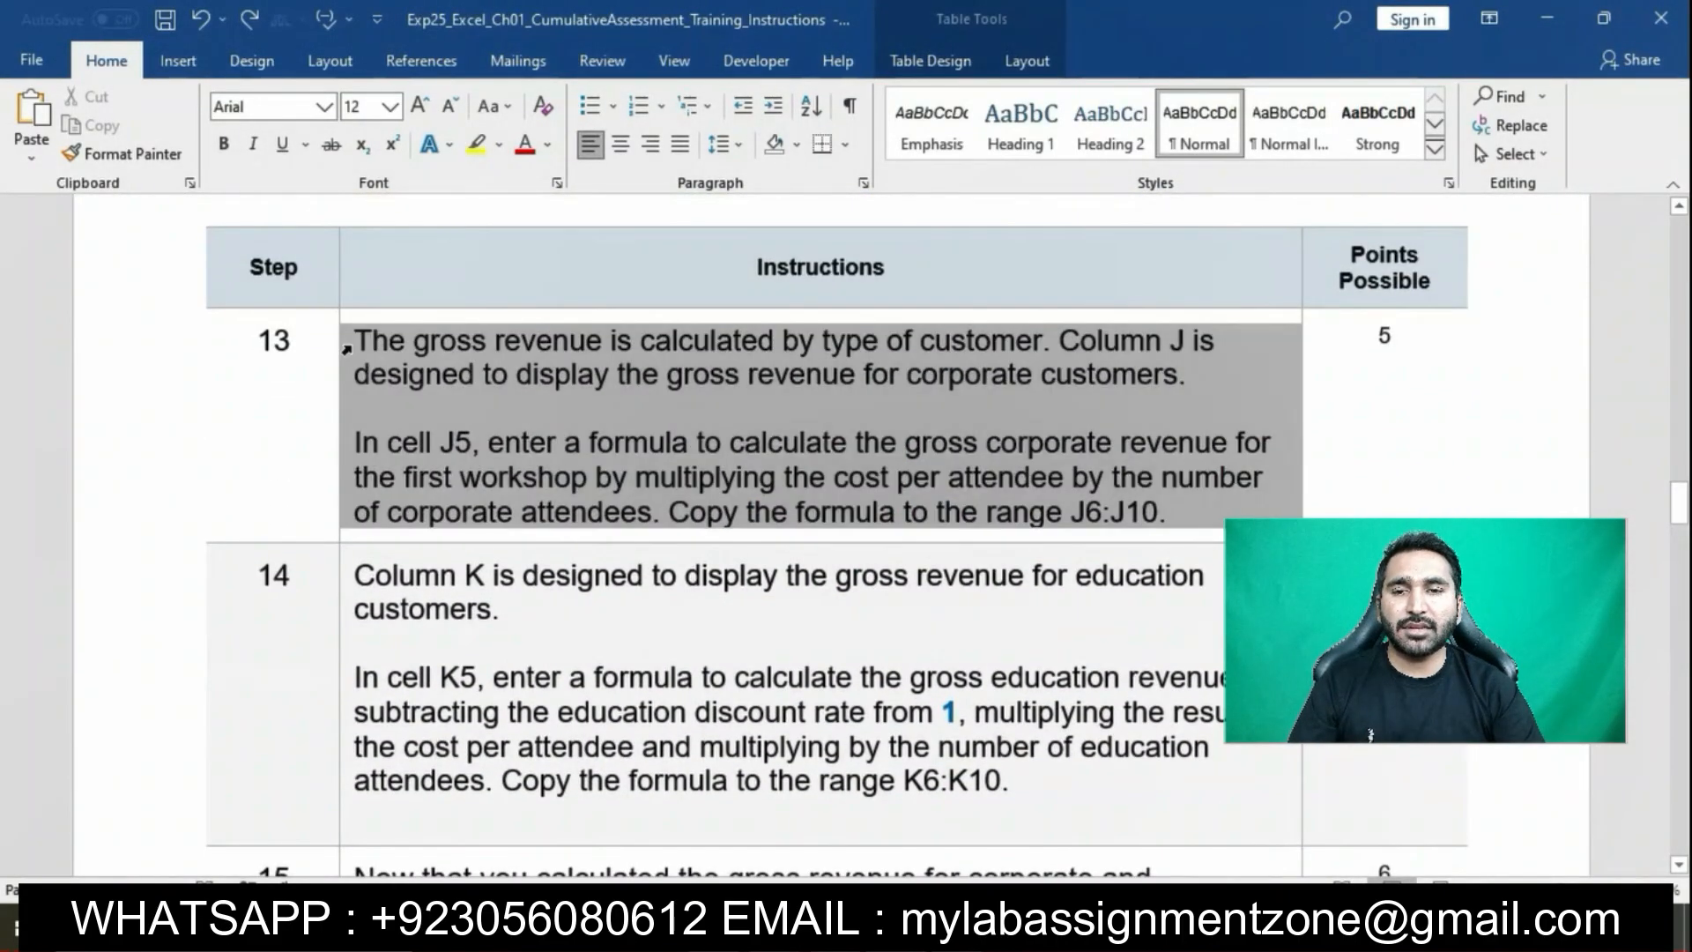
pyautogui.click(449, 304)
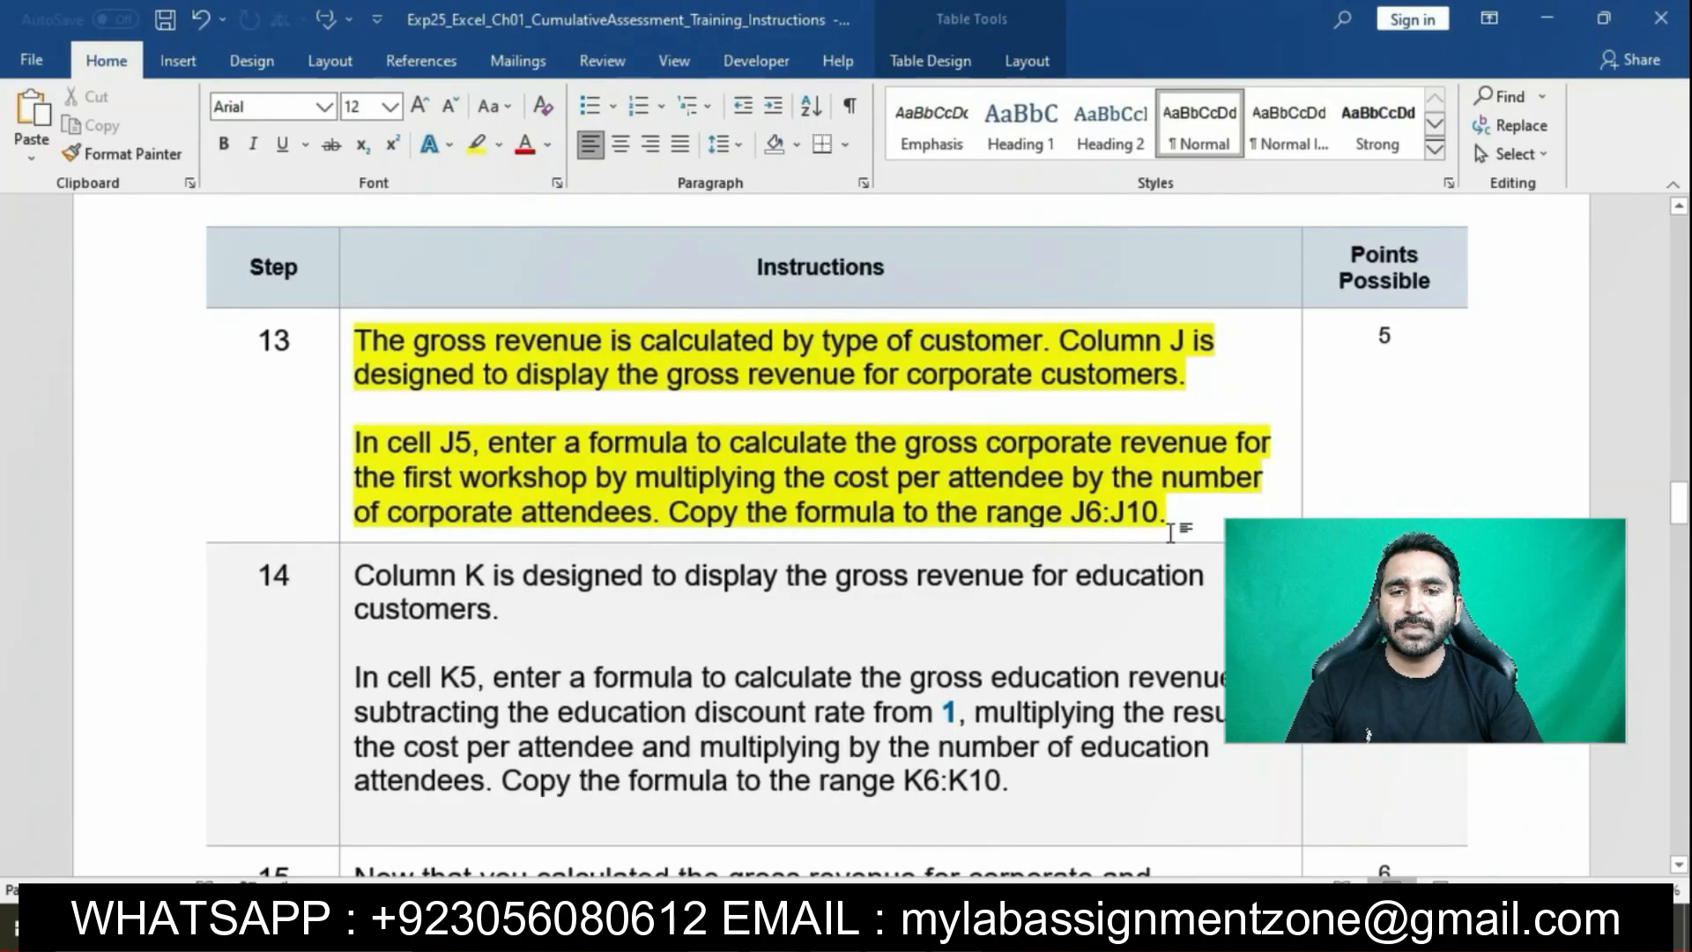
pyautogui.moveTo(360, 431); pyautogui.dragTo(696, 442)
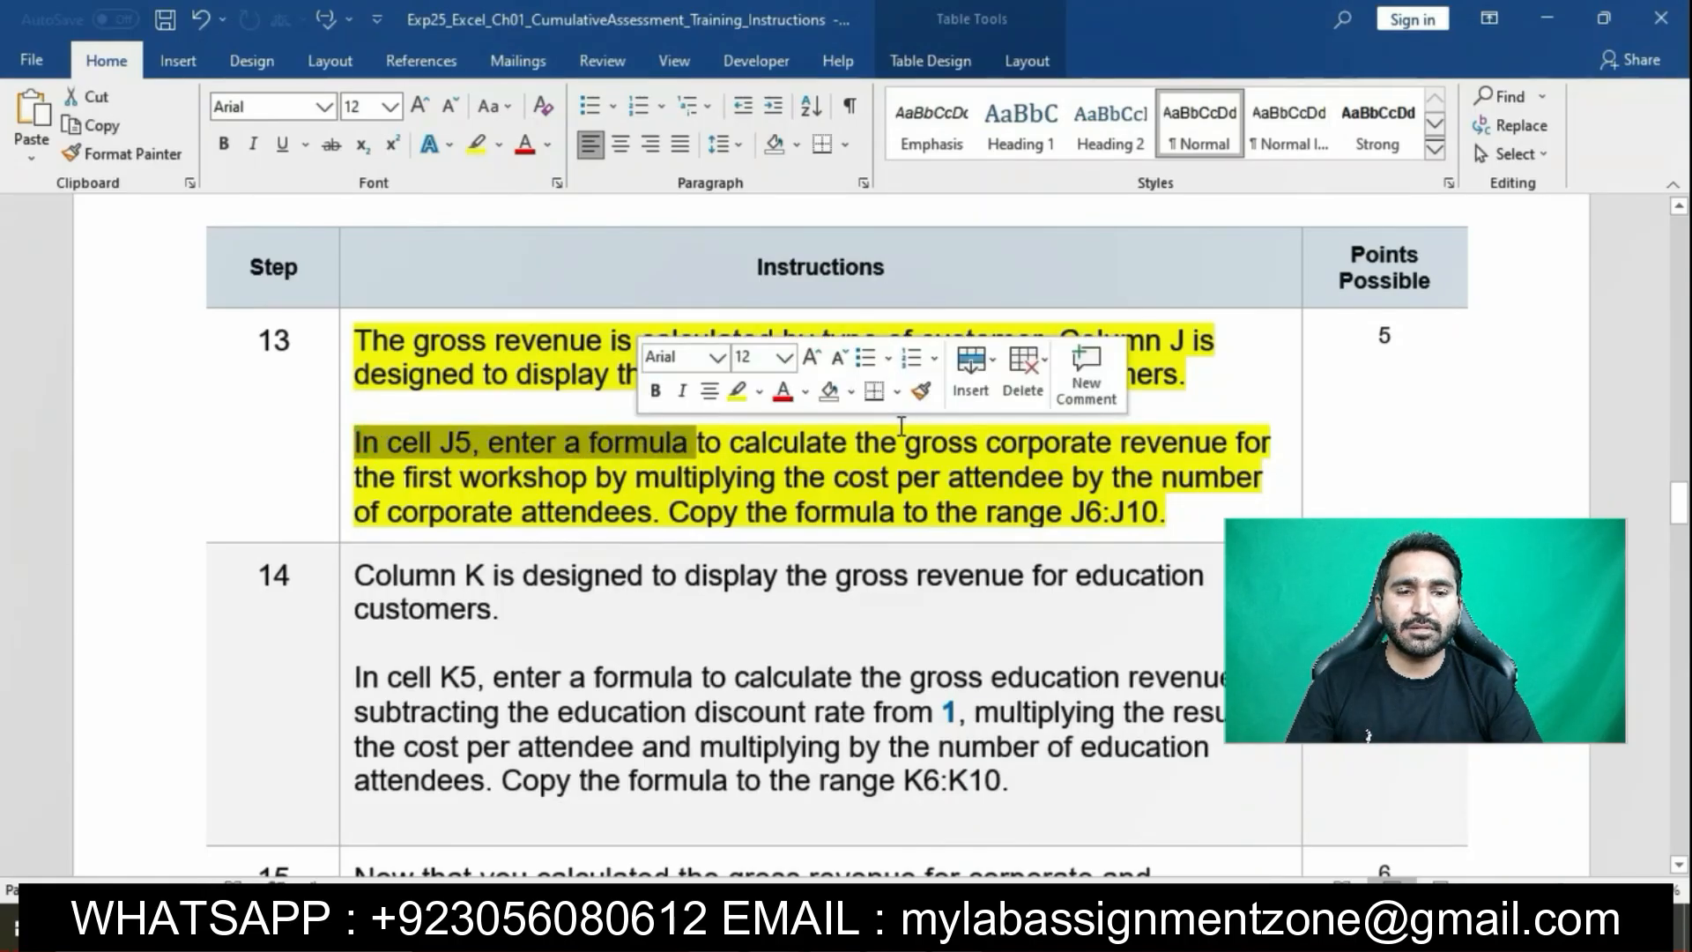
# Enter =F5*H5 in J5 to compute gross corporate revenue from cost per attendee and corporate attendees
pyautogui.click(950, 927)
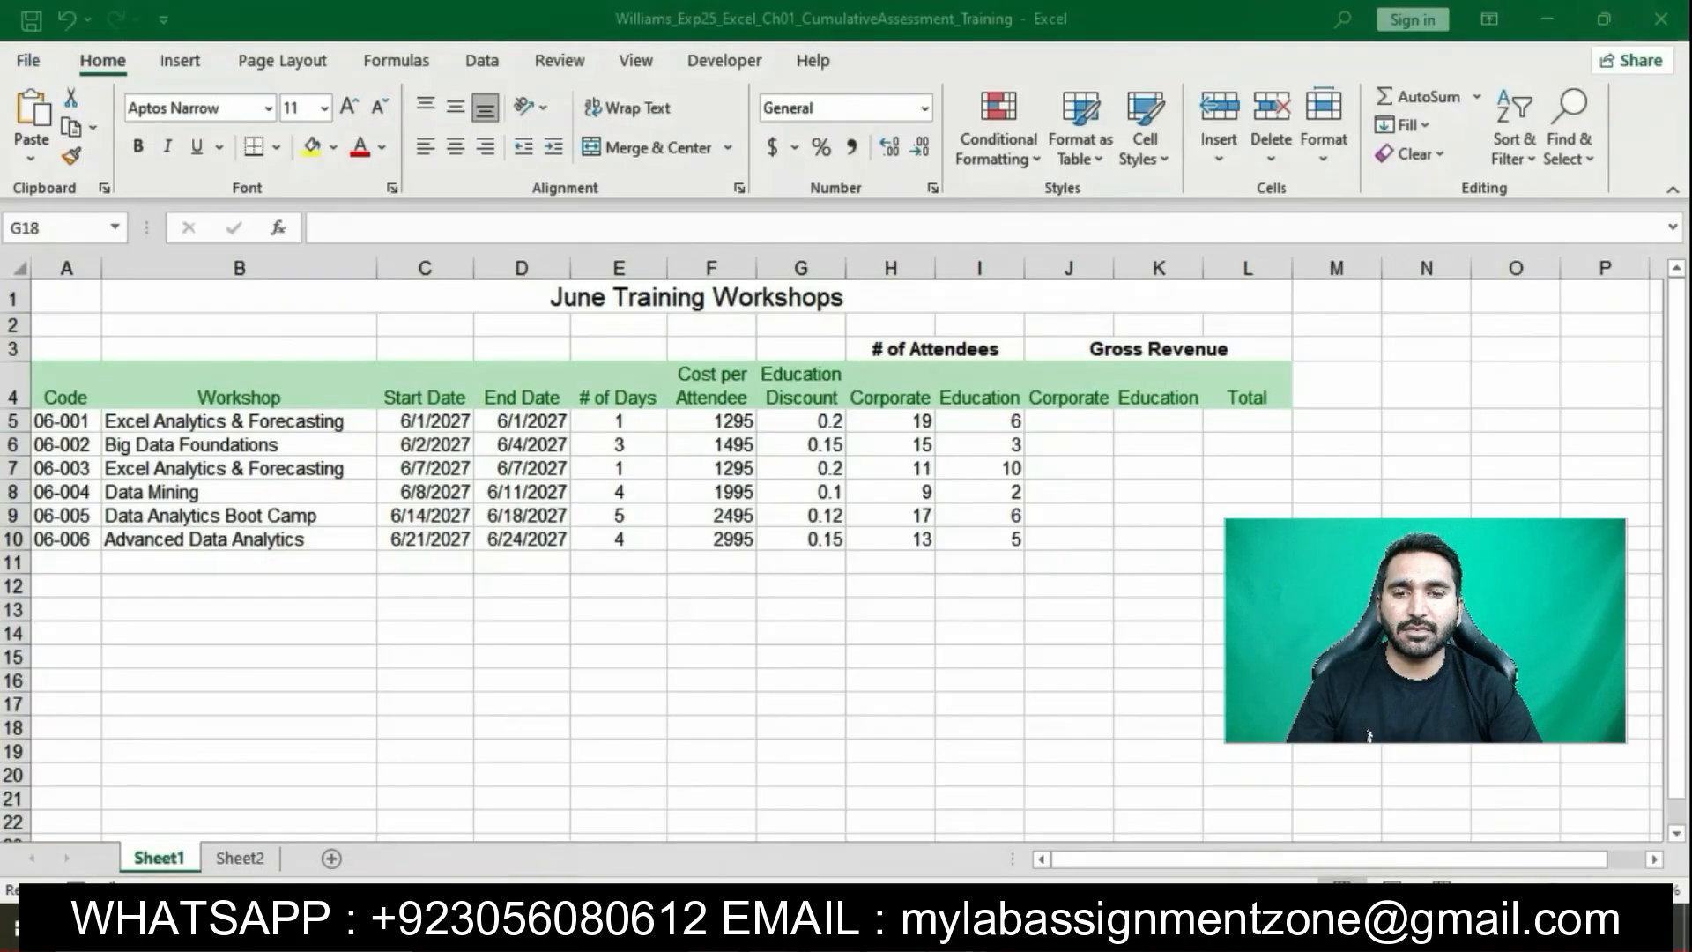
pyautogui.click(1069, 416)
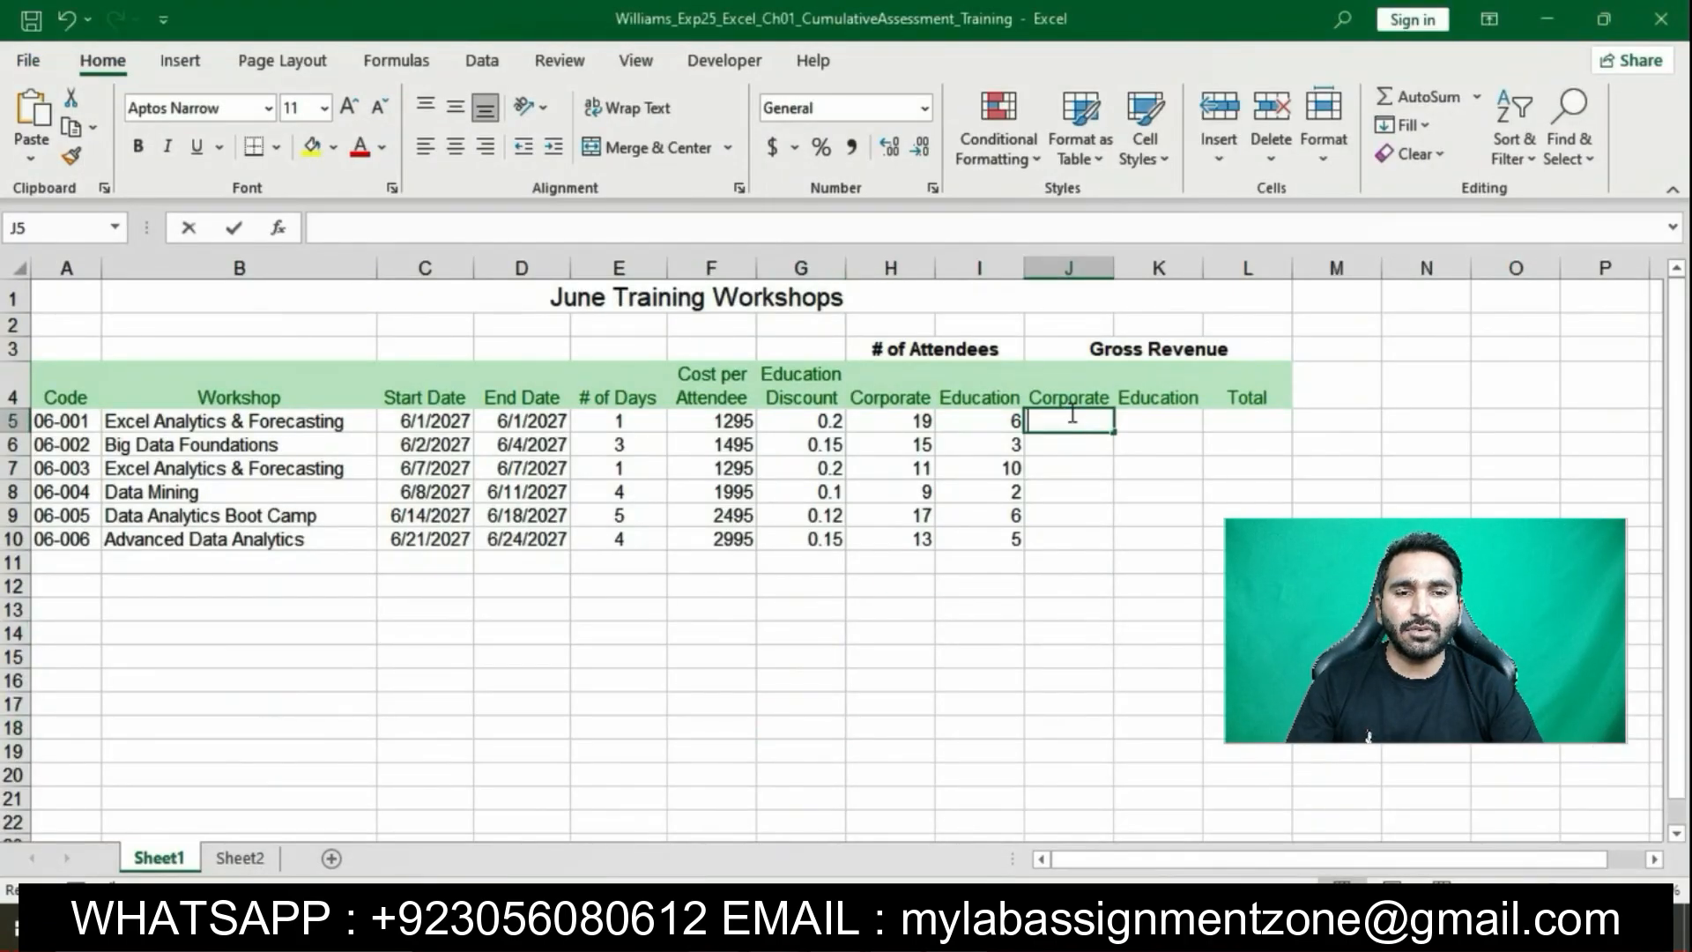
pyautogui.write('=')
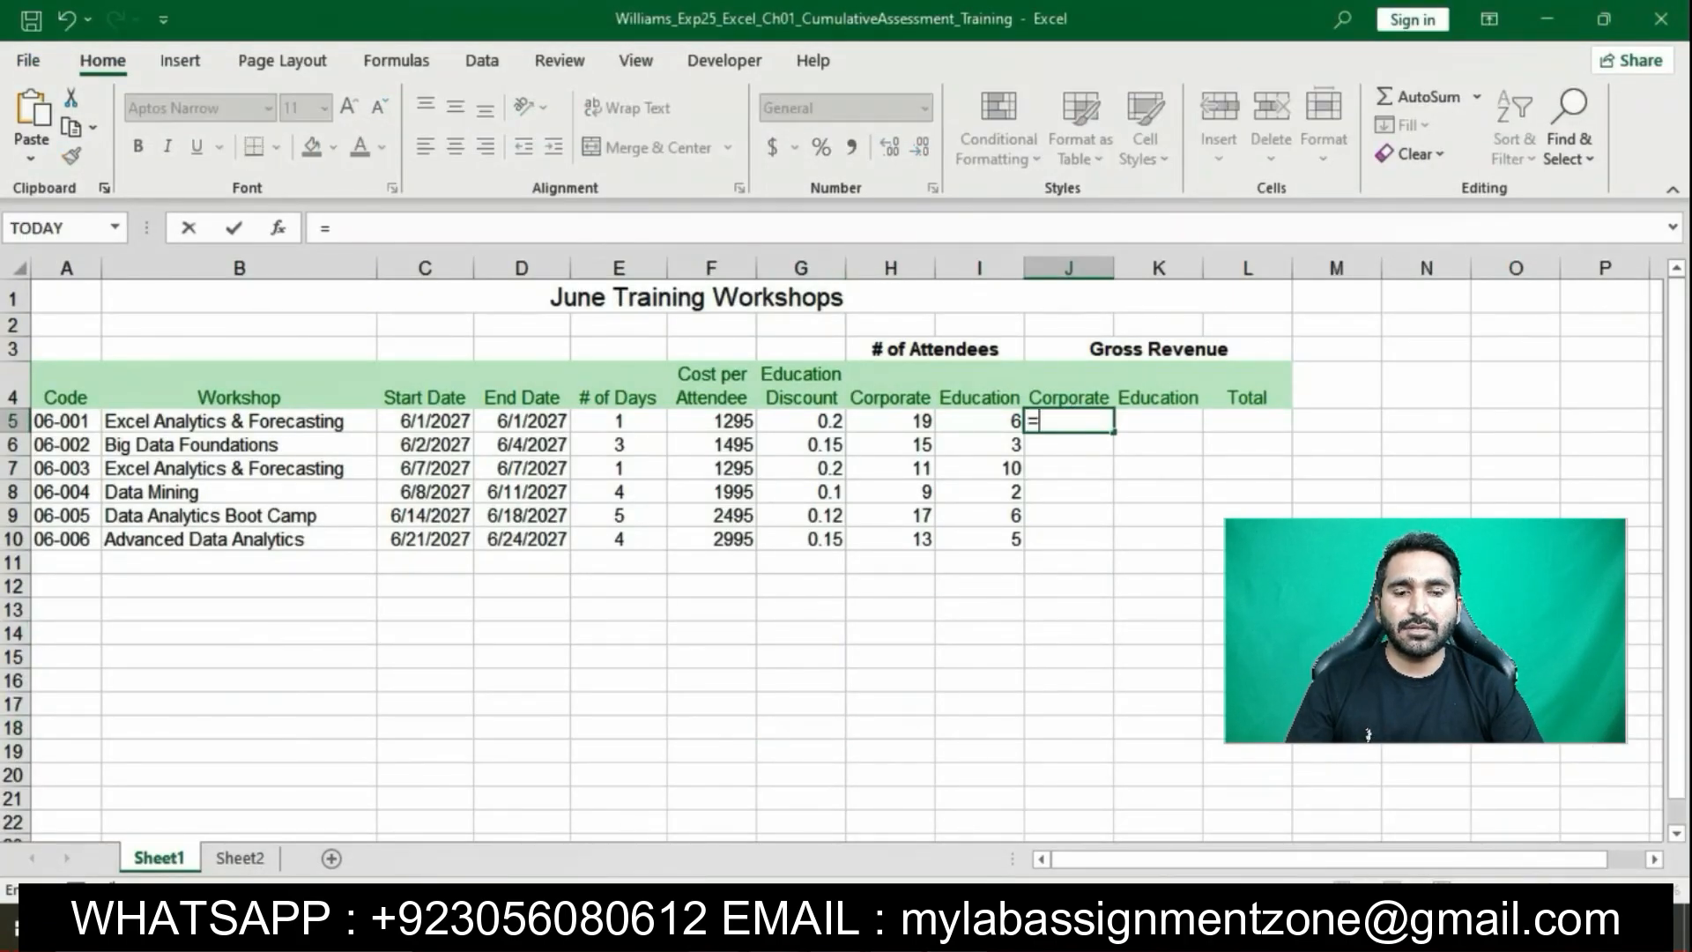
pyautogui.hotkey('alt', 'Tab')
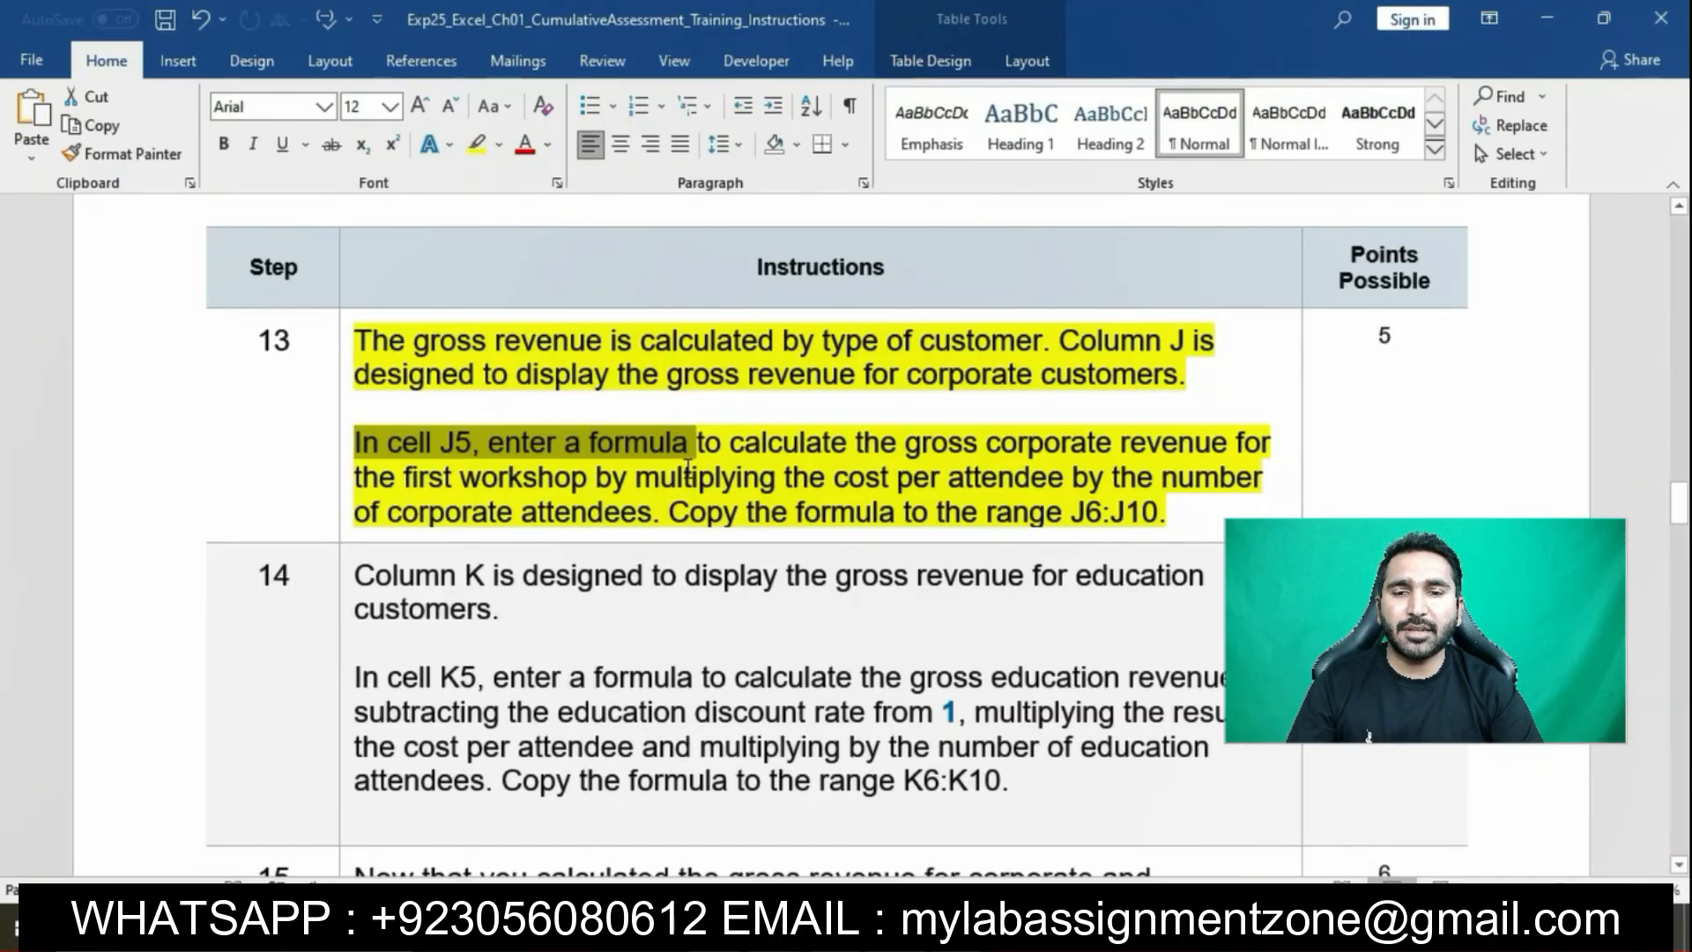
pyautogui.moveTo(696, 445); pyautogui.dragTo(659, 527)
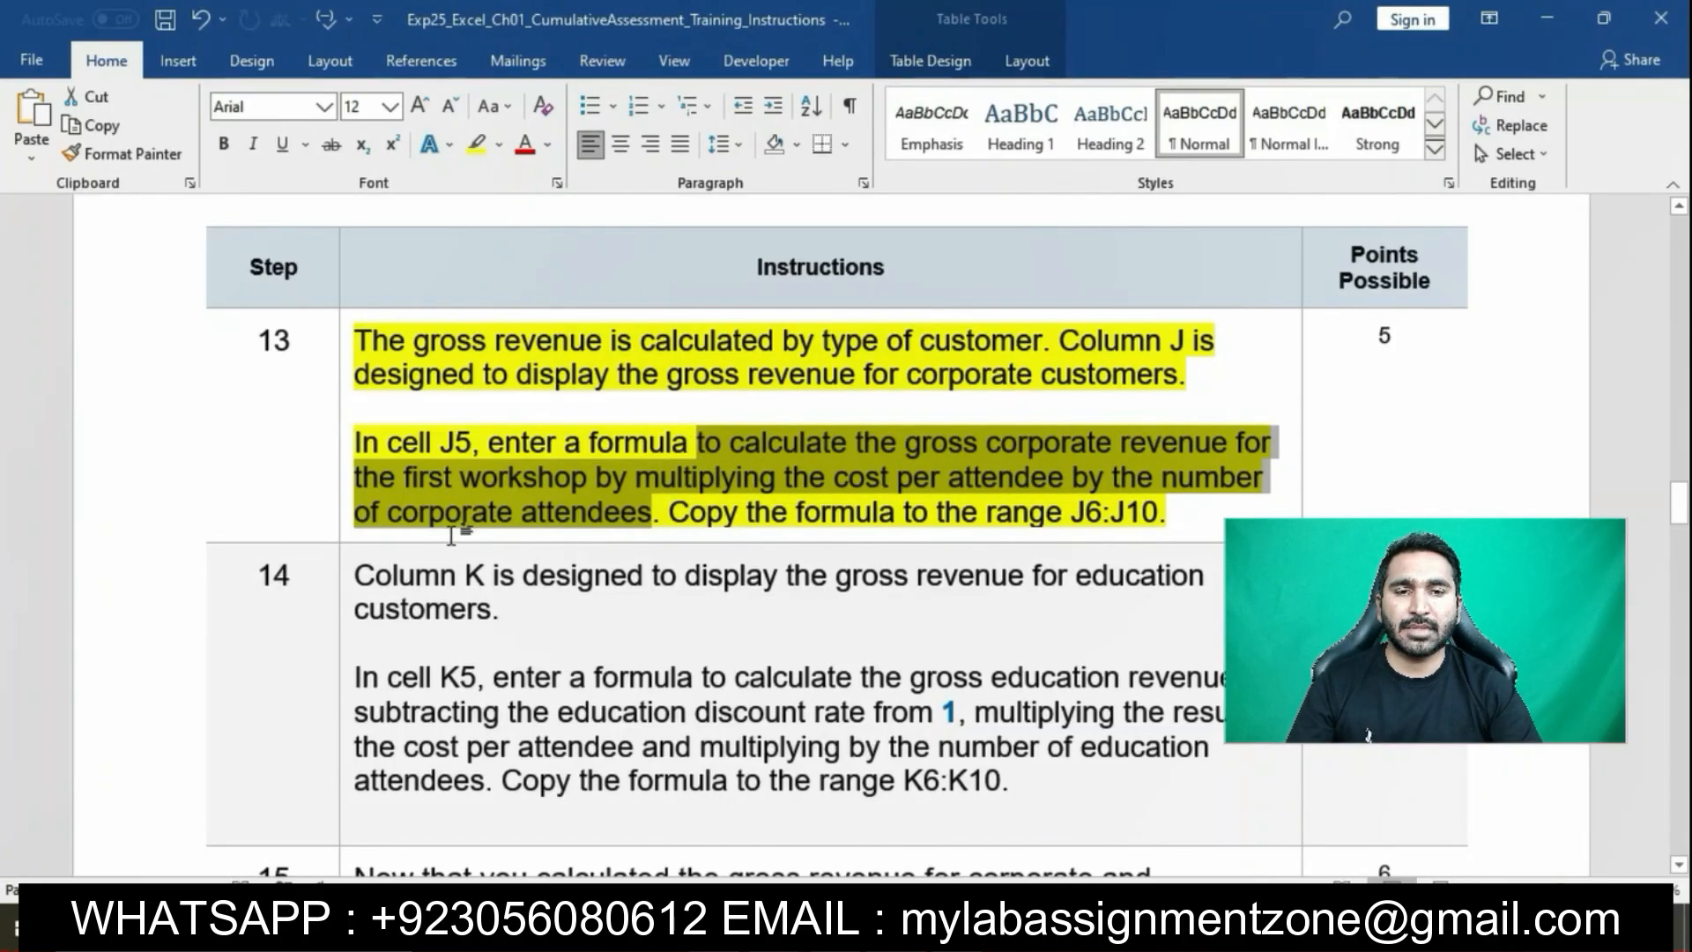
pyautogui.hotkey('alt', 'Tab')
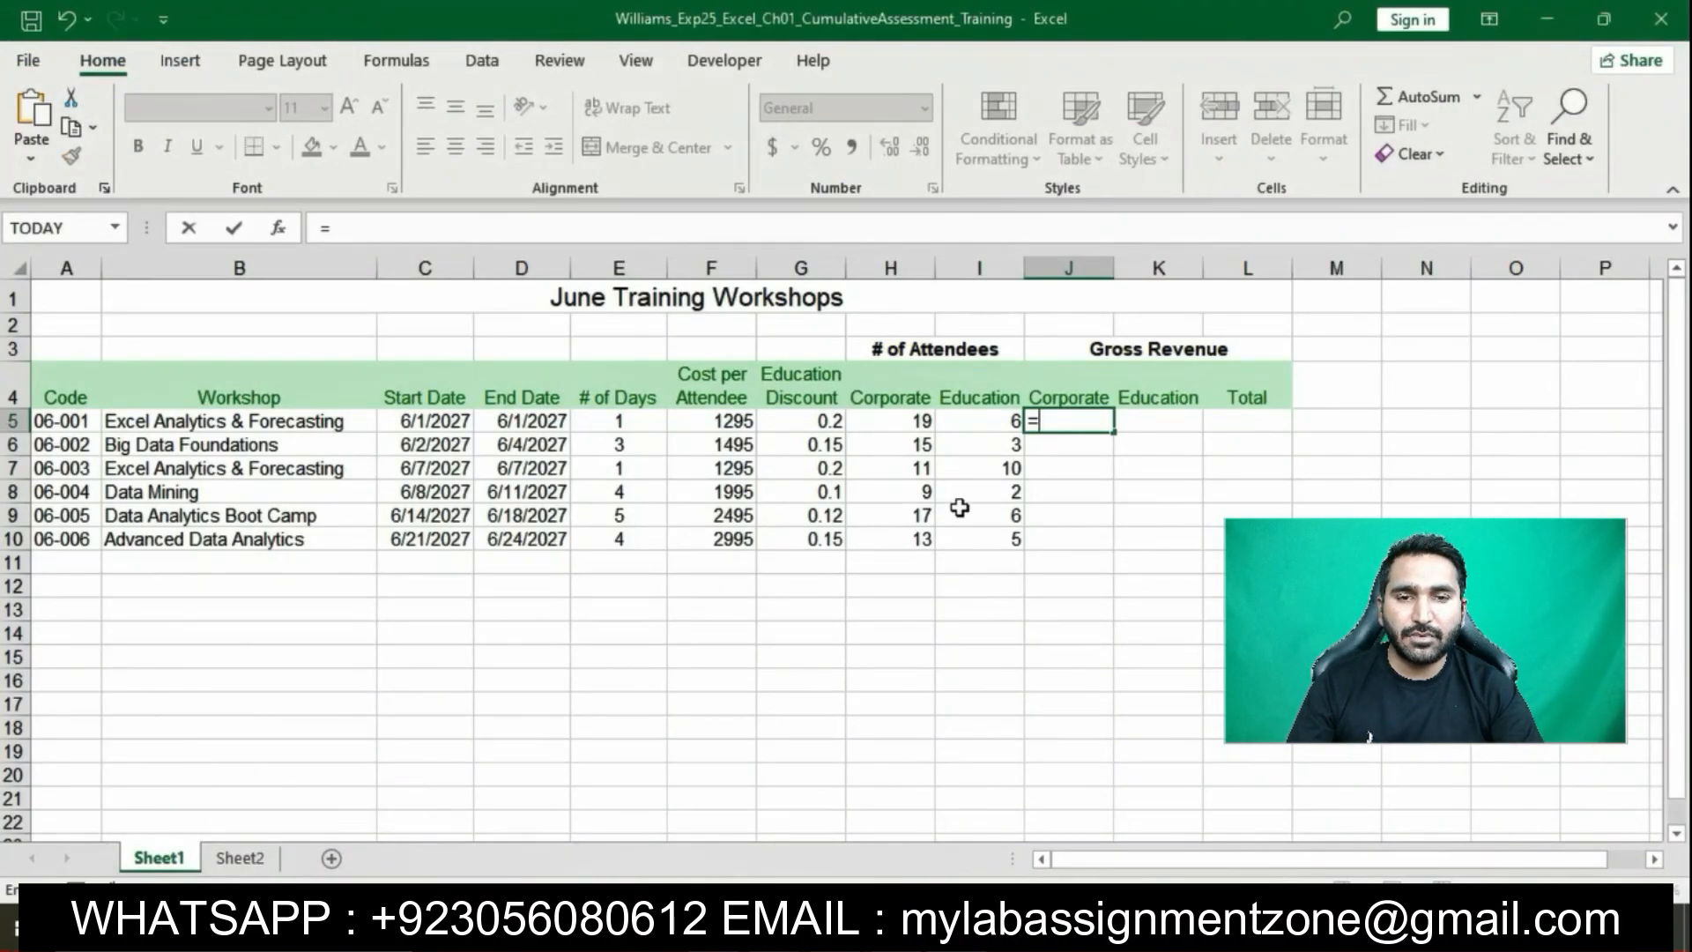
pyautogui.click(714, 422)
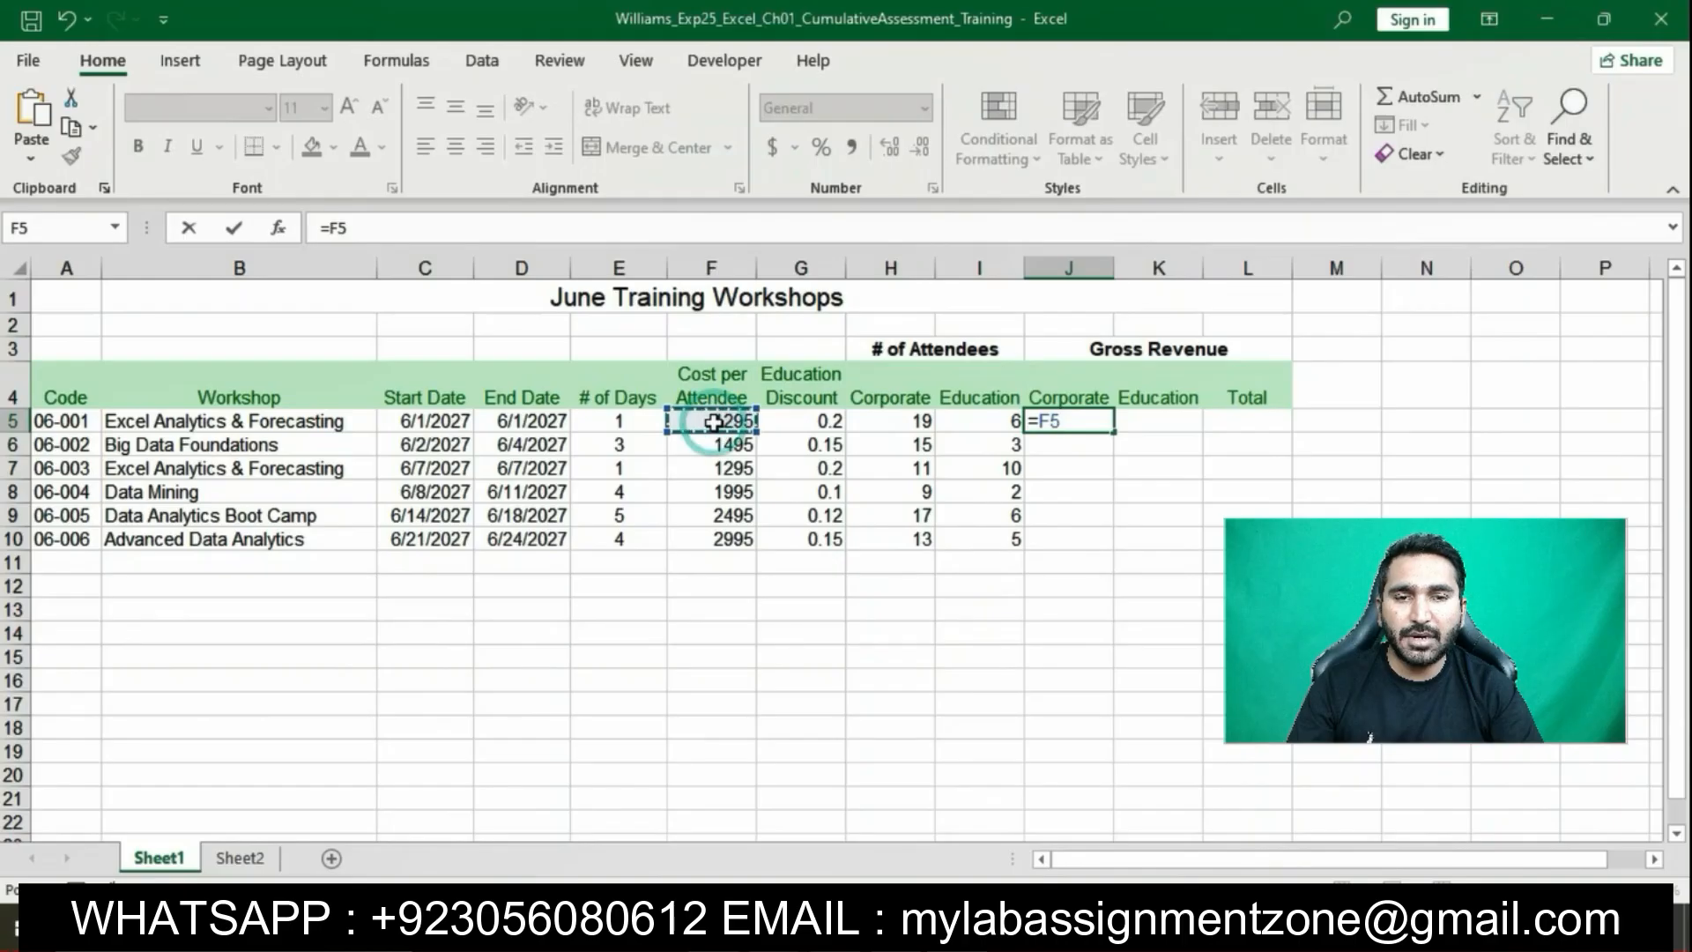
pyautogui.write('*')
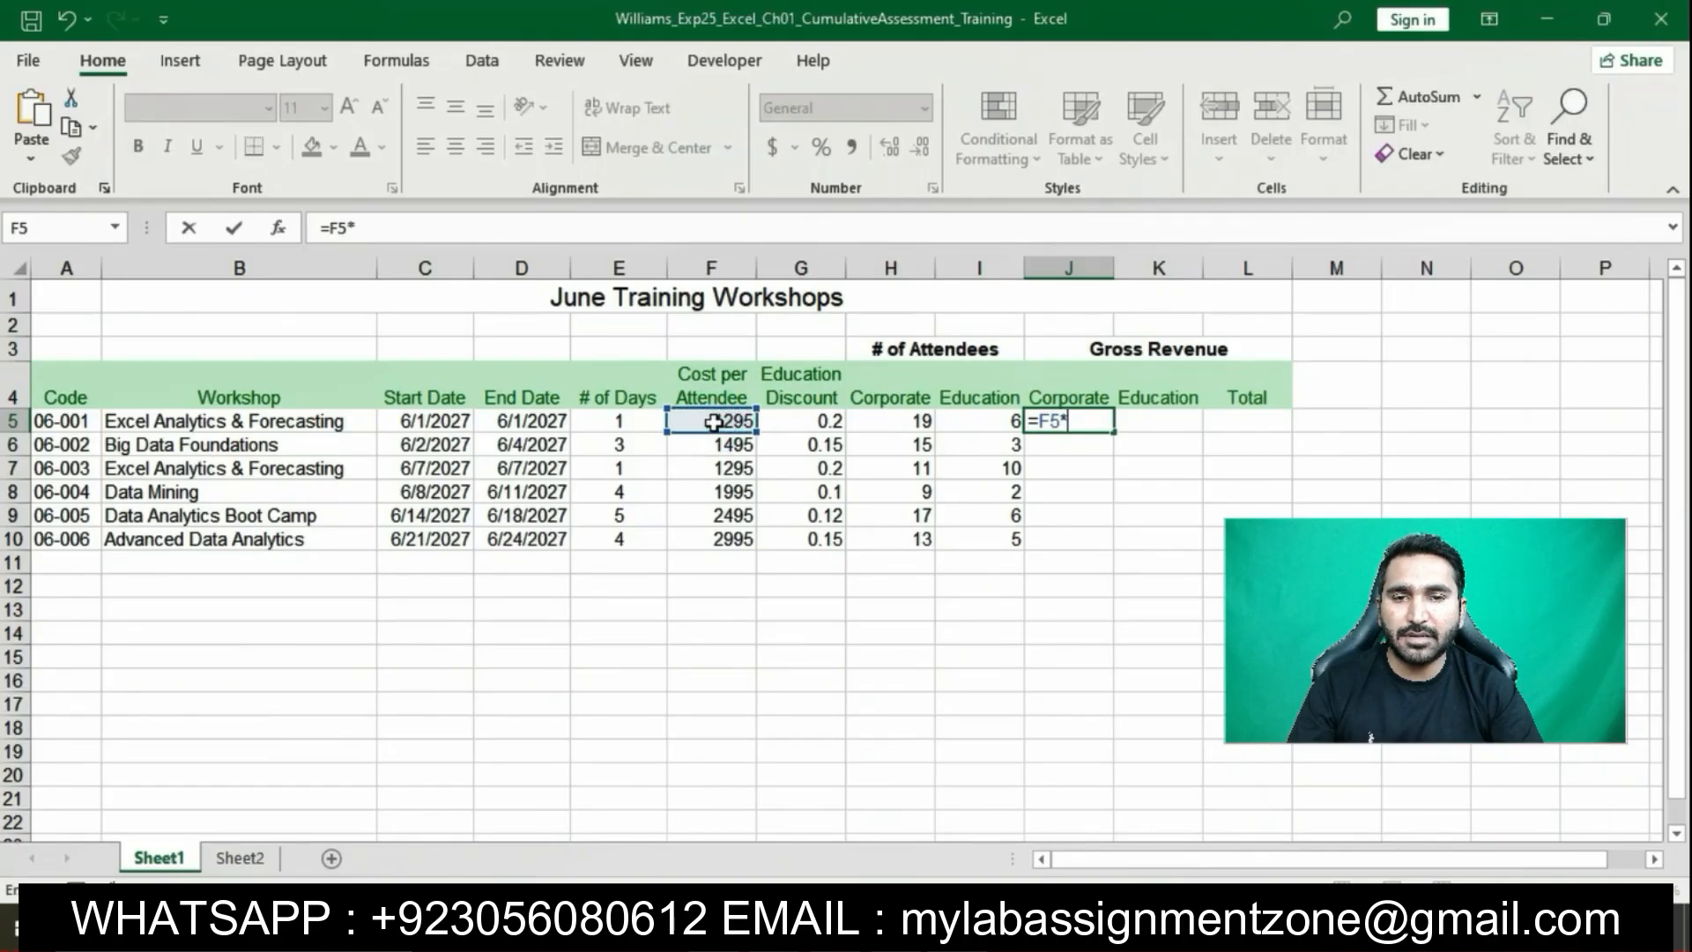
pyautogui.click(879, 422)
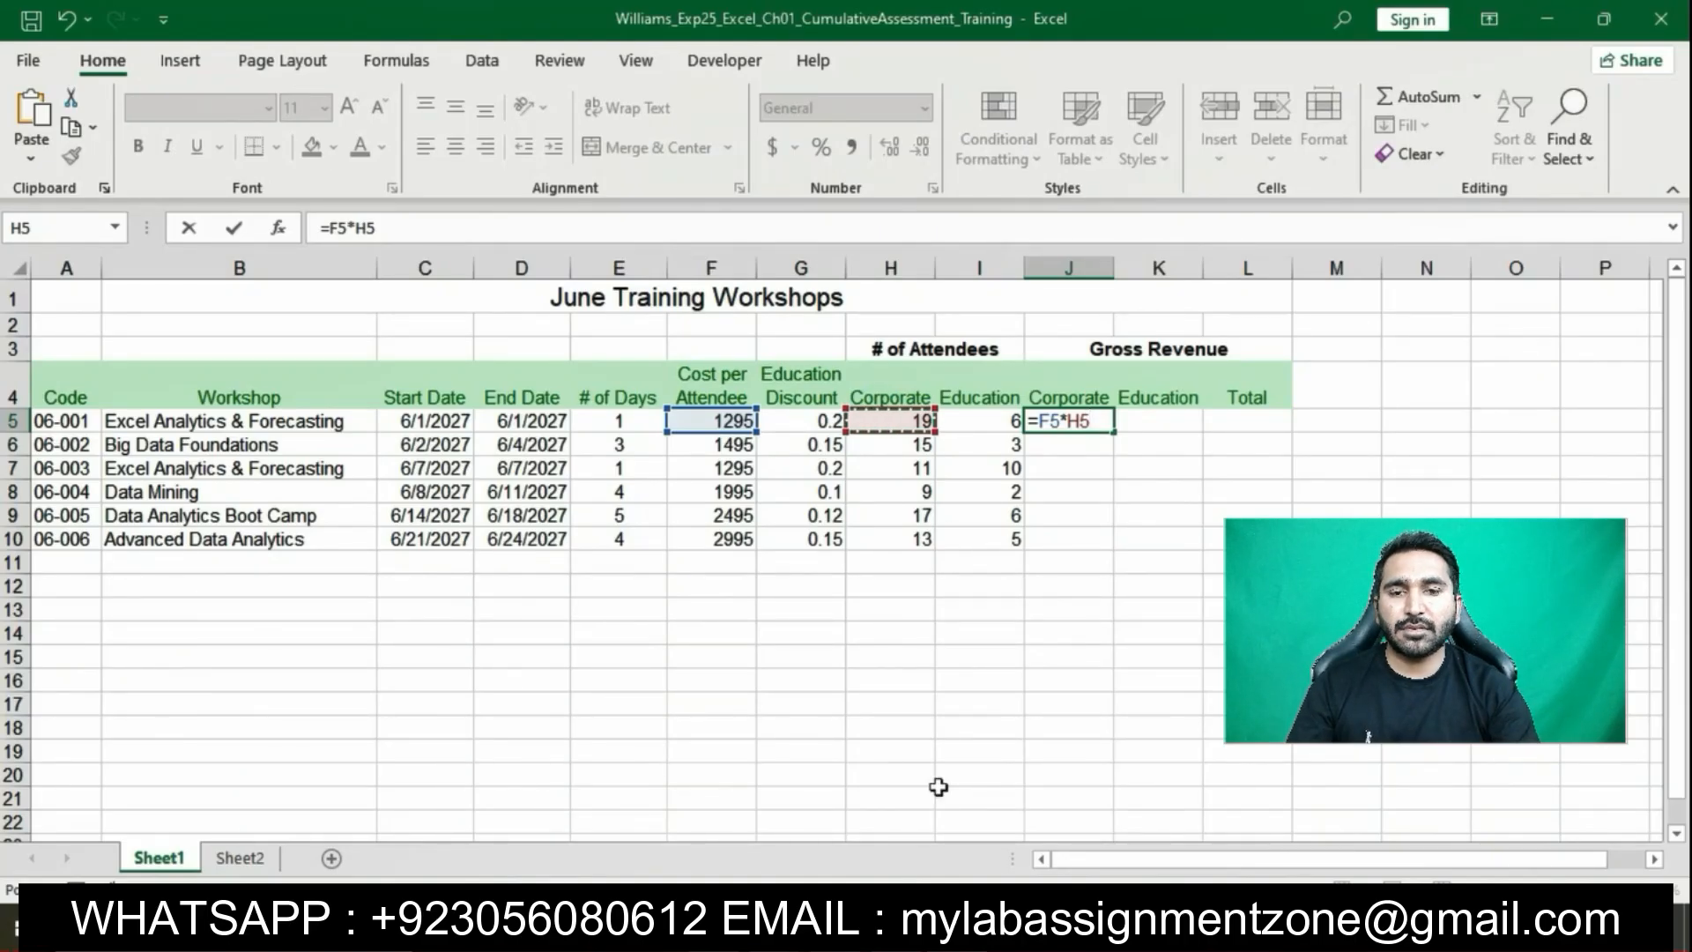
pyautogui.click(906, 925)
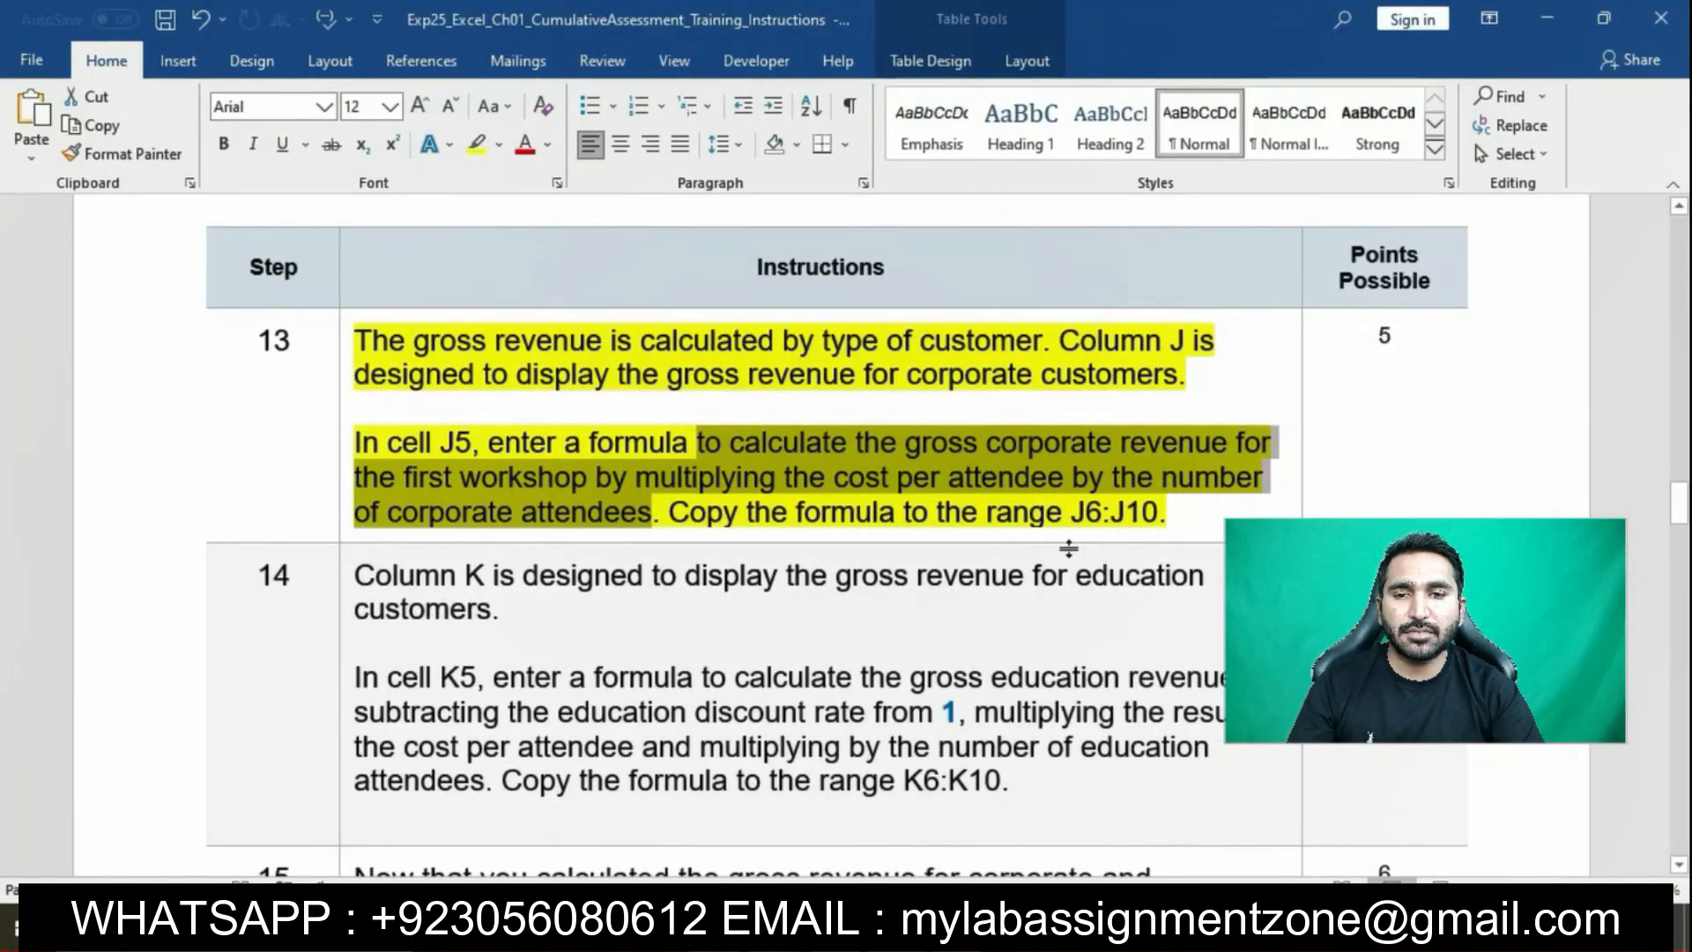
pyautogui.click(868, 925)
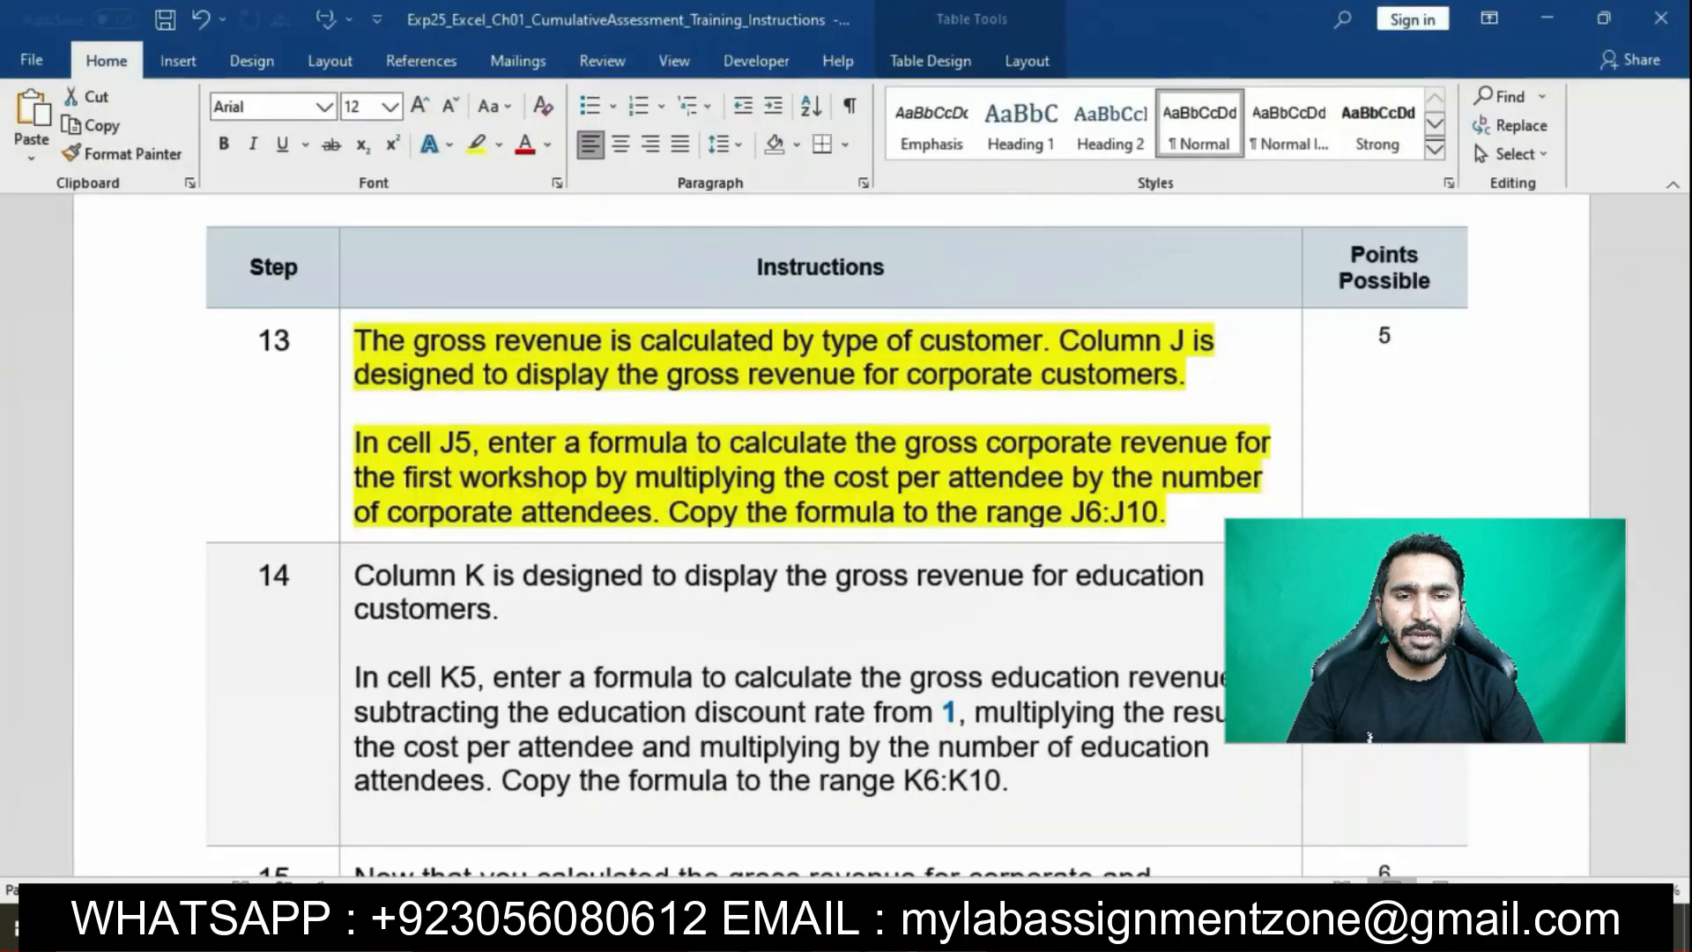
pyautogui.moveTo(696, 442); pyautogui.dragTo(652, 512)
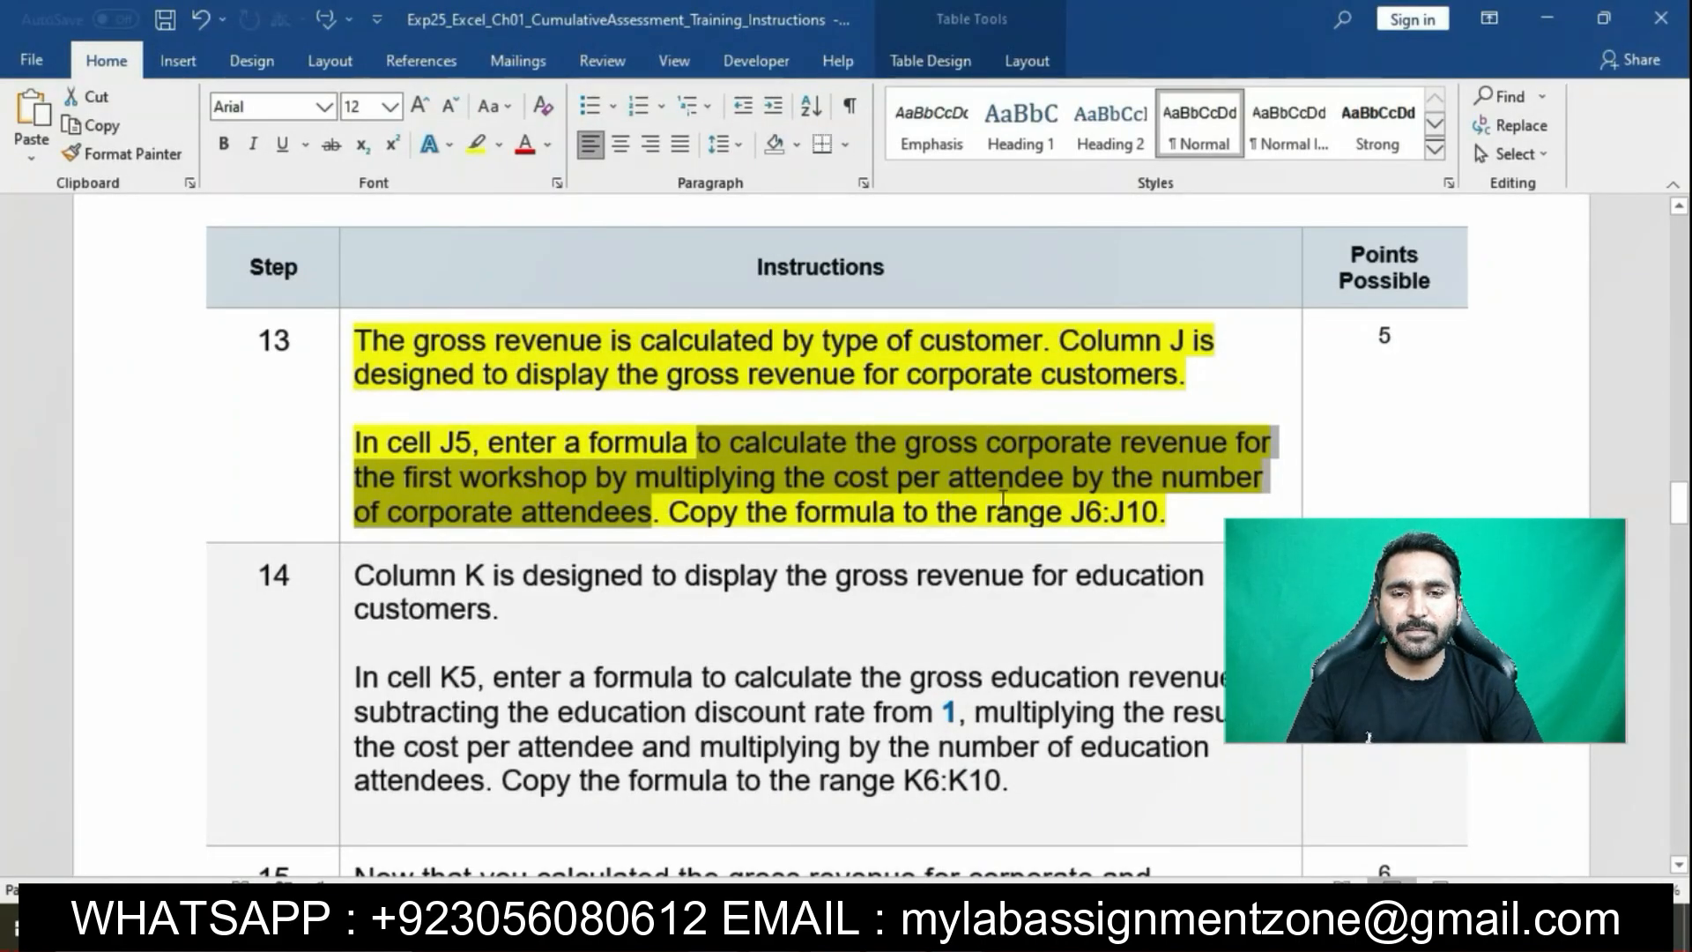
pyautogui.click(961, 917)
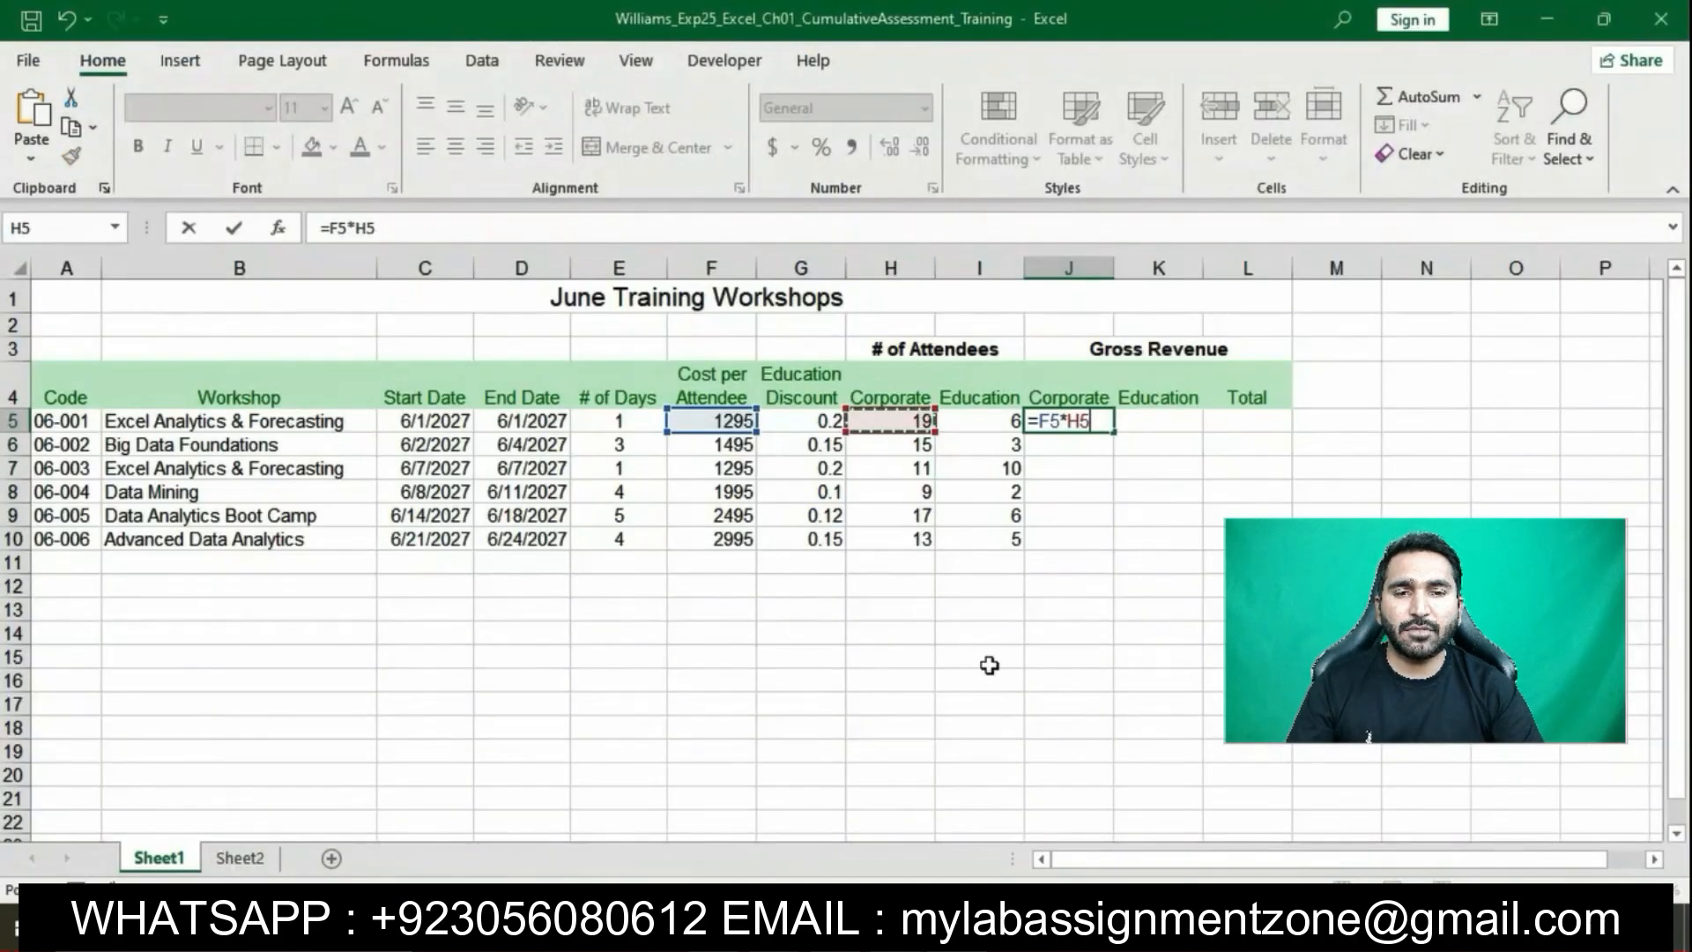
pyautogui.press('Return')
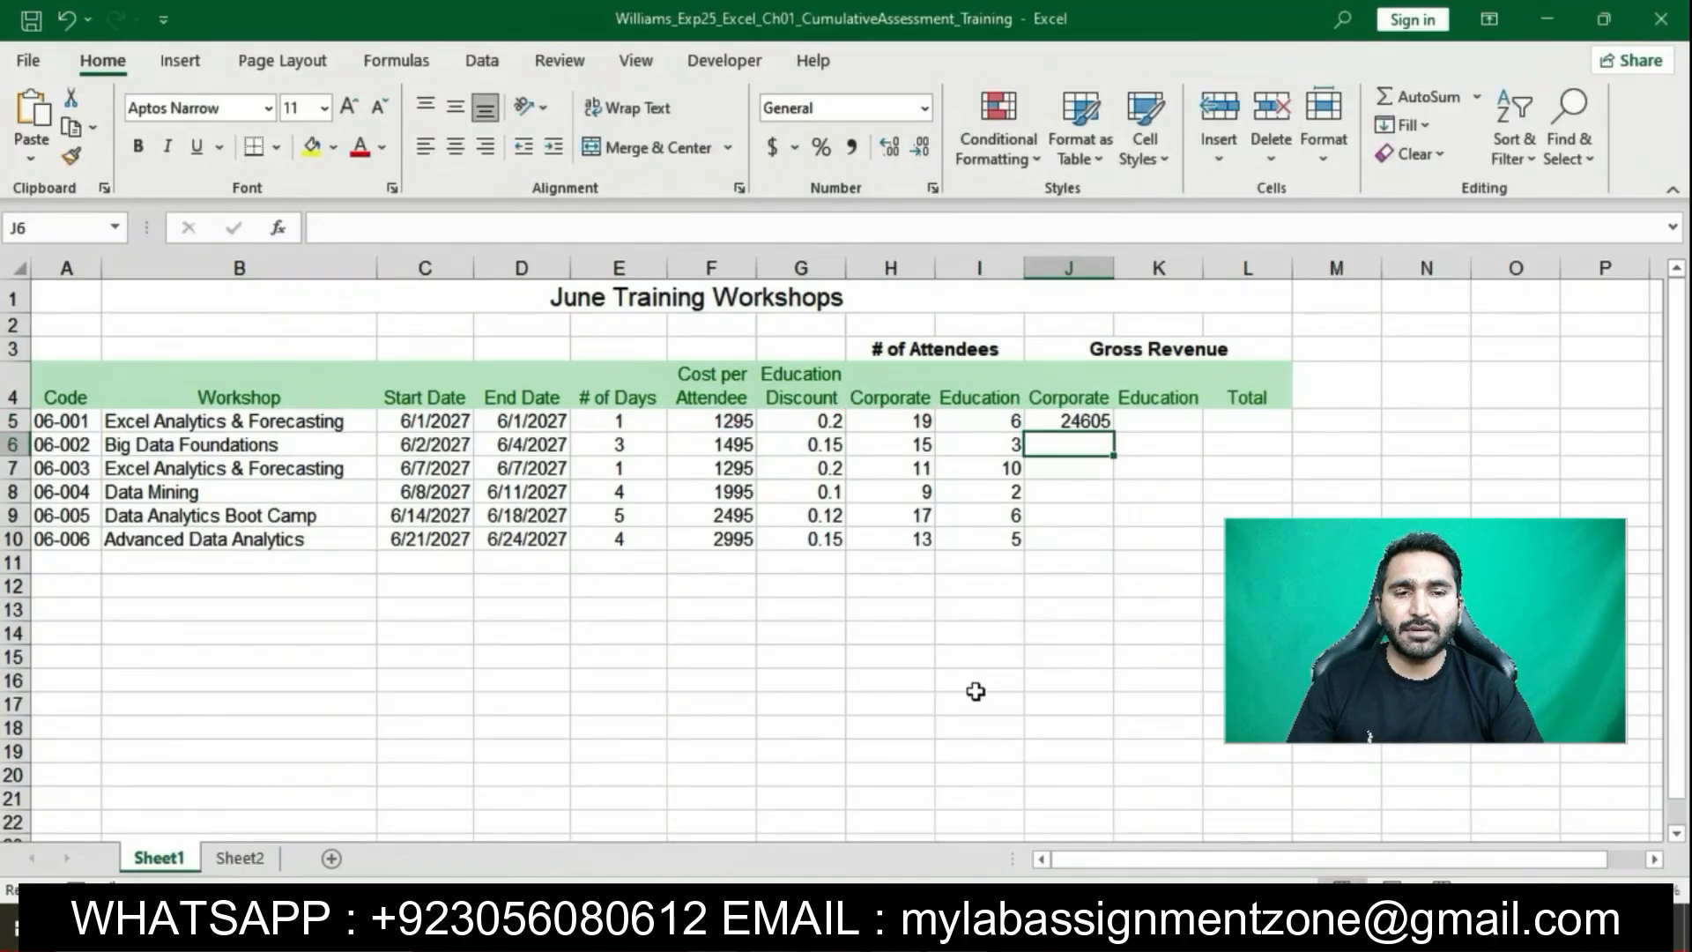
# Copy the J5 revenue formula down through J10
pyautogui.click(931, 921)
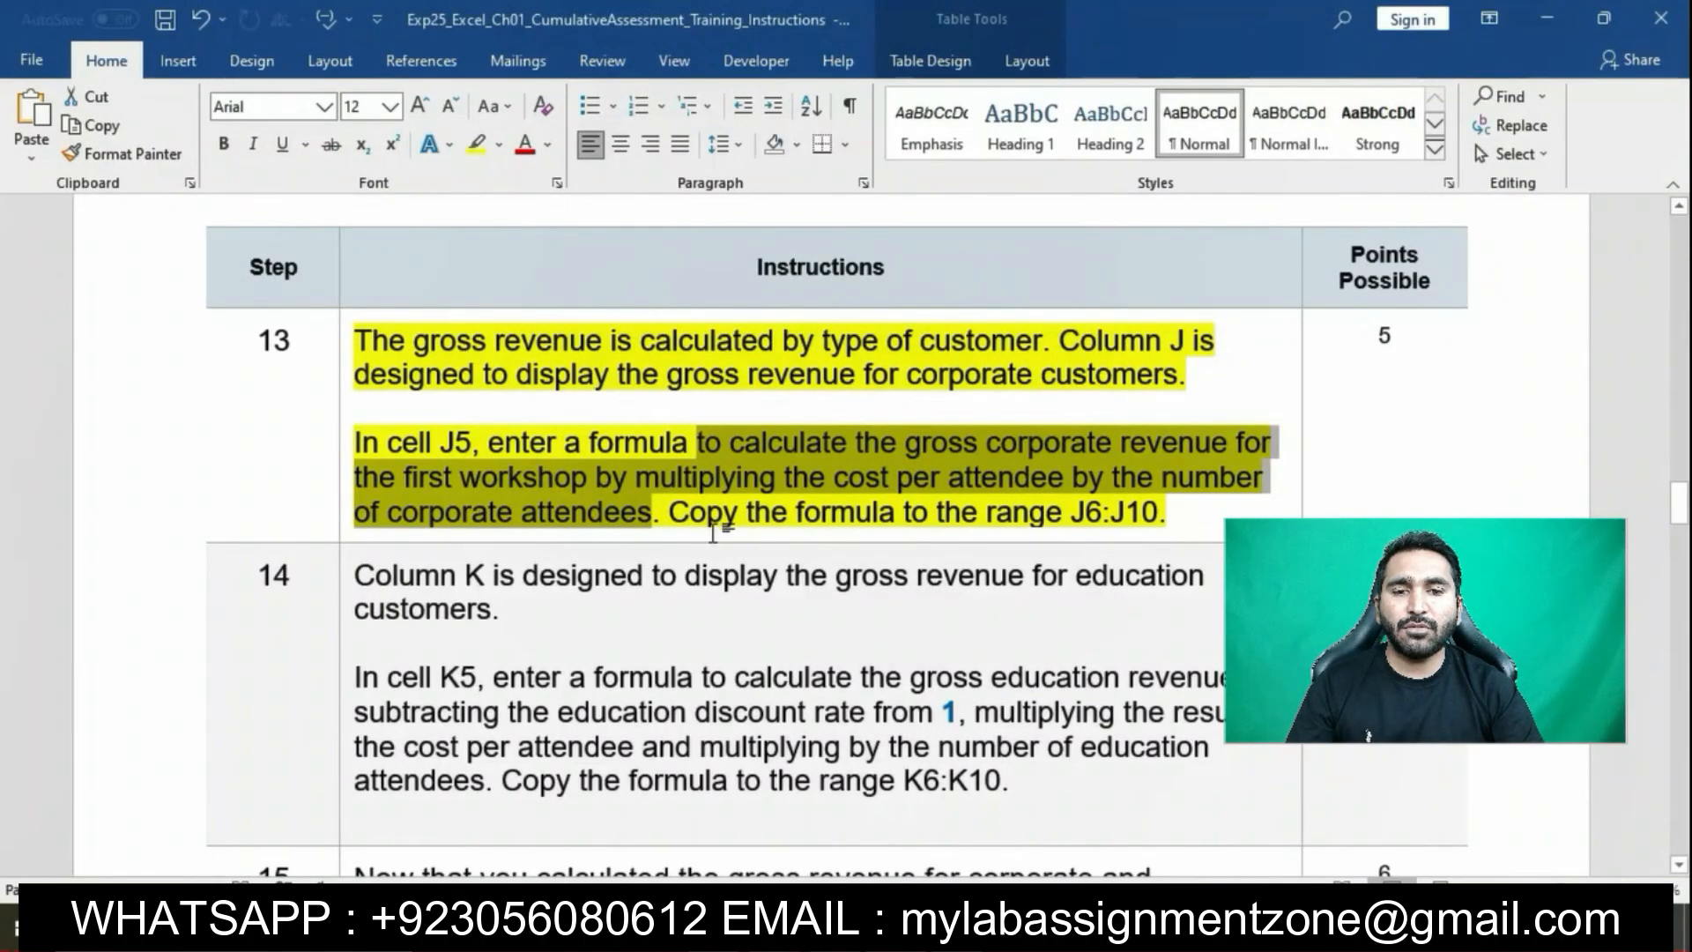
pyautogui.moveTo(684, 520); pyautogui.dragTo(1160, 522)
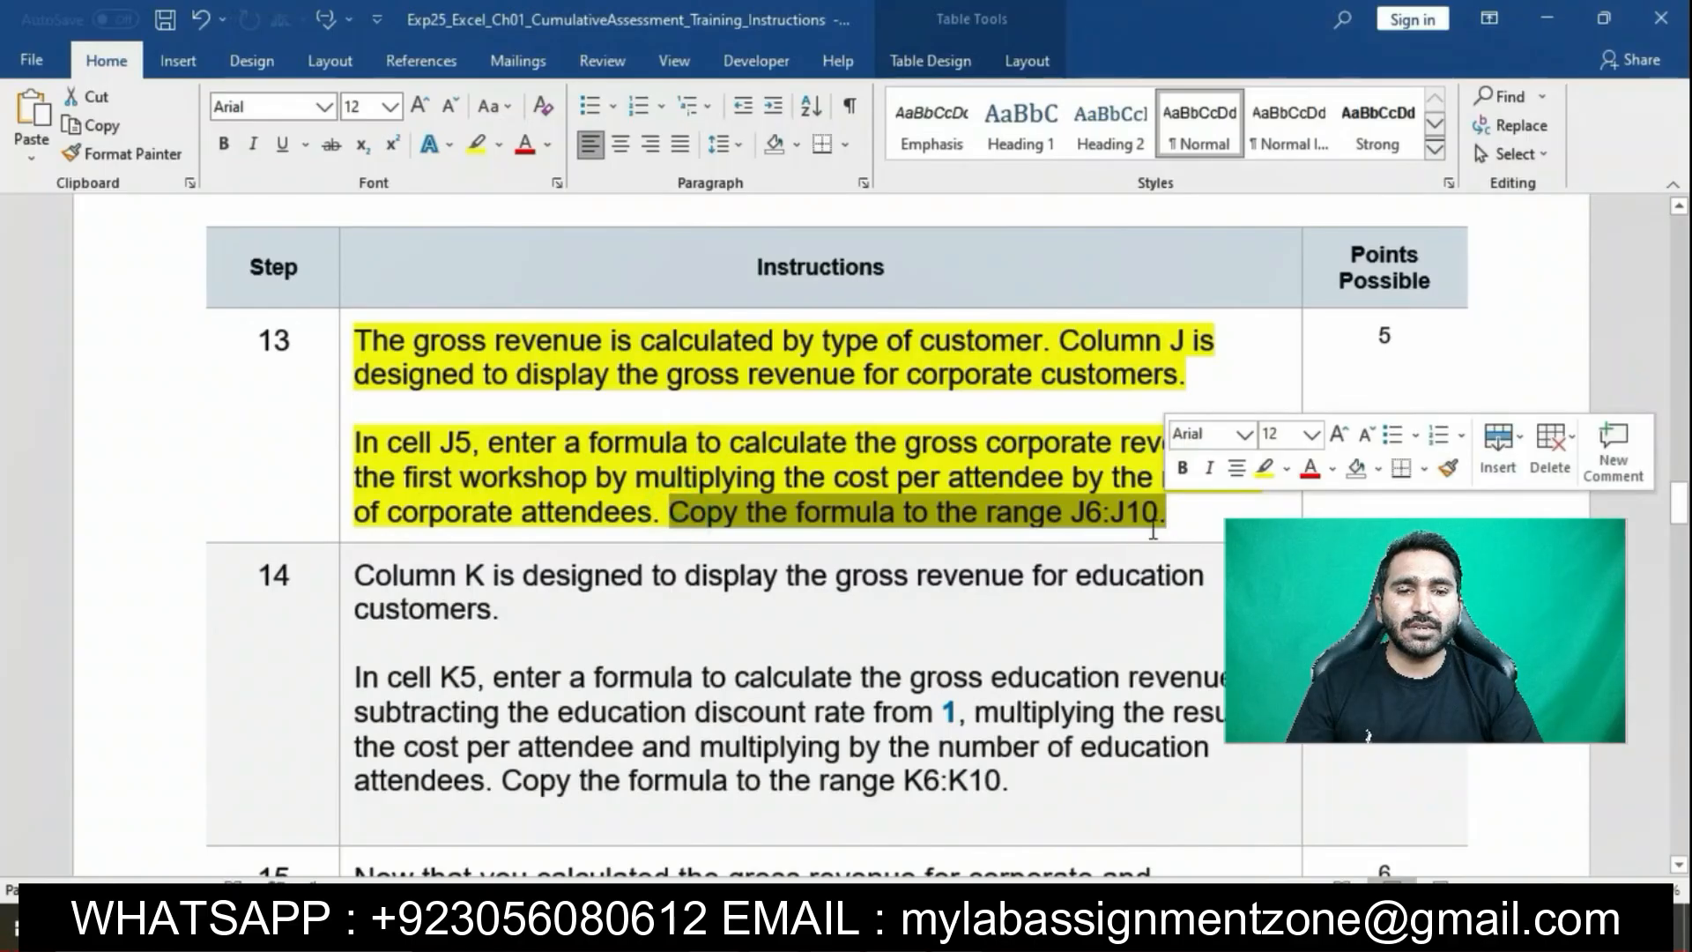
pyautogui.click(960, 918)
pyautogui.click(1090, 423)
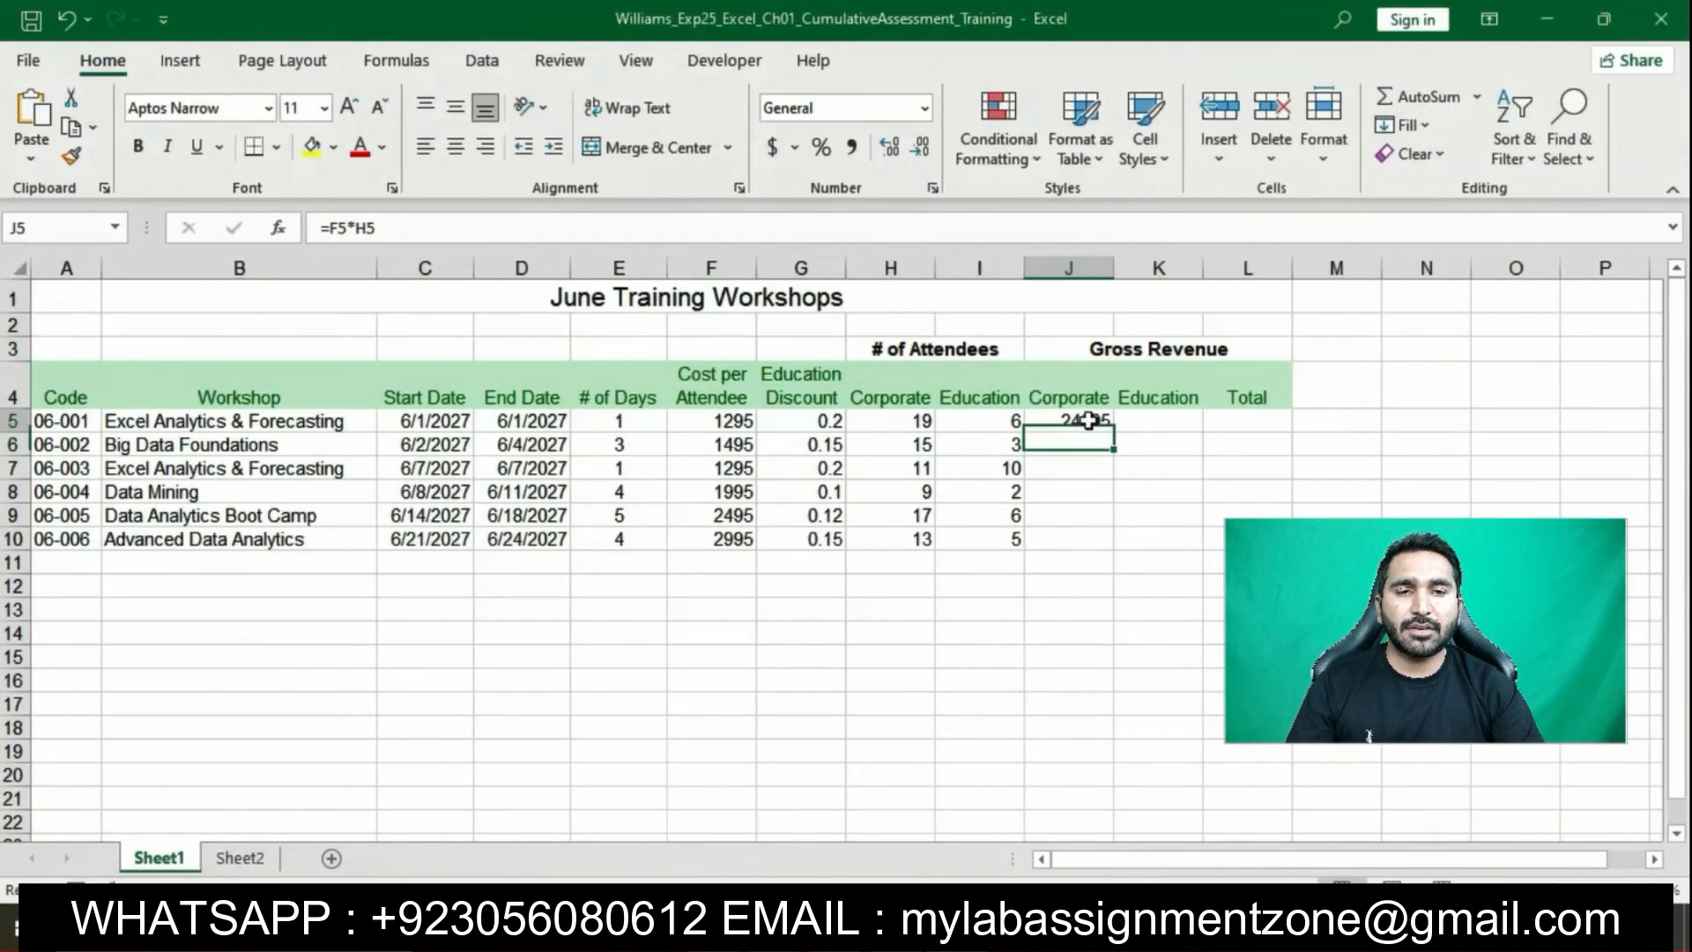
pyautogui.moveTo(1109, 428); pyautogui.dragTo(1093, 542)
pyautogui.click(1097, 701)
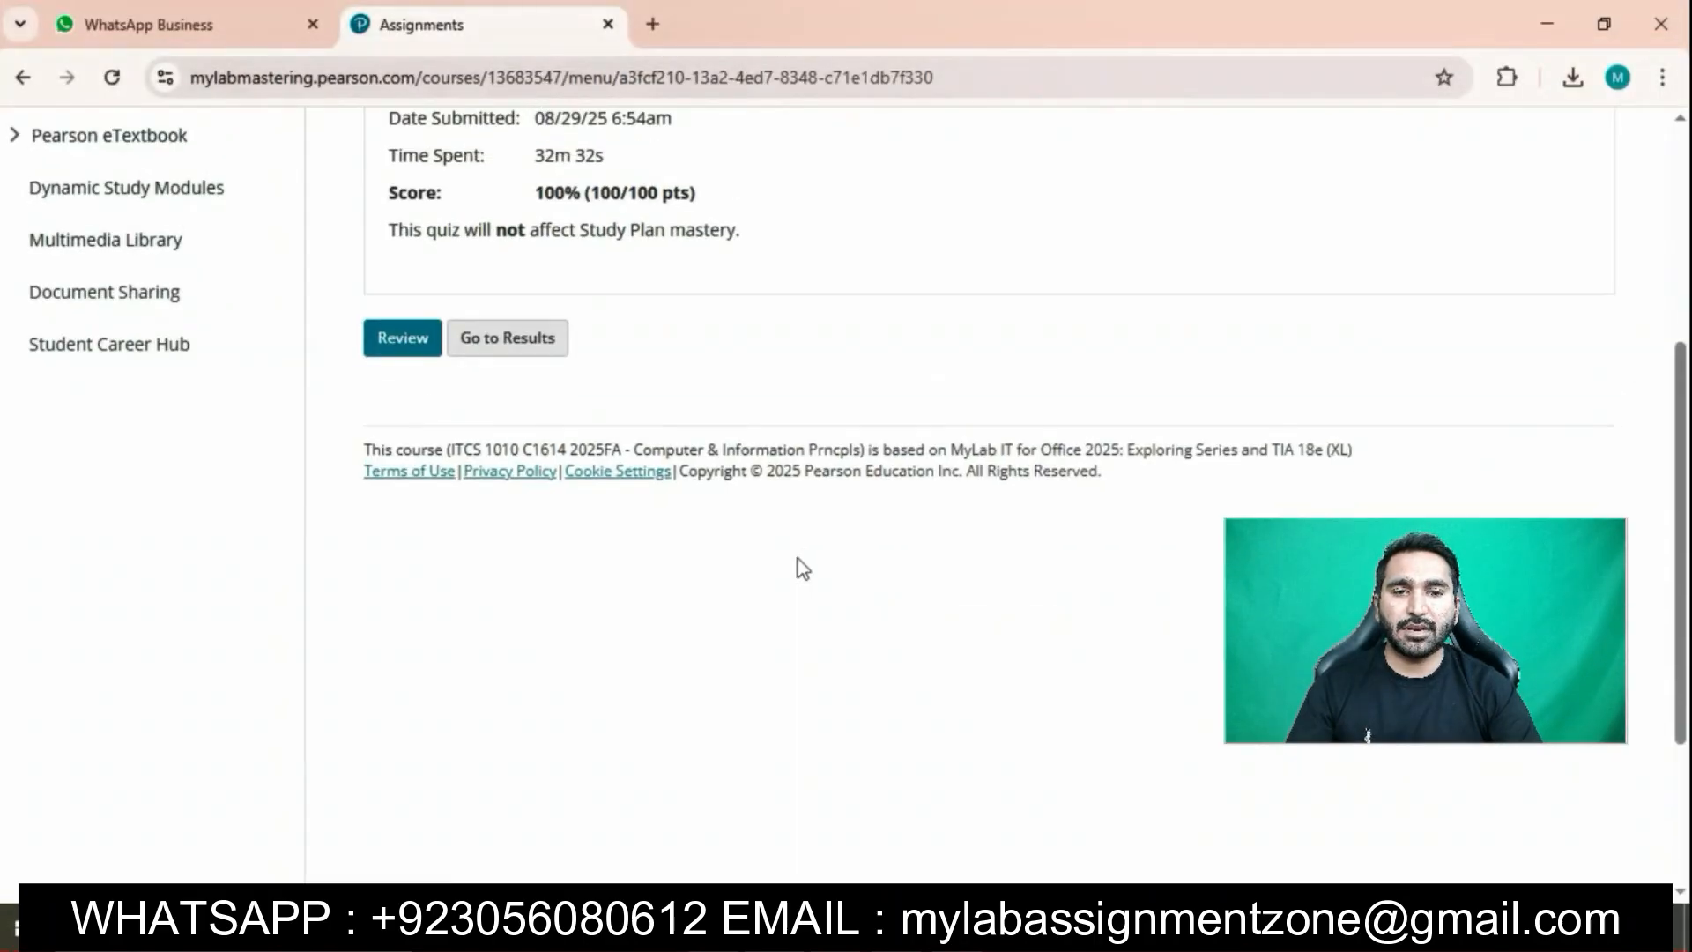
# Scroll up on the Quiz Summary to view the 100% (100/100 pts) score
pyautogui.scroll(4, 796, 559)
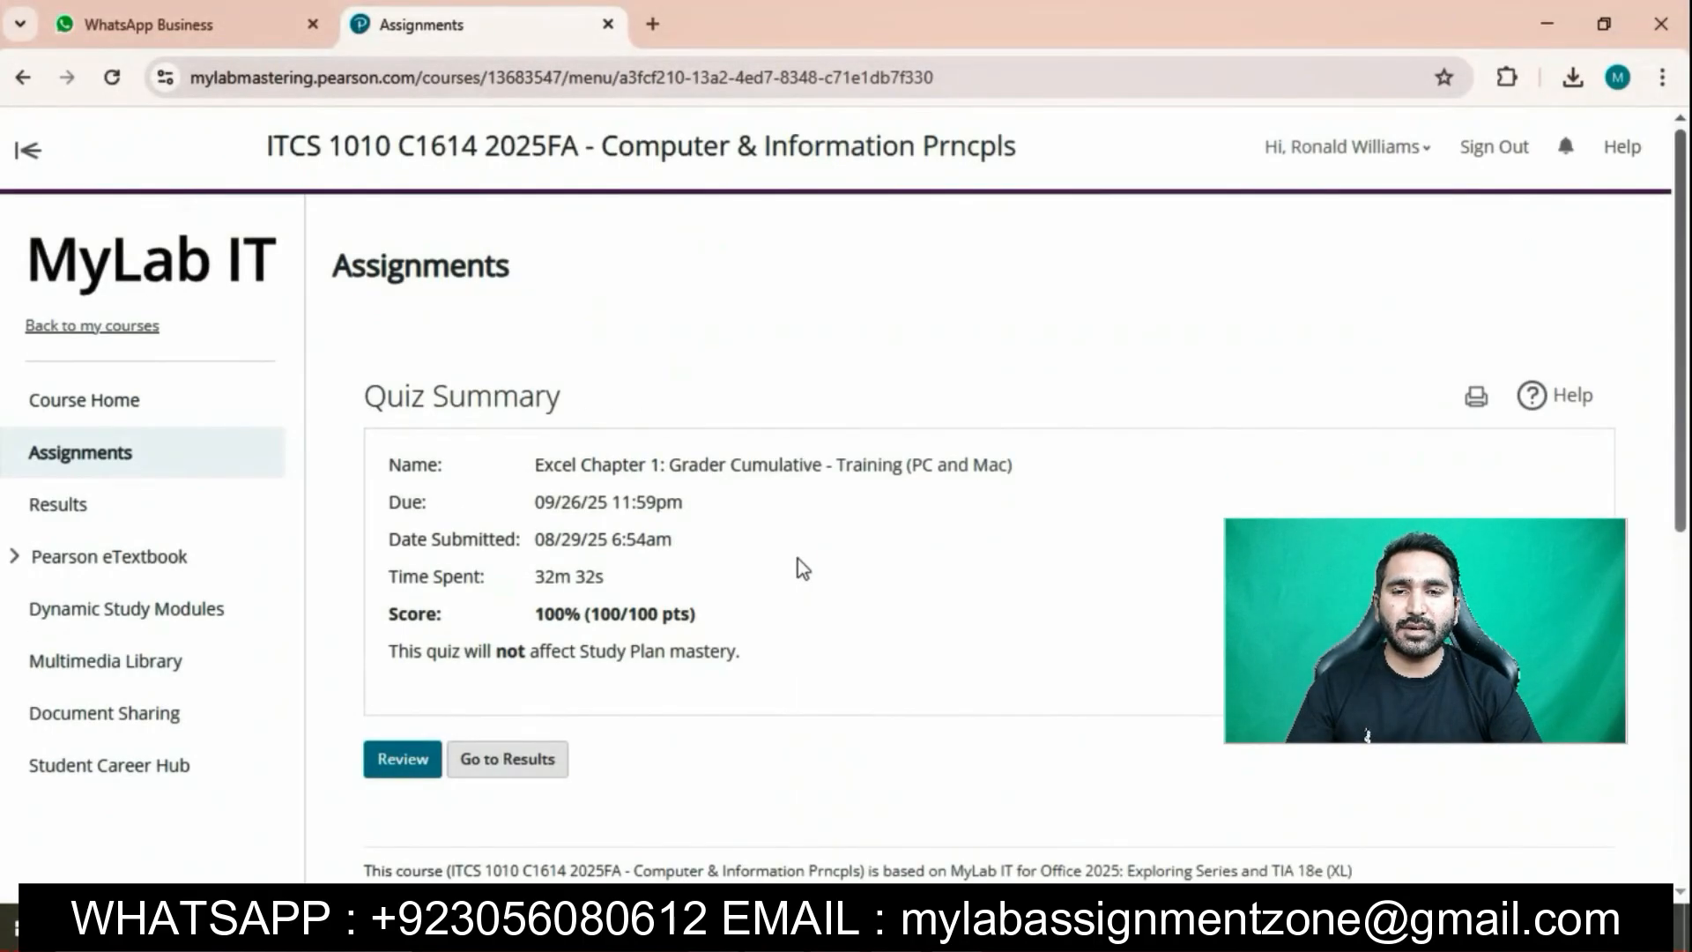